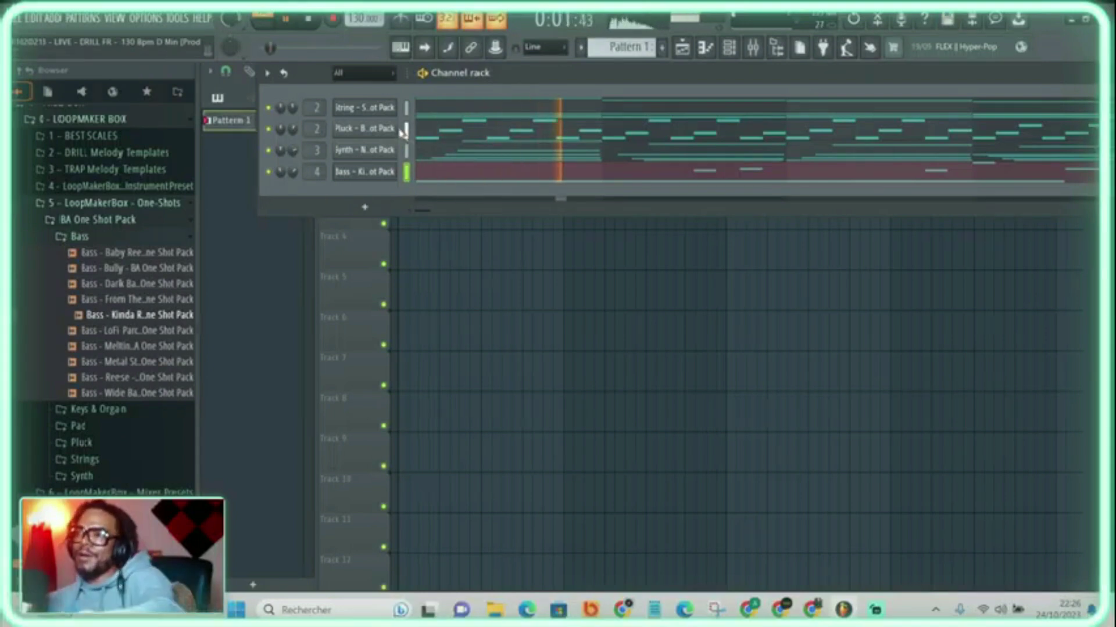
# Split Pattern 2 by channel, lay the four resulting patterns on playlist tracks 3 to 6 and play the arrangement
pyautogui.click(291, 285)
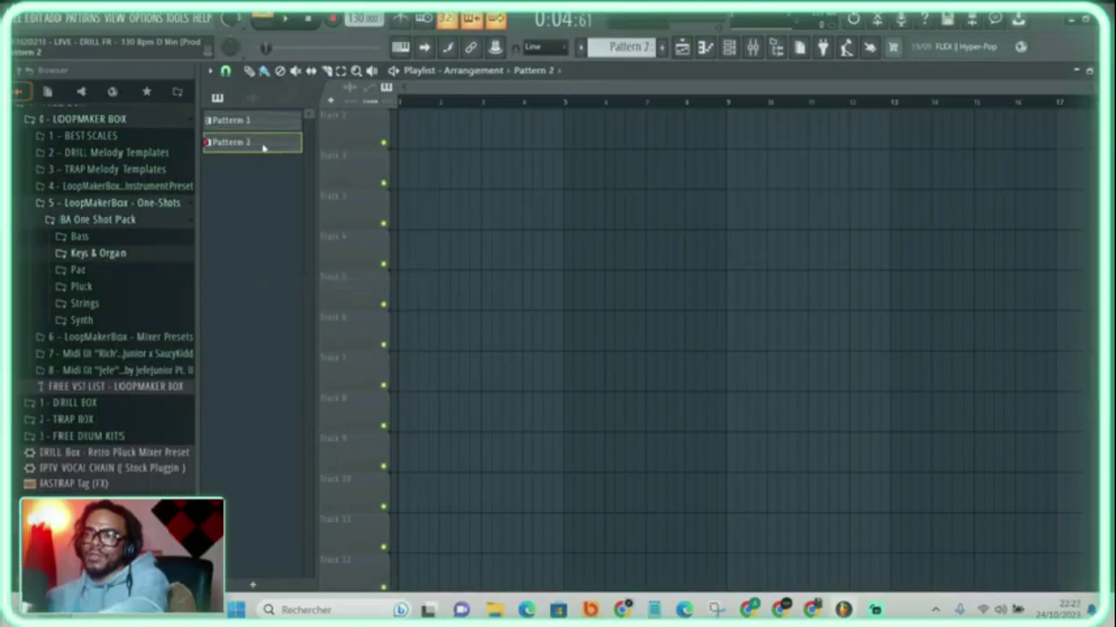
pyautogui.rightClick(263, 148)
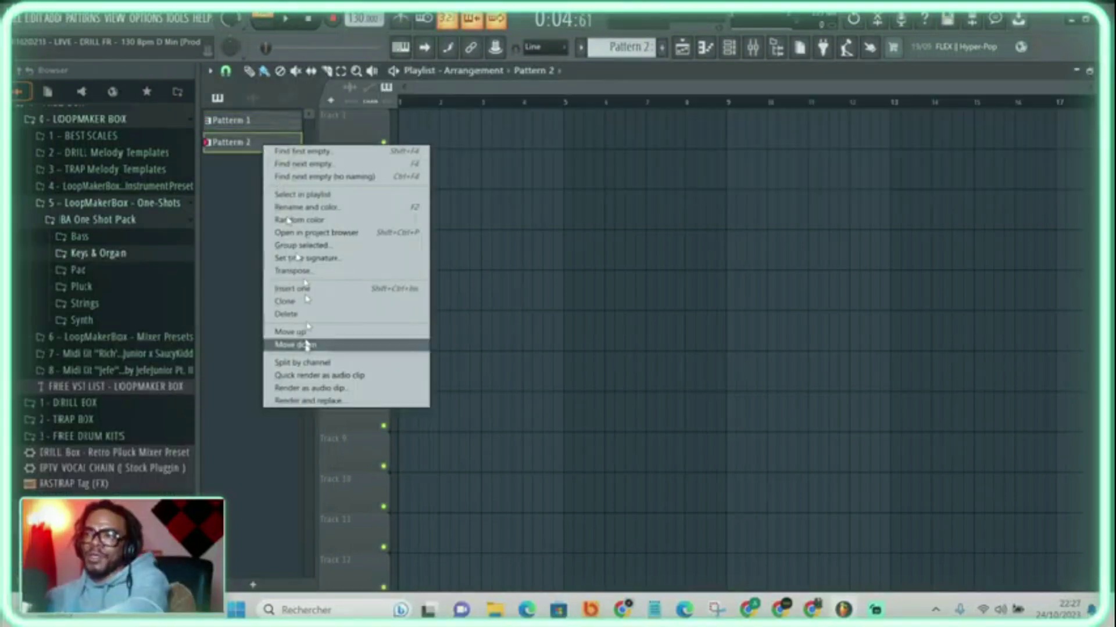
pyautogui.click(302, 363)
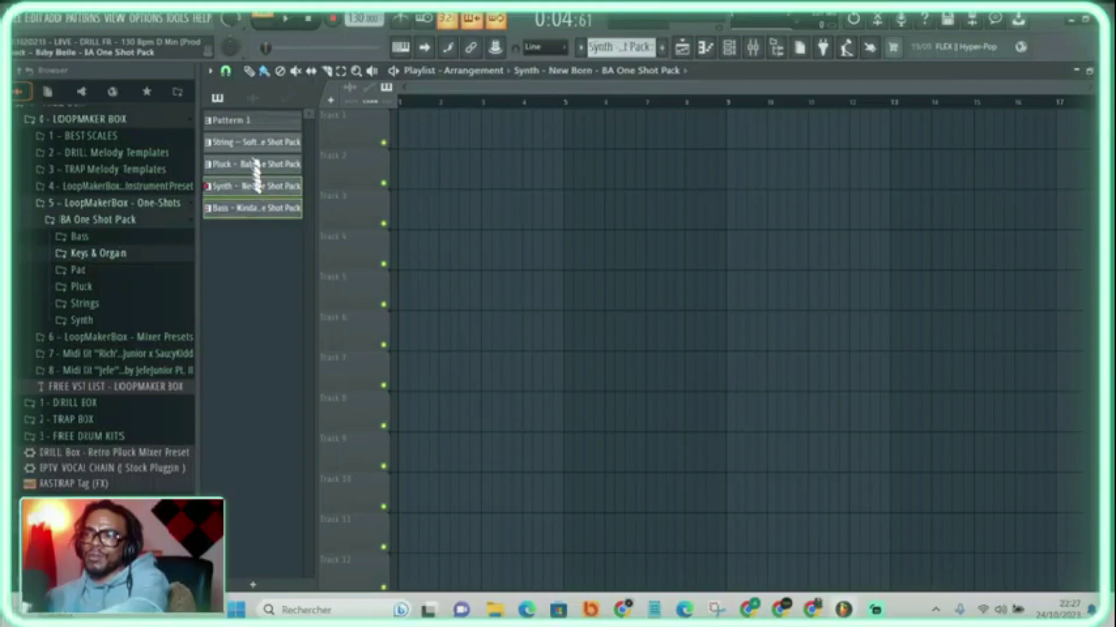
pyautogui.press('space')
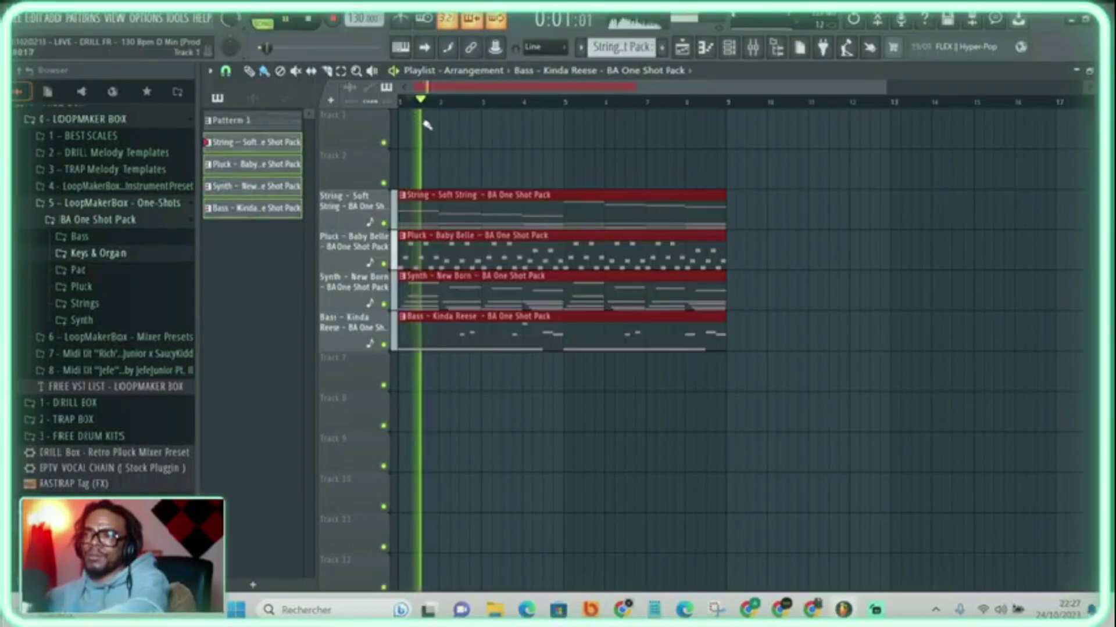
# Mute the Bass track and consolidate the Synth - New Born clip into an audio clip
pyautogui.click(384, 345)
pyautogui.click(308, 22)
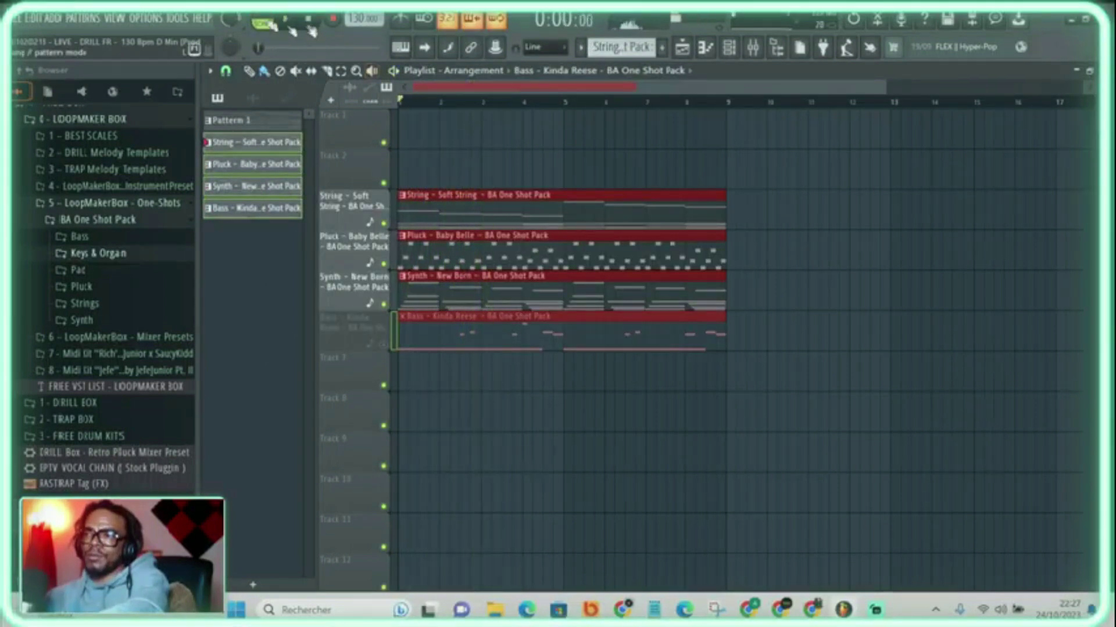
pyautogui.click(272, 26)
pyautogui.hotkey('ctrl', 'alt', 'c')
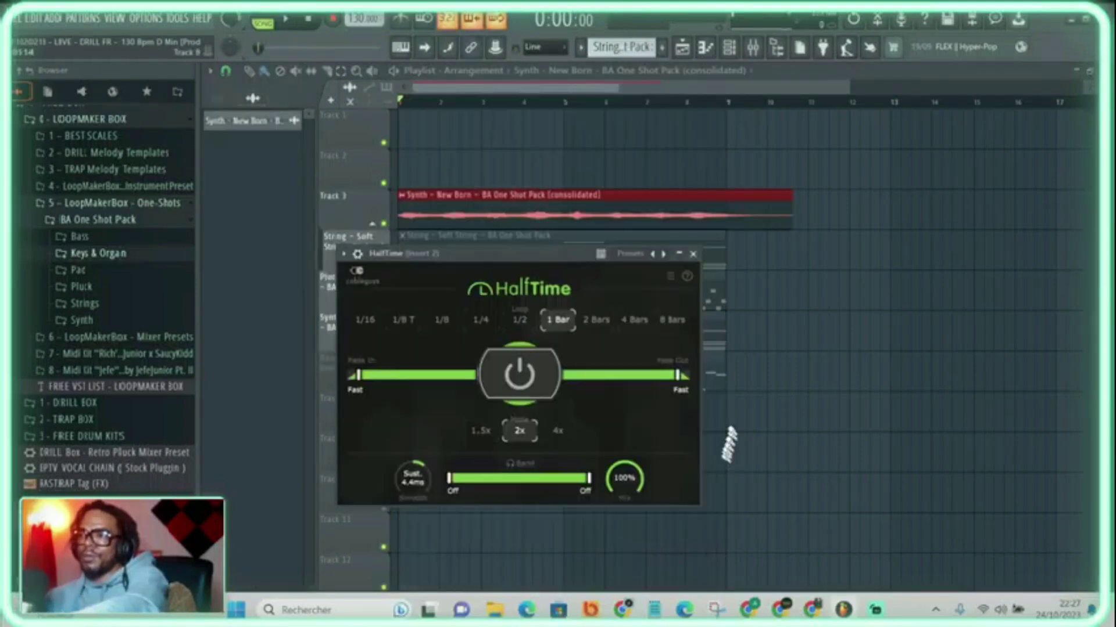
# Normalize and reverse the consolidated synth clip with time stretching in Auto mode, and reset its pitch shift
pyautogui.doubleClick(588, 216)
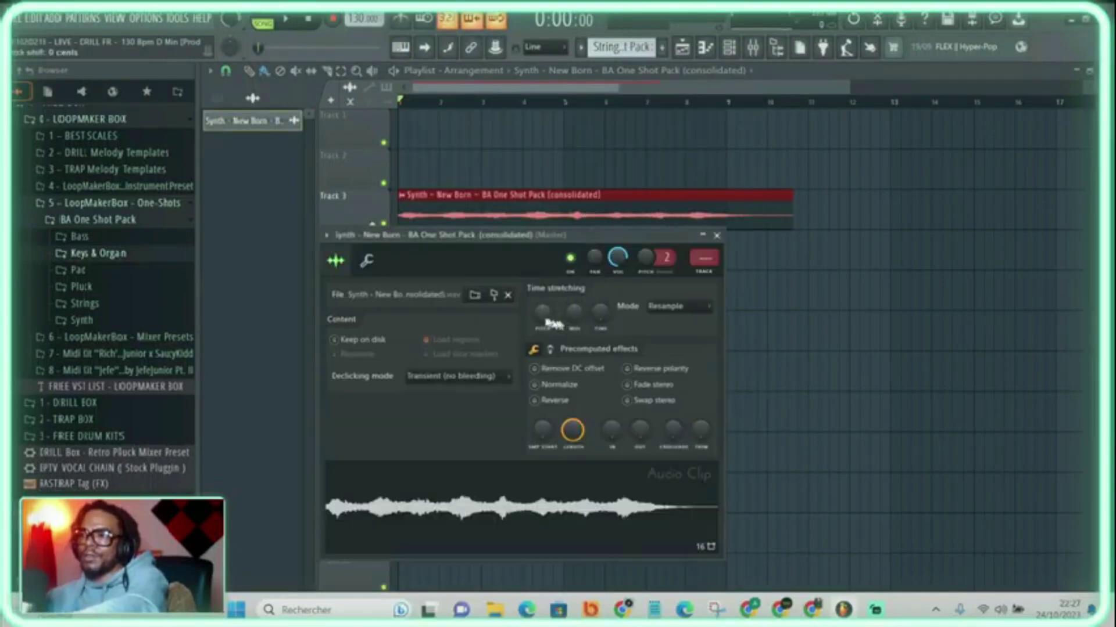
pyautogui.click(558, 385)
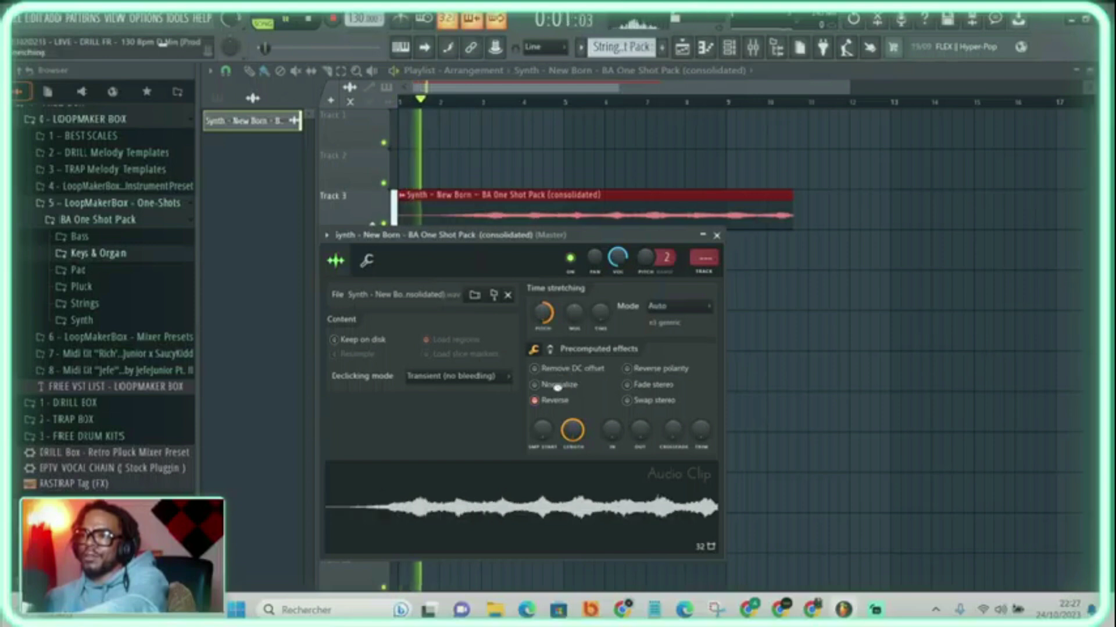
pyautogui.click(559, 400)
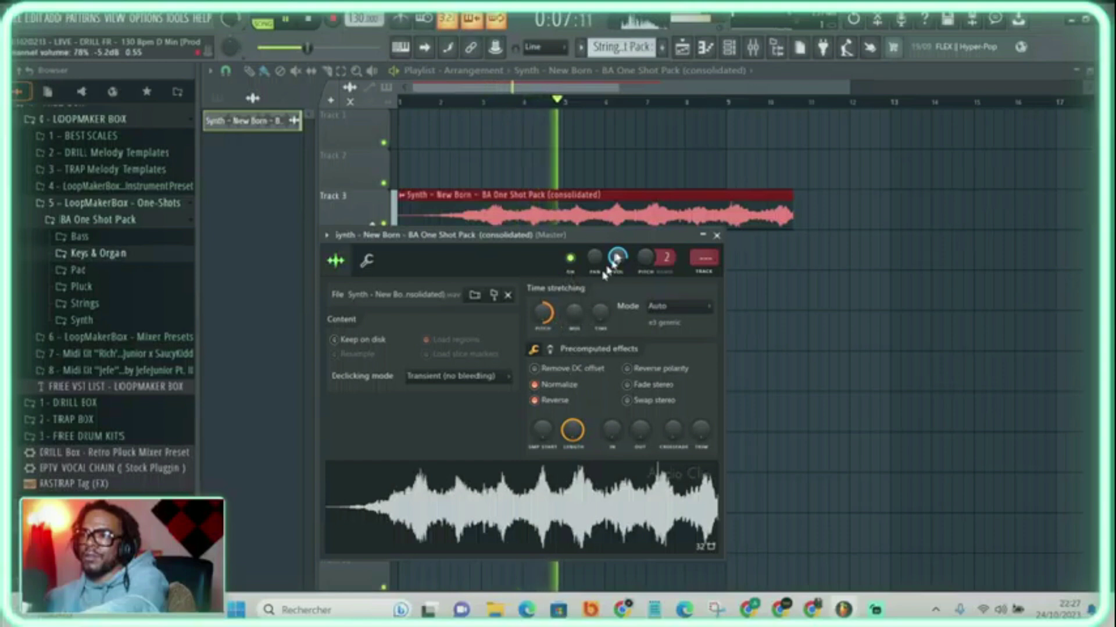
pyautogui.rightClick(535, 312)
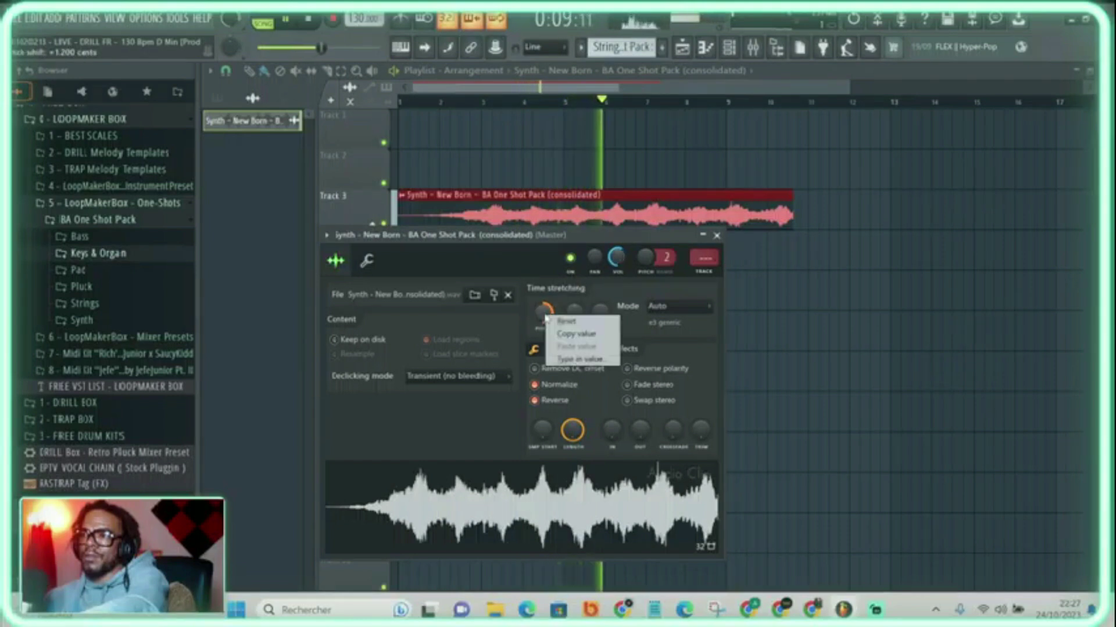
pyautogui.click(550, 319)
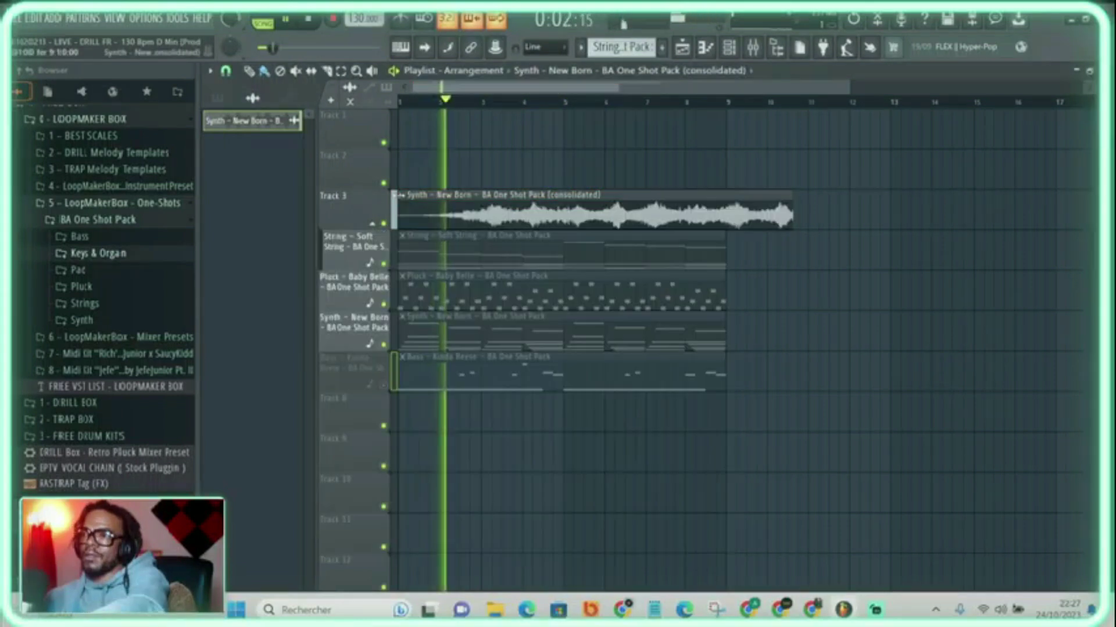
# Trim the quiet start of the reversed synth clip and fit it between bar 1 and bar 9
pyautogui.moveTo(399, 196)
pyautogui.mouseDown()
pyautogui.moveTo(452, 196)
pyautogui.moveTo(404, 203)
pyautogui.mouseUp()
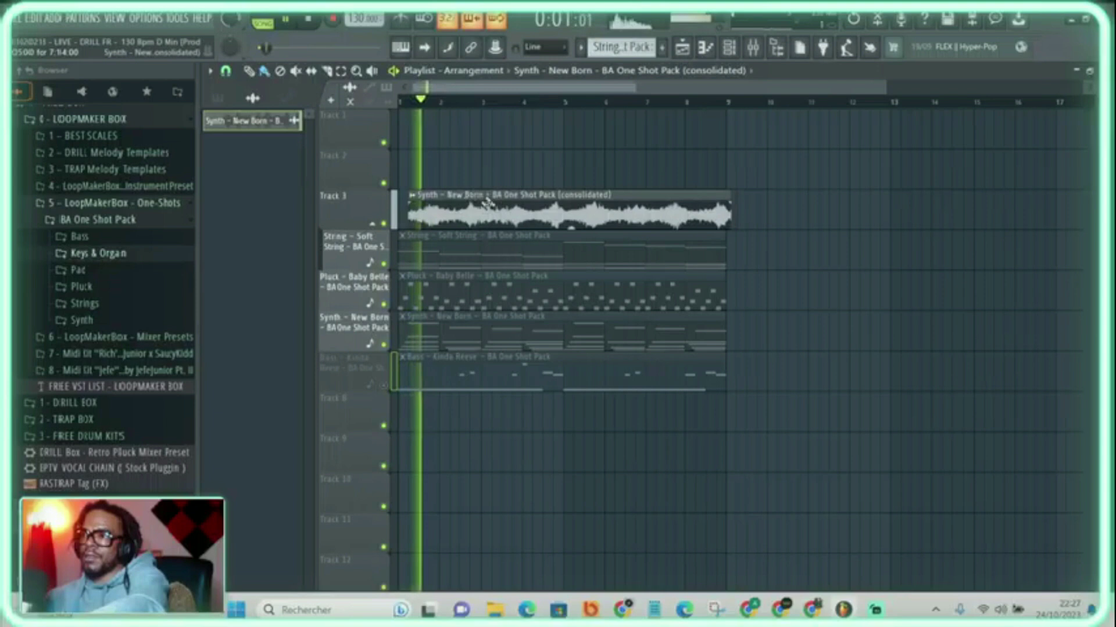
pyautogui.moveTo(488, 203); pyautogui.dragTo(485, 202)
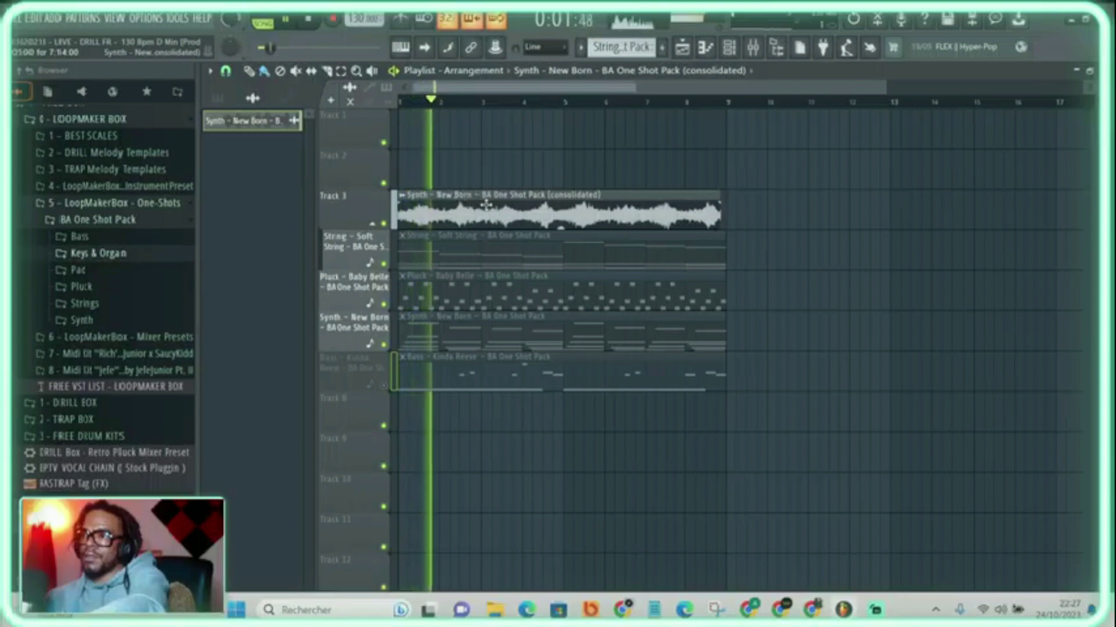
pyautogui.scroll(5, 723, 107)
pyautogui.moveTo(686, 195); pyautogui.dragTo(714, 199)
pyautogui.scroll(-3, 667, 108)
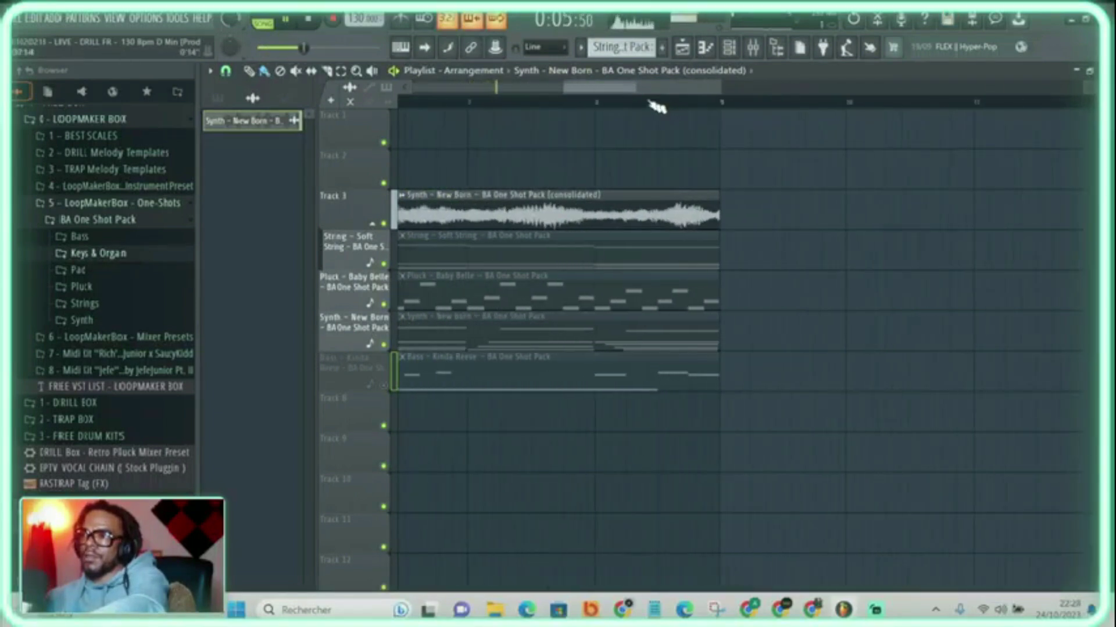
# Stop playback and move the synth audio clip up to track 2
pyautogui.press('space')
pyautogui.moveTo(476, 208); pyautogui.dragTo(462, 155)
pyautogui.scroll(-3, 463, 152)
# Try to cut the synth clip at bar 5 and undo the cut
pyautogui.press('c')
pyautogui.moveTo(627, 197); pyautogui.dragTo(627, 140)
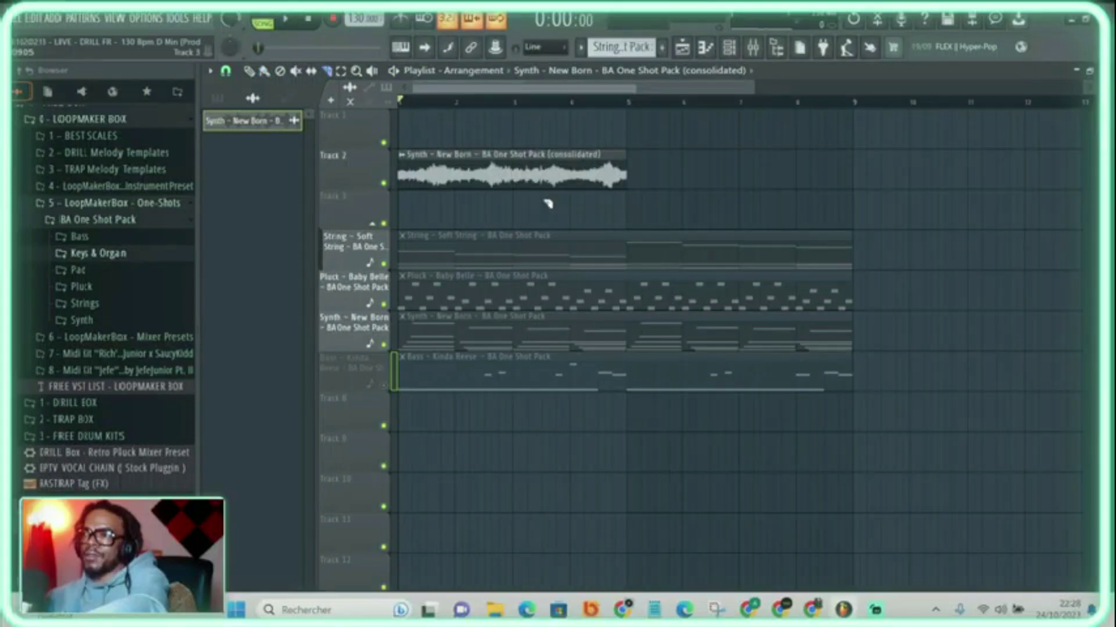
pyautogui.hotkey('ctrl', 'z')
# Chop the synth audio clip on track 2 into eight one-bar pieces with time-based chopping
pyautogui.click(402, 155)
pyautogui.moveTo(454, 334)
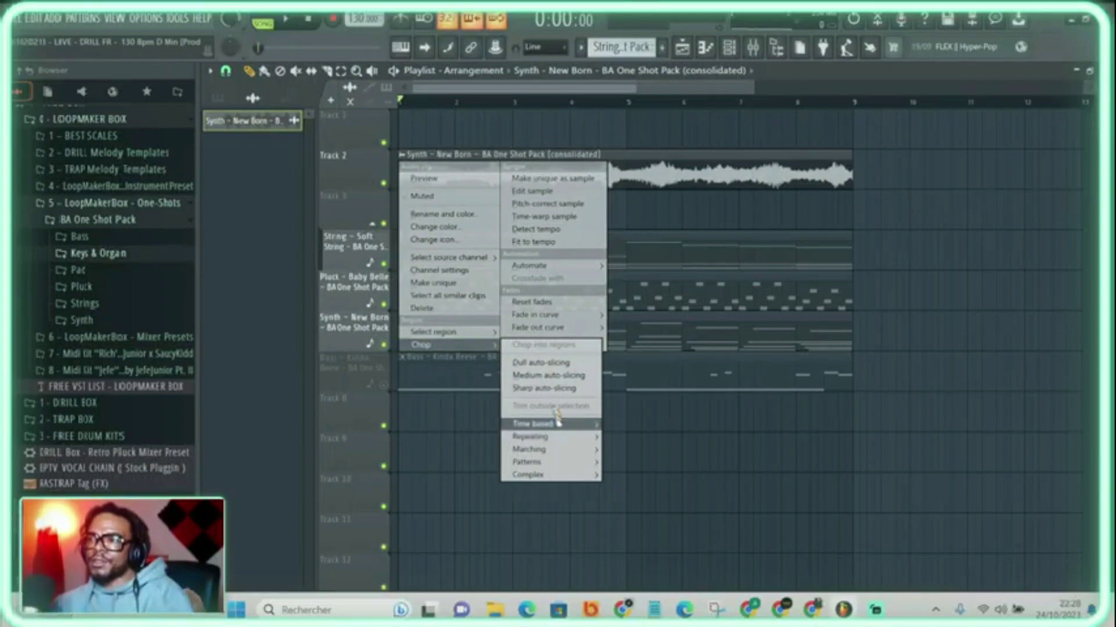
pyautogui.moveTo(559, 425)
pyautogui.moveTo(574, 443)
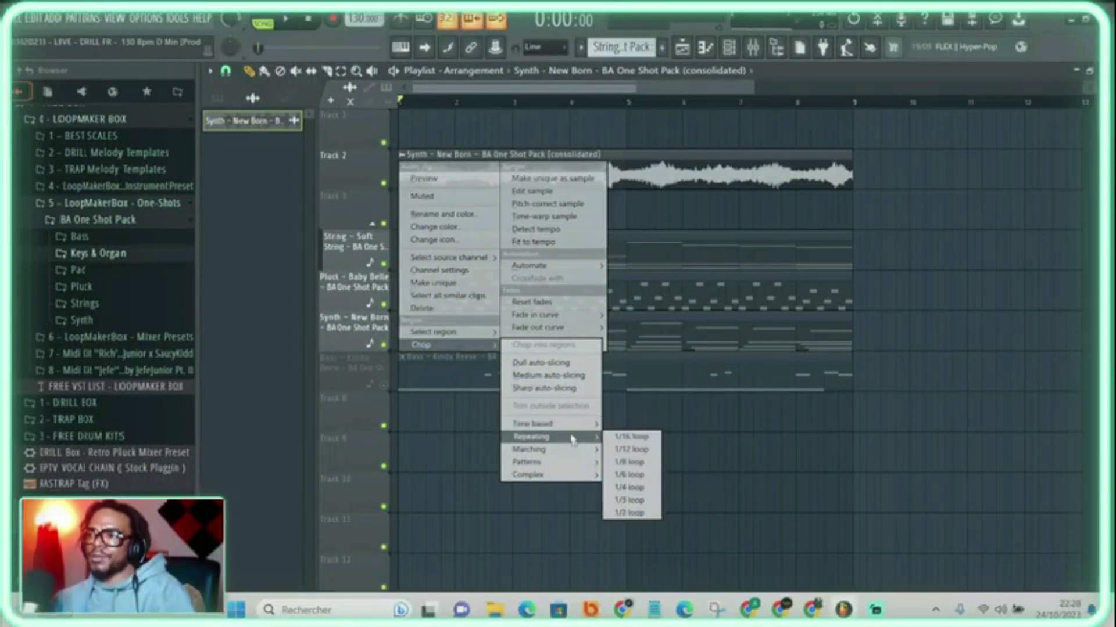
pyautogui.click(617, 426)
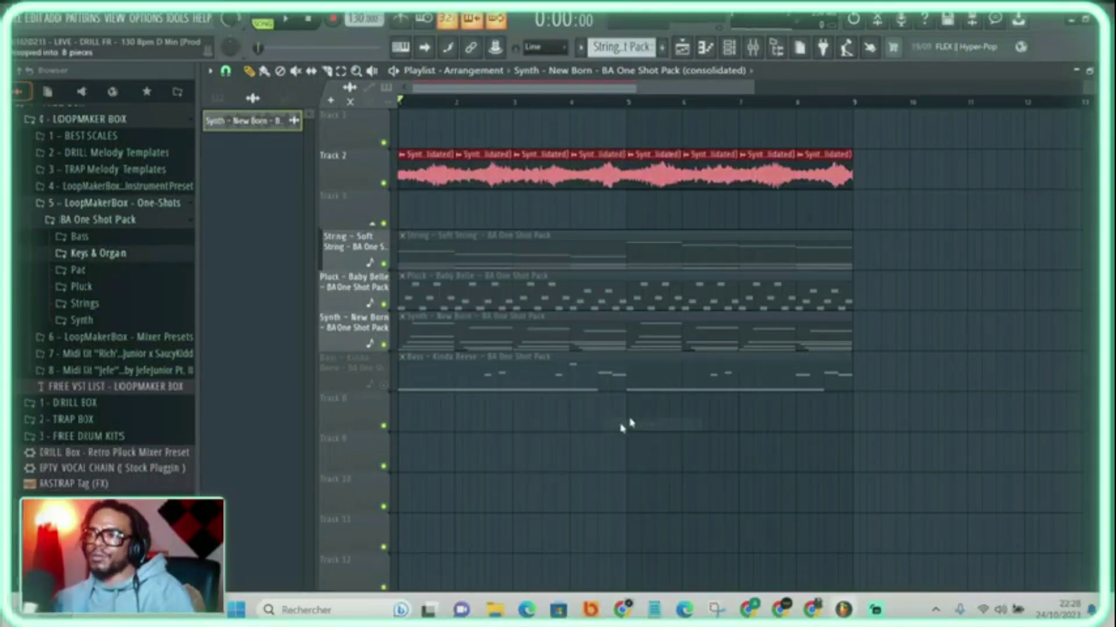
# Rearrange the chopped synth pieces into a continuous sequence on track 3 from bar 1 to bar 9
pyautogui.keyDown('ctrl'); pyautogui.click(816, 137); pyautogui.keyUp('ctrl')
pyautogui.scroll(-2, 640, 190)
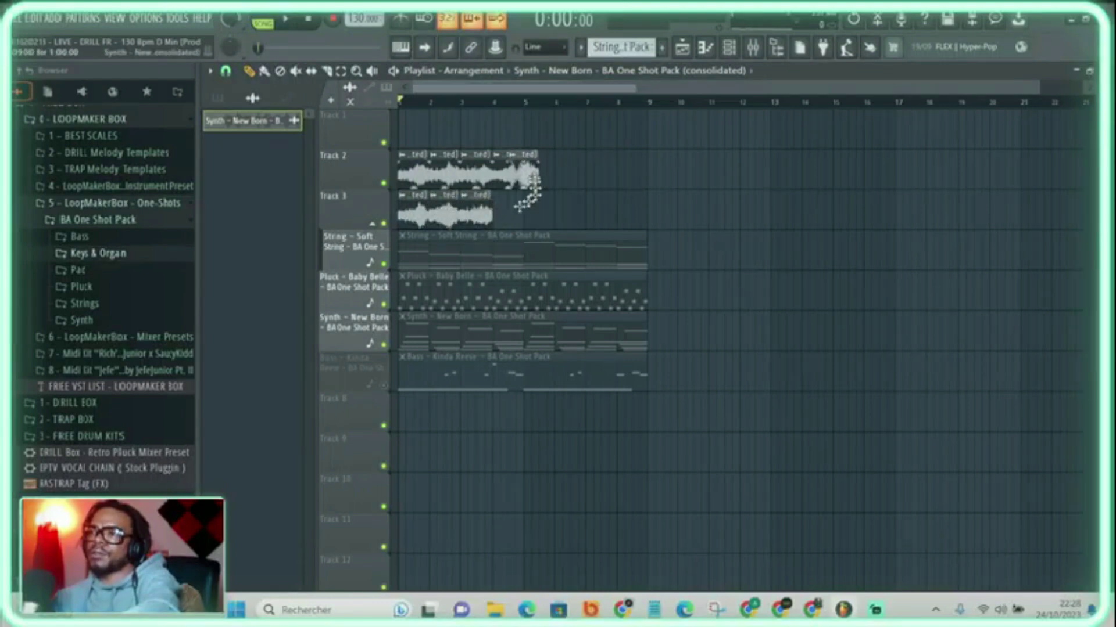
pyautogui.moveTo(510, 219); pyautogui.dragTo(502, 217)
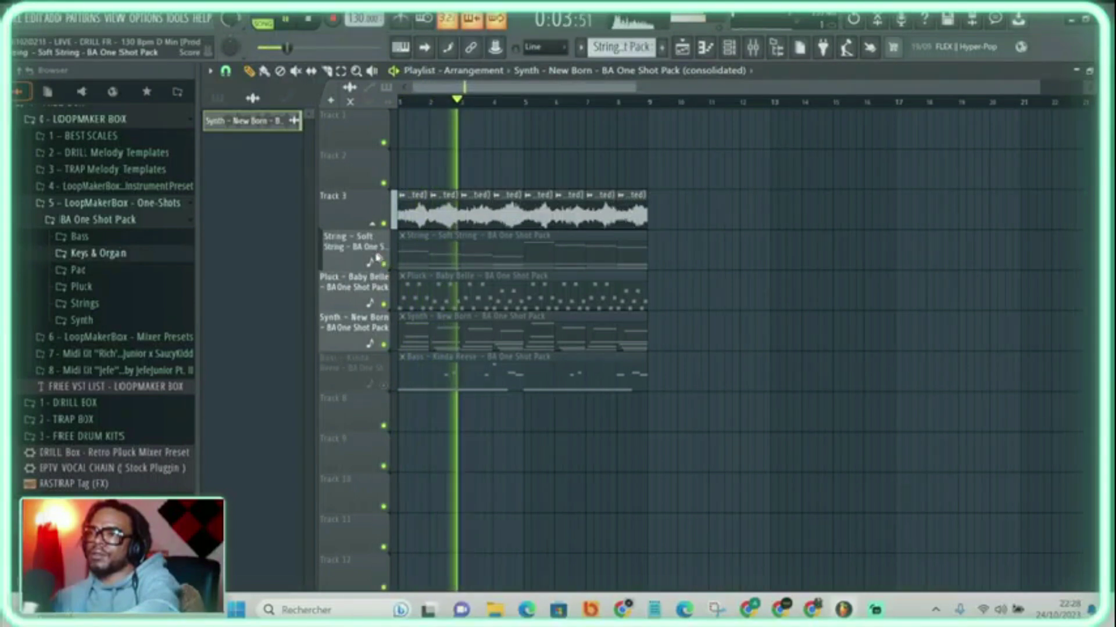
# Unmute all clips on the Soft String track and lower the chopped synth clip's channel volume to 52%
pyautogui.rightClick(377, 233)
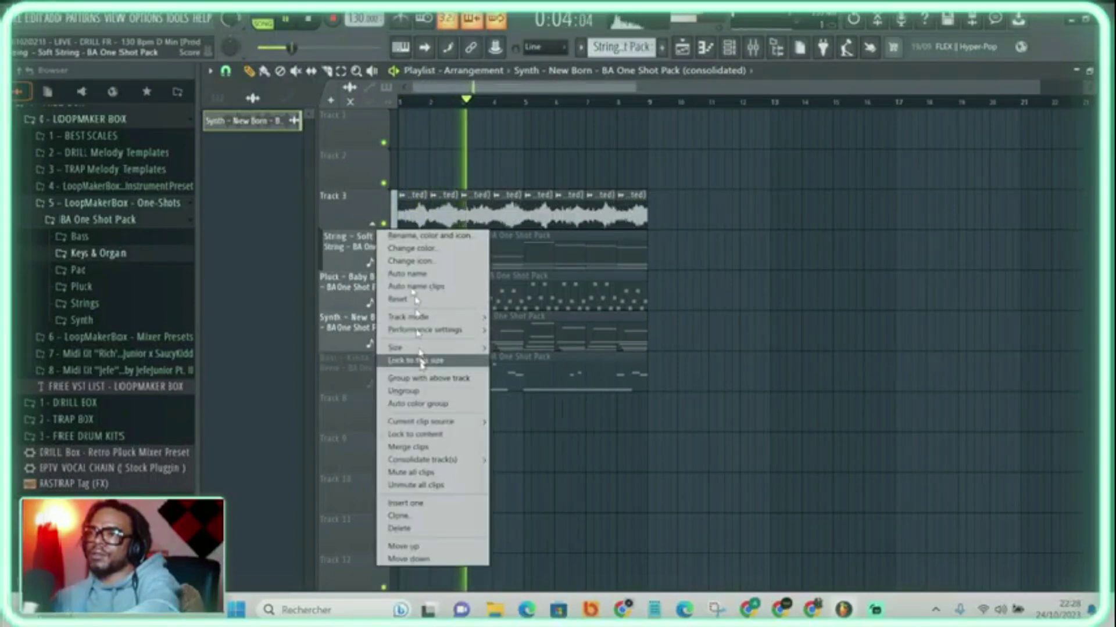
pyautogui.click(415, 485)
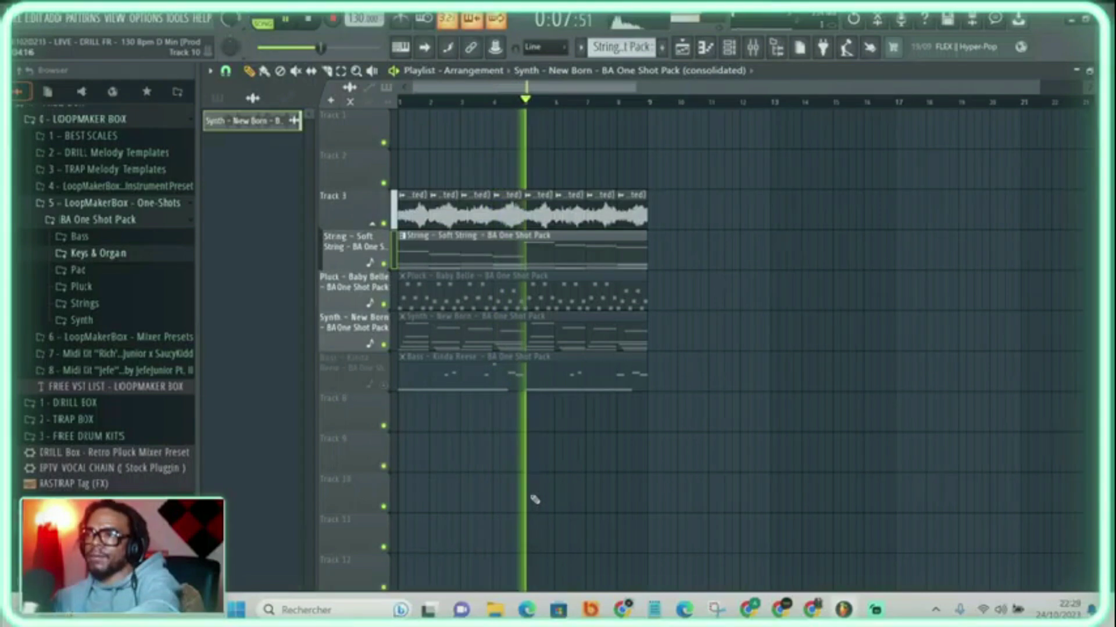
pyautogui.rightClick(393, 265)
pyautogui.rightClick(393, 266)
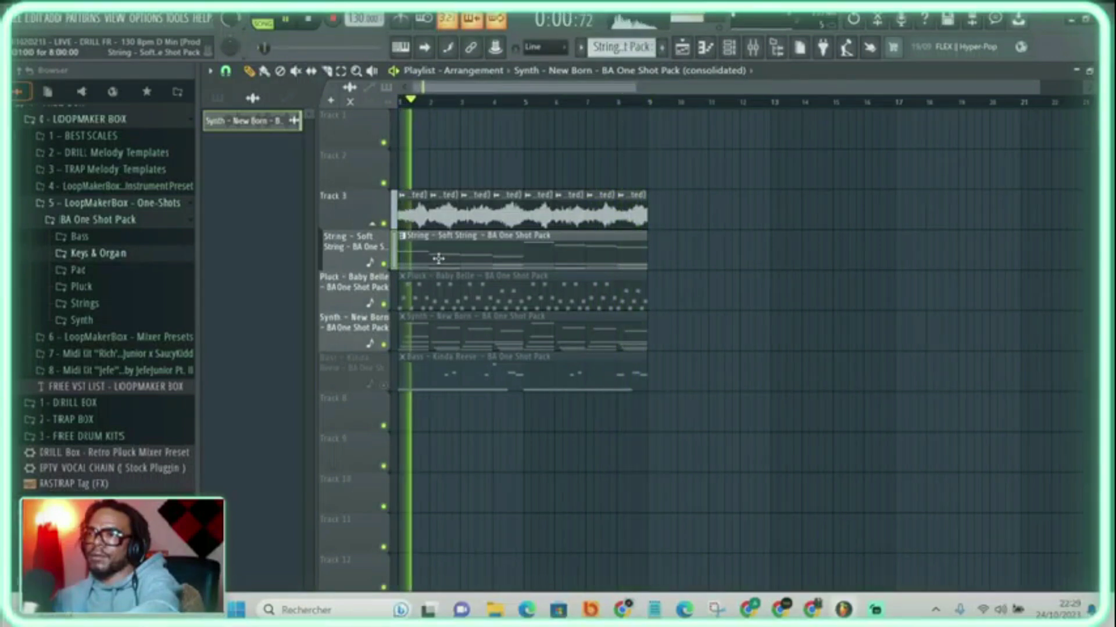
pyautogui.doubleClick(416, 220)
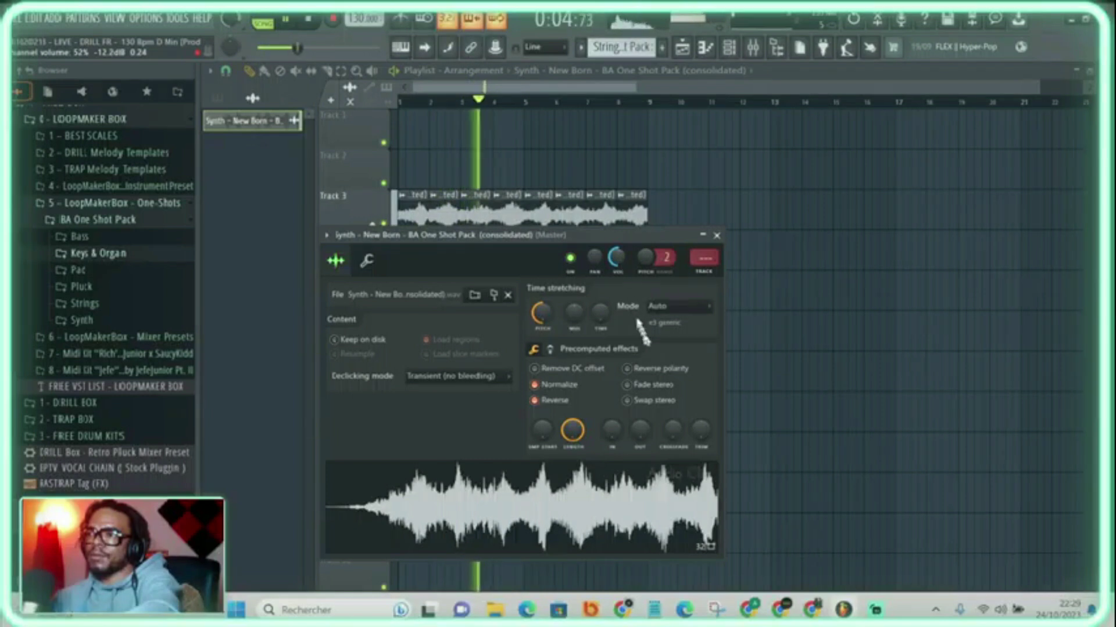
# Load Fruity Parametric EQ 2 on mixer Insert 5 and cut the lows with band 1 at about 177 Hz
pyautogui.click(729, 47)
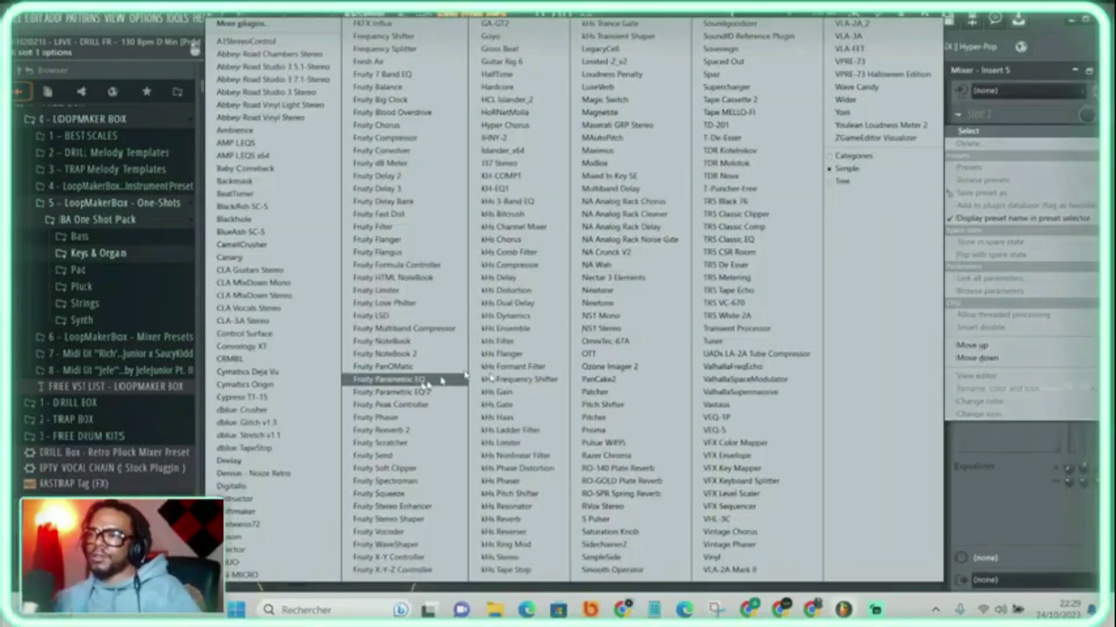
pyautogui.click(406, 381)
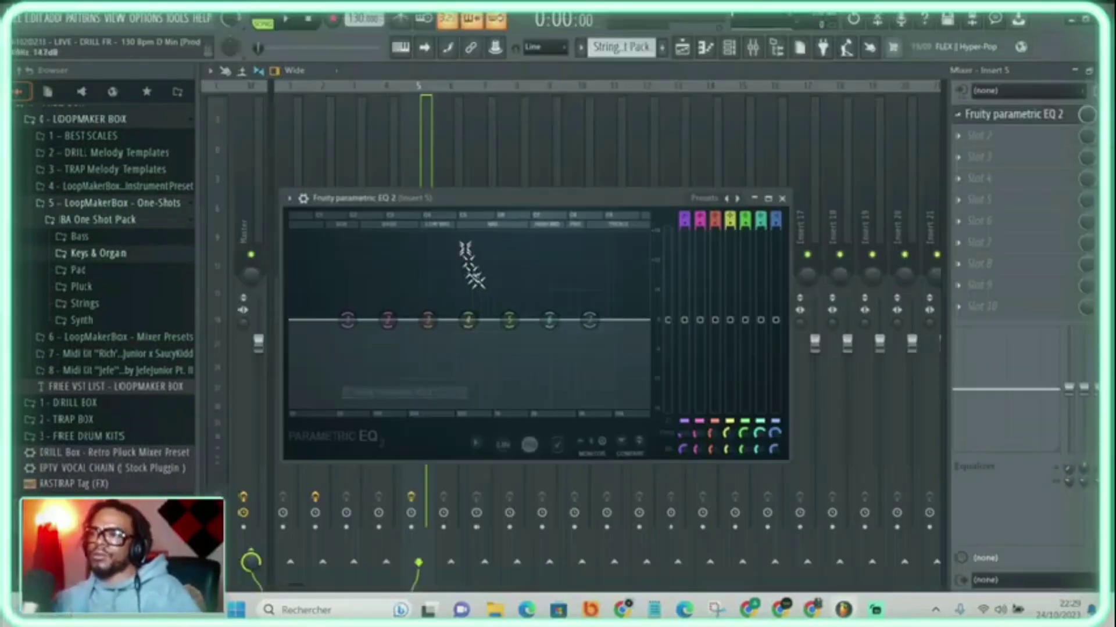
pyautogui.press('space')
pyautogui.moveTo(355, 329); pyautogui.dragTo(401, 404)
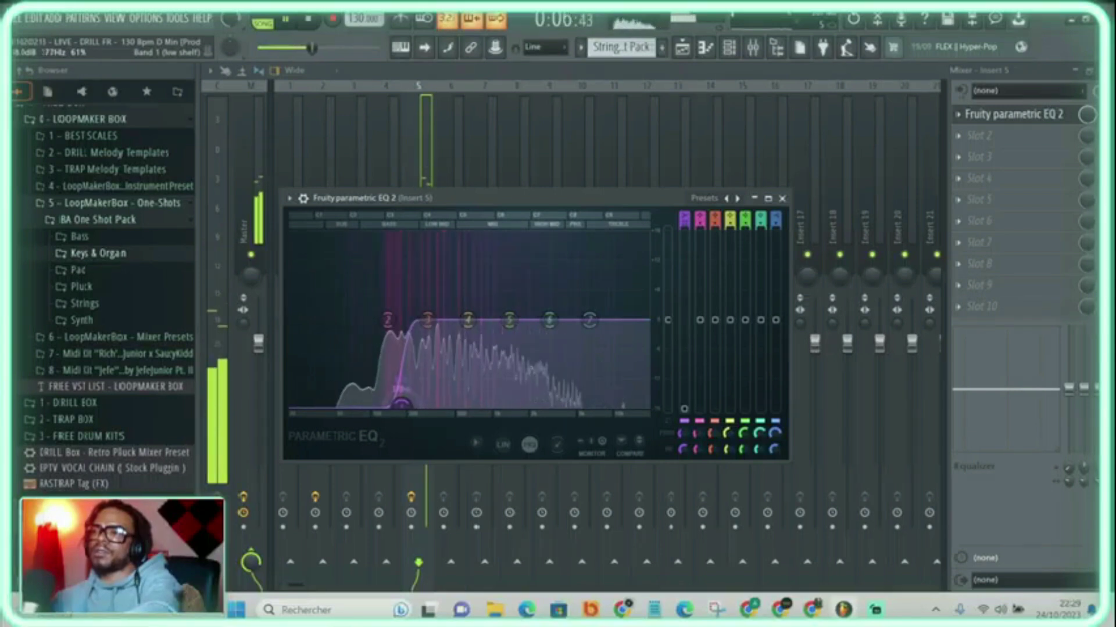
# Lower the Insert 5 fader to about -1.3 dB and bring down the Insert 2 fader
pyautogui.click(400, 139)
pyautogui.click(431, 178)
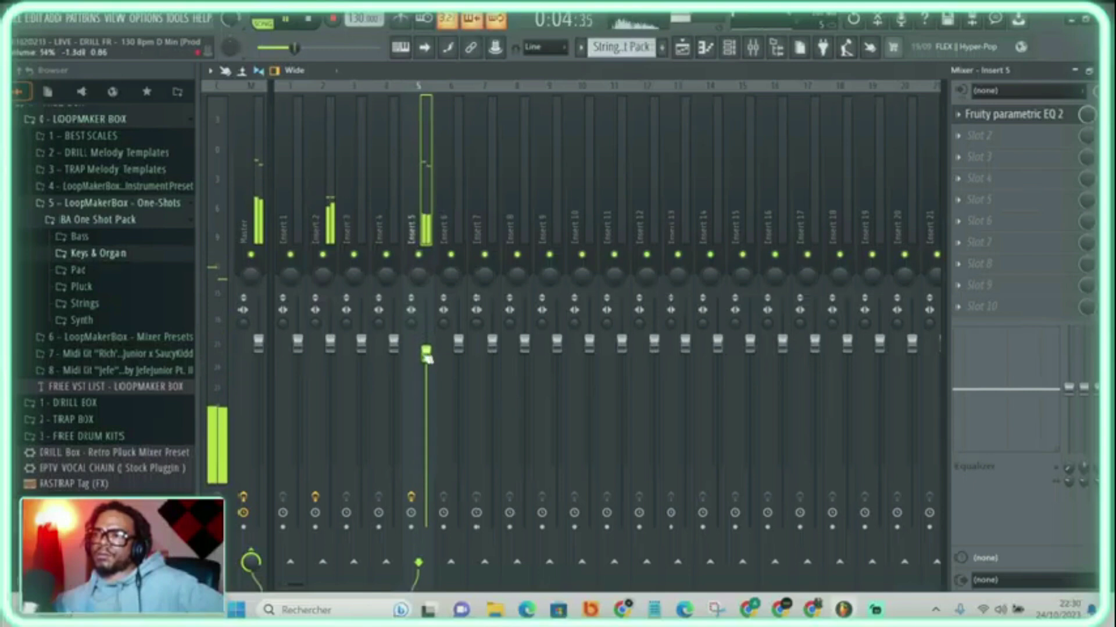
pyautogui.click(333, 250)
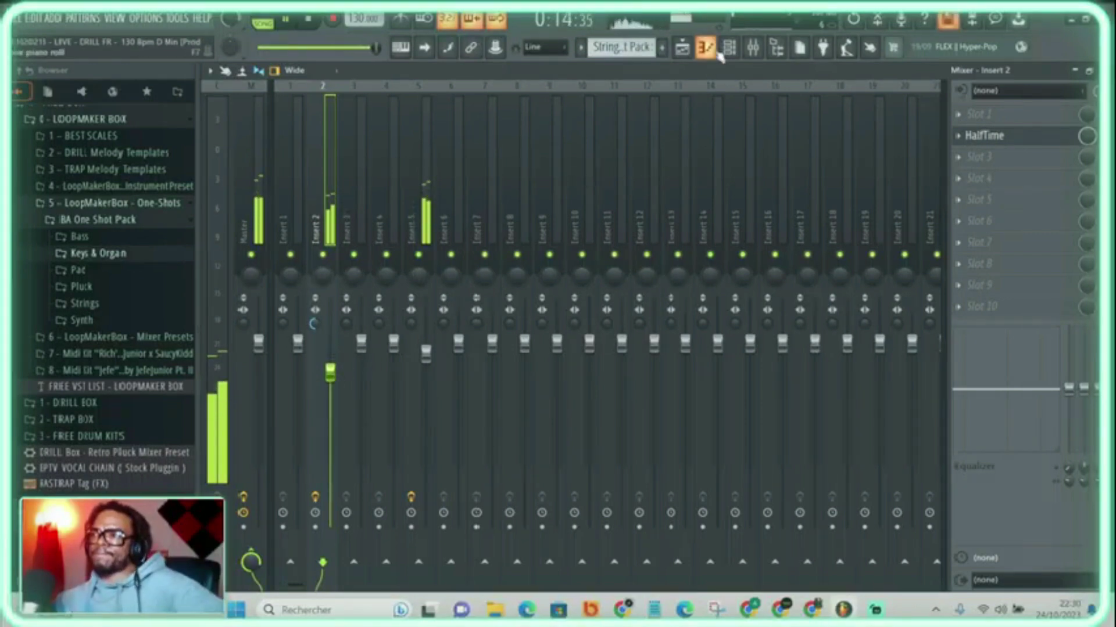
# Return to the playlist and solo the Pluck - Baby Belle track with its clip unmuted
pyautogui.press('F6')
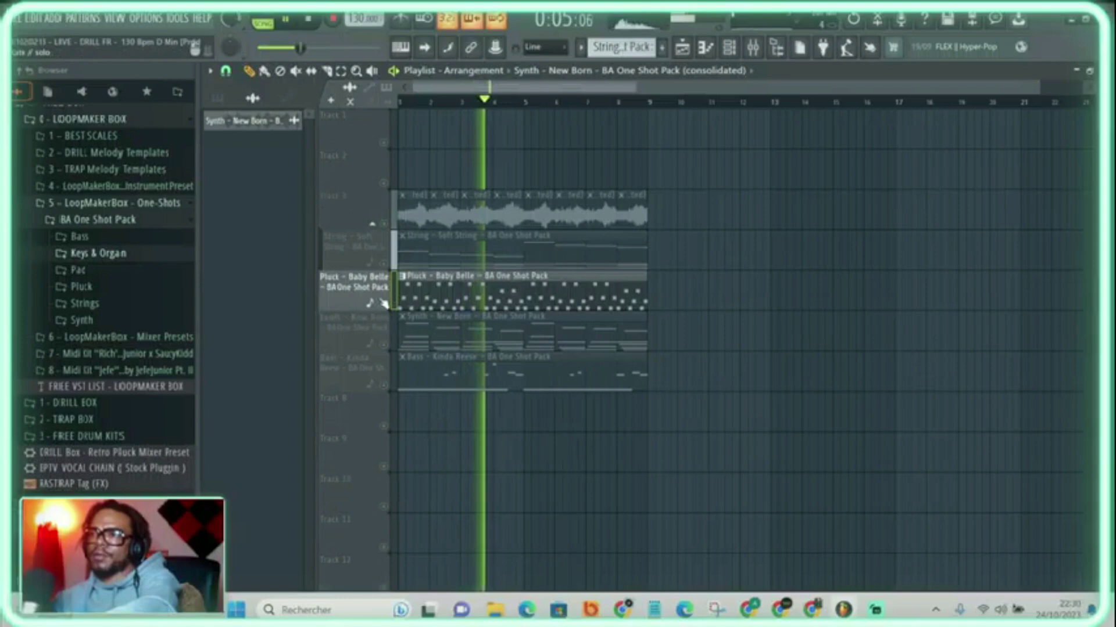
pyautogui.click(383, 303)
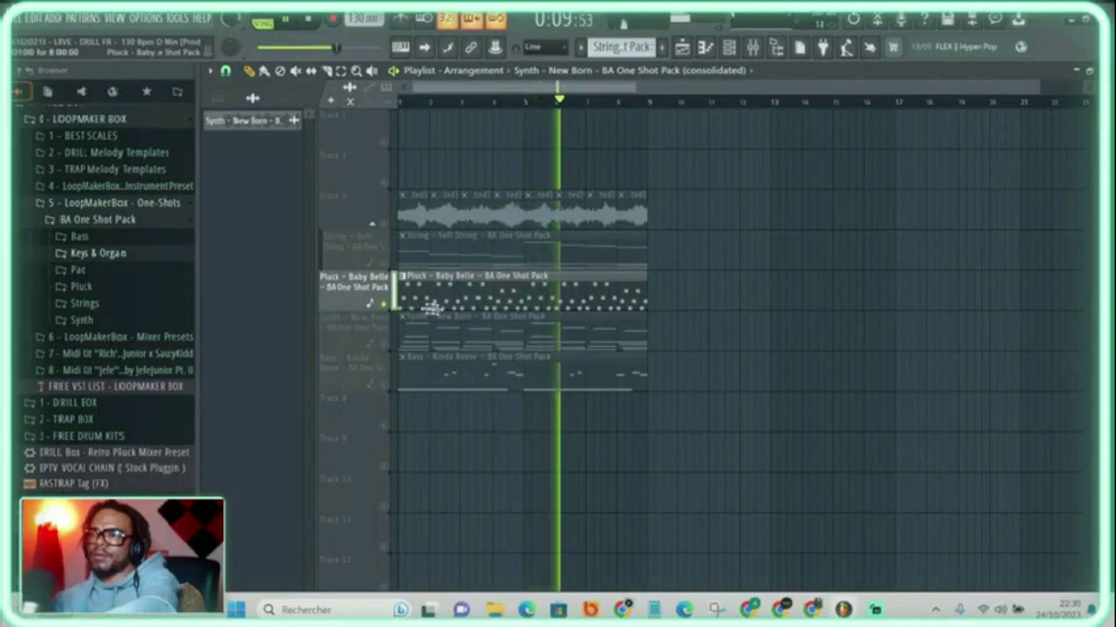
# Add Fruity Parametric EQ 2 on mixer Insert 2 and cut the pluck's lows with band 1 around 292 Hz
pyautogui.press('F9')
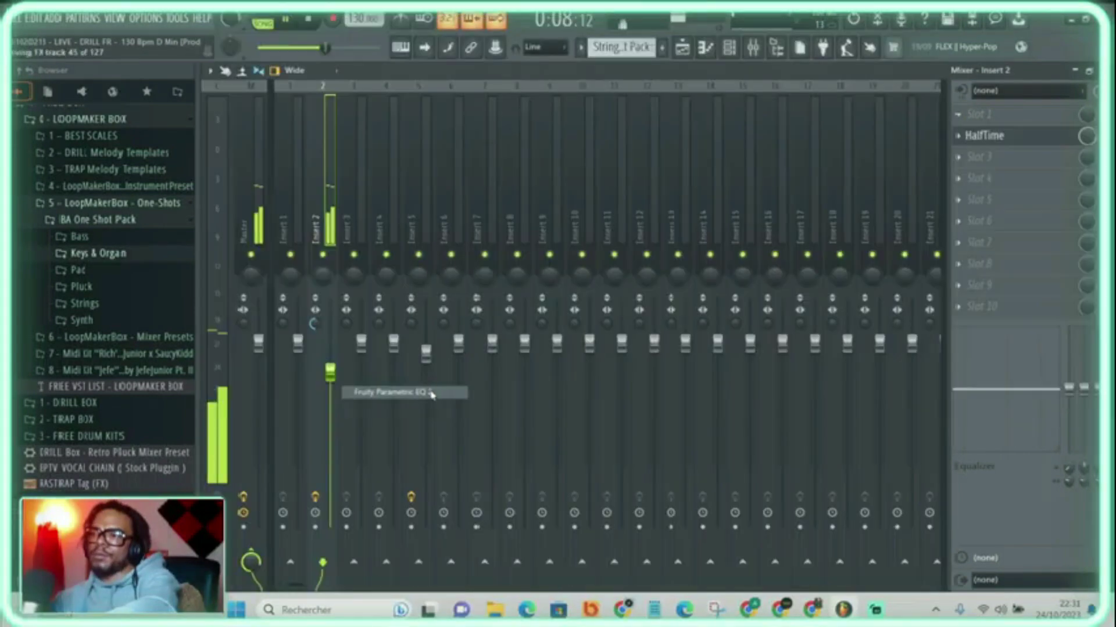
pyautogui.click(430, 393)
pyautogui.moveTo(385, 356); pyautogui.dragTo(463, 439)
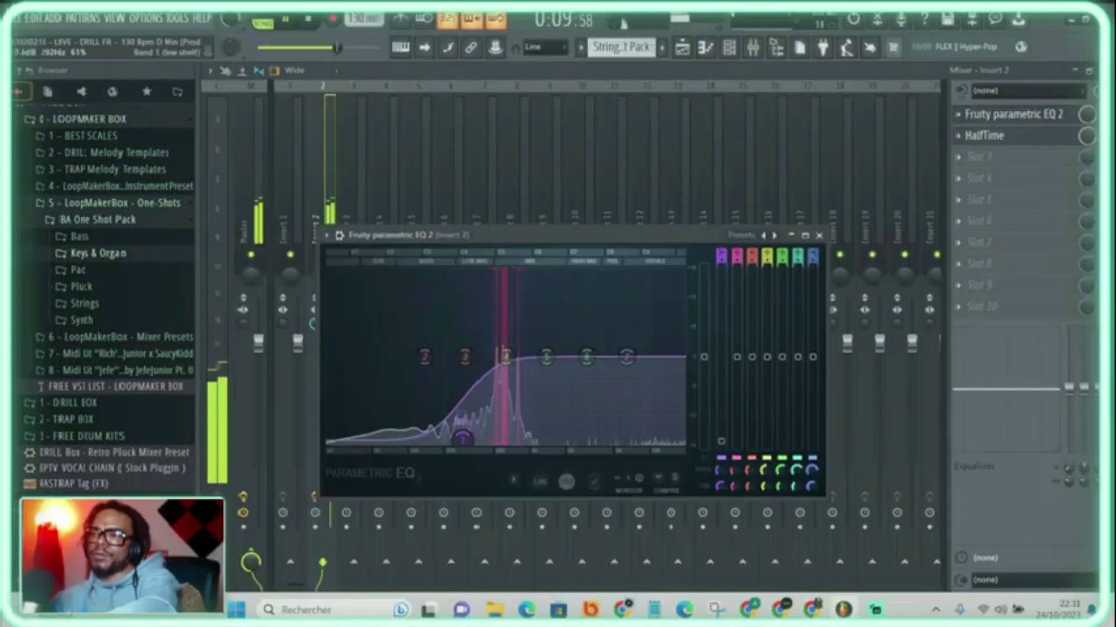
# Sweep a narrow band 4 boost over the pluck's resonance in the Insert 2 equalizer and bring the band's gain down
pyautogui.moveTo(506, 357); pyautogui.dragTo(523, 295)
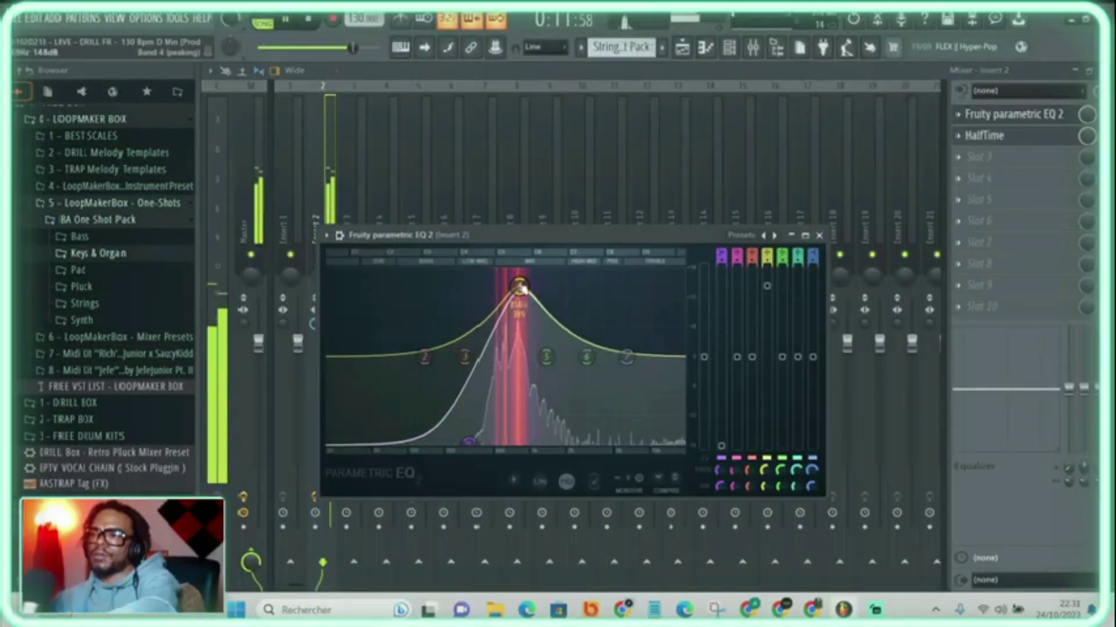
pyautogui.scroll(5, 520, 288)
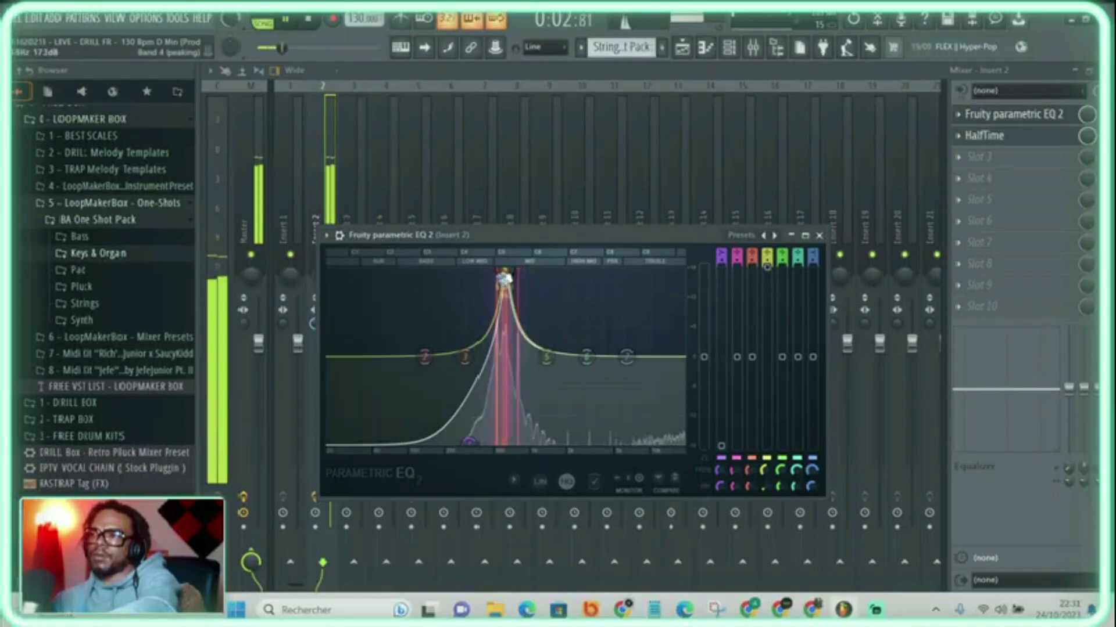
pyautogui.moveTo(767, 272); pyautogui.dragTo(767, 315)
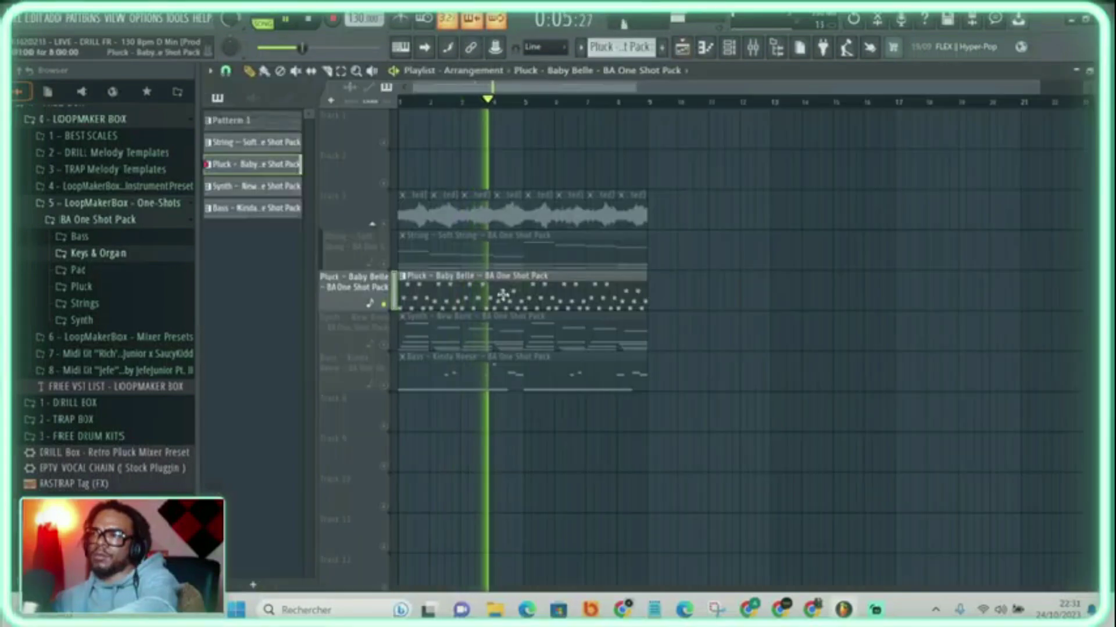
# Transpose all notes of the Pluck - Baby Belle pattern up one octave and return to the playlist
pyautogui.doubleClick(507, 298)
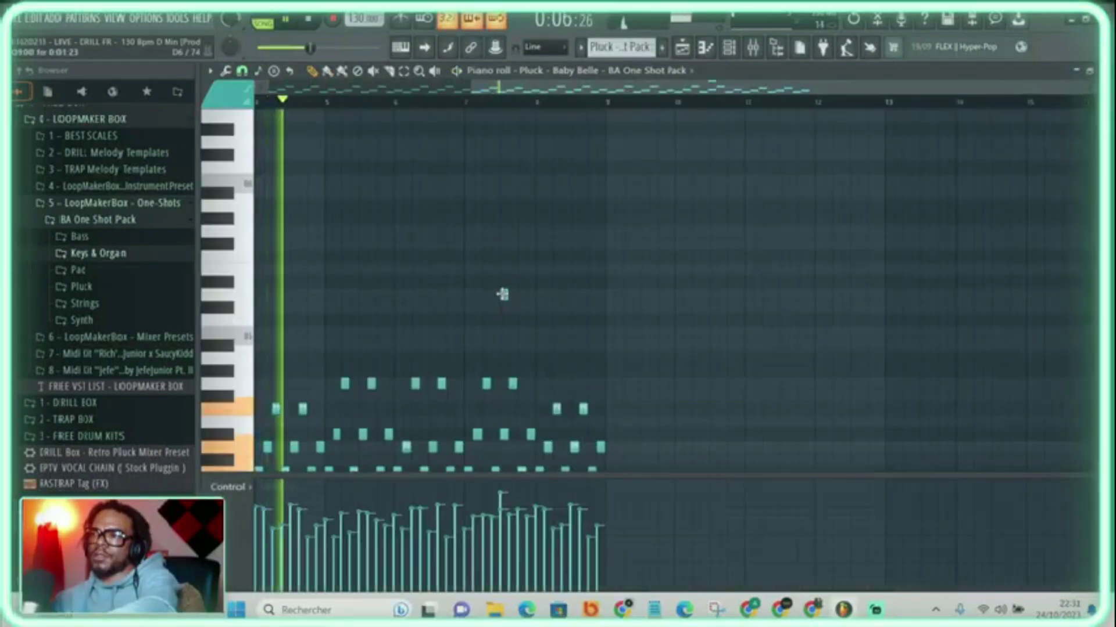
pyautogui.hotkey('ctrl', 'a')
pyautogui.hotkey('ctrl', 'Up')
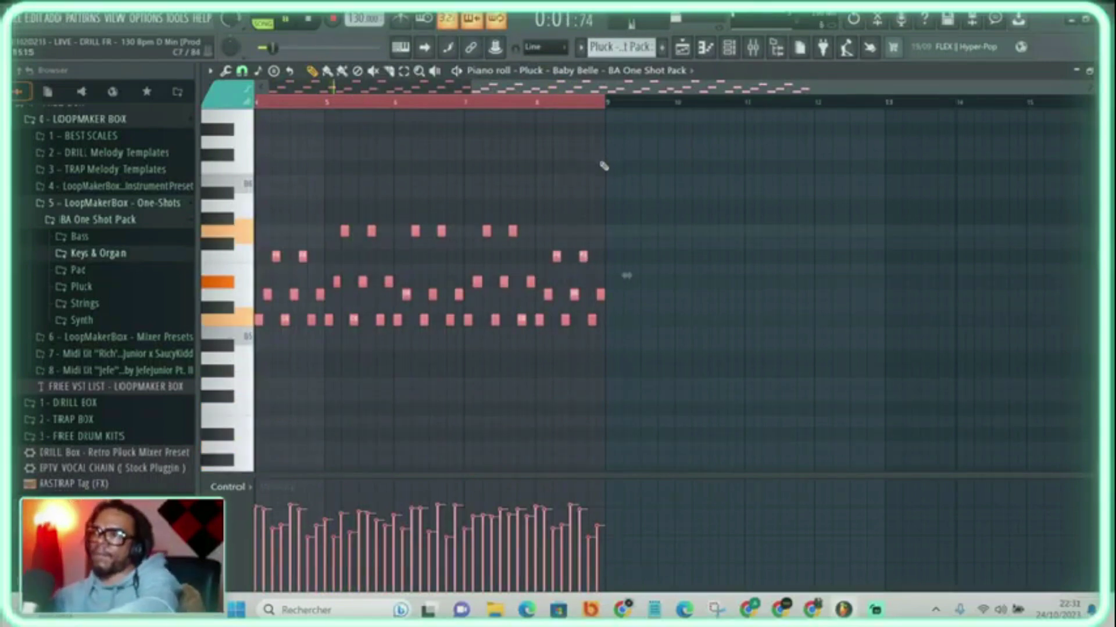
pyautogui.moveTo(514, 94); pyautogui.dragTo(259, 120)
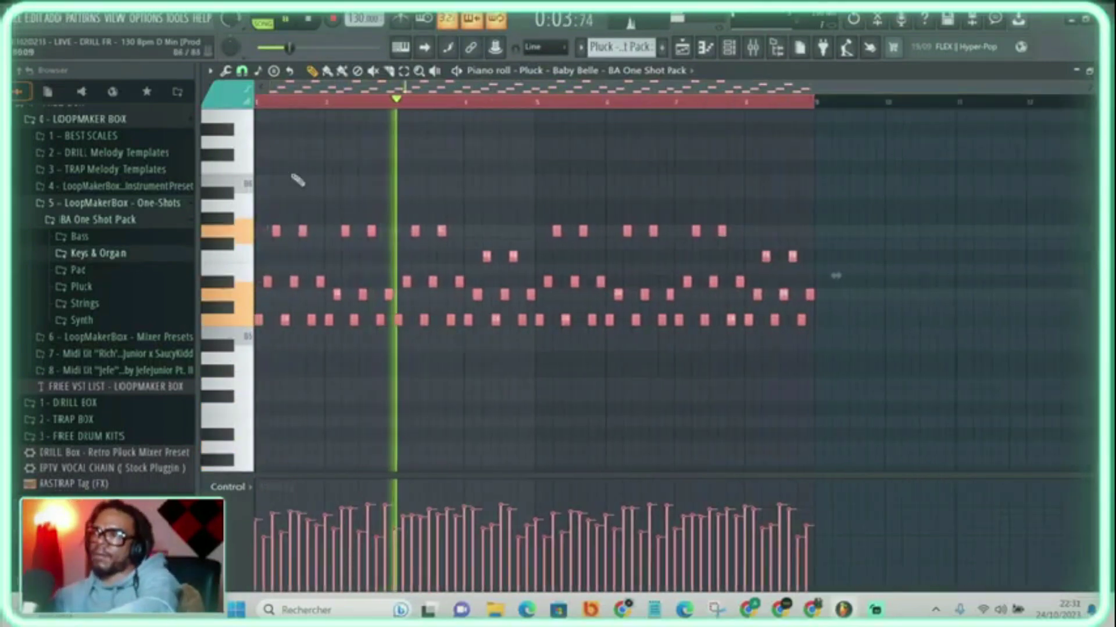
pyautogui.click(733, 49)
pyautogui.click(683, 50)
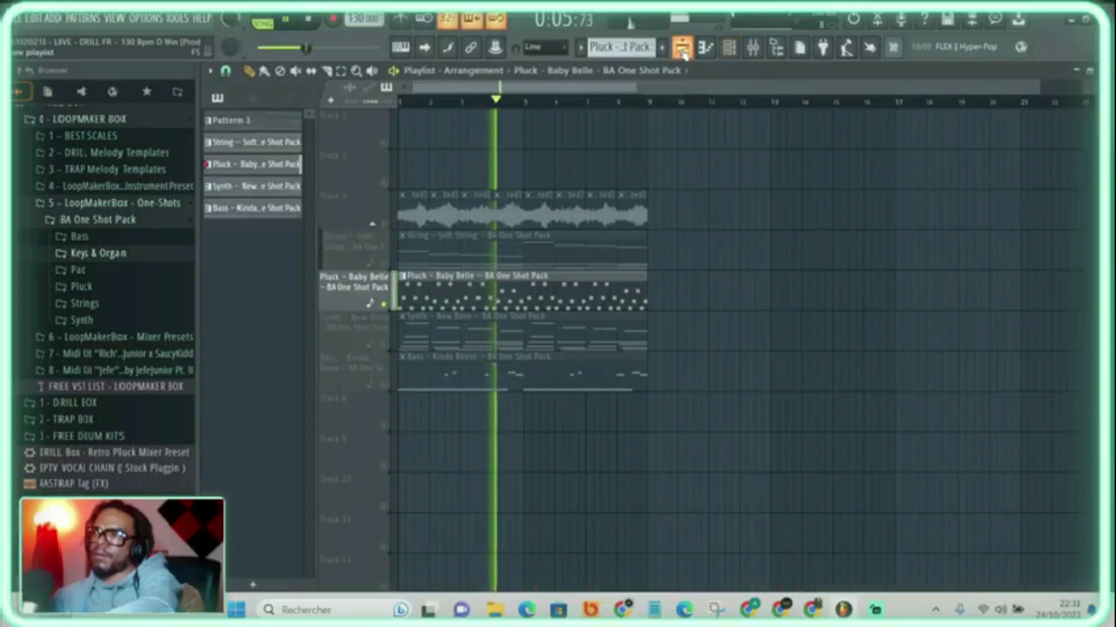
# Unmute the String - Soft String track and the chopped synth audio on Track 3 alongside the pluck
pyautogui.click(381, 255)
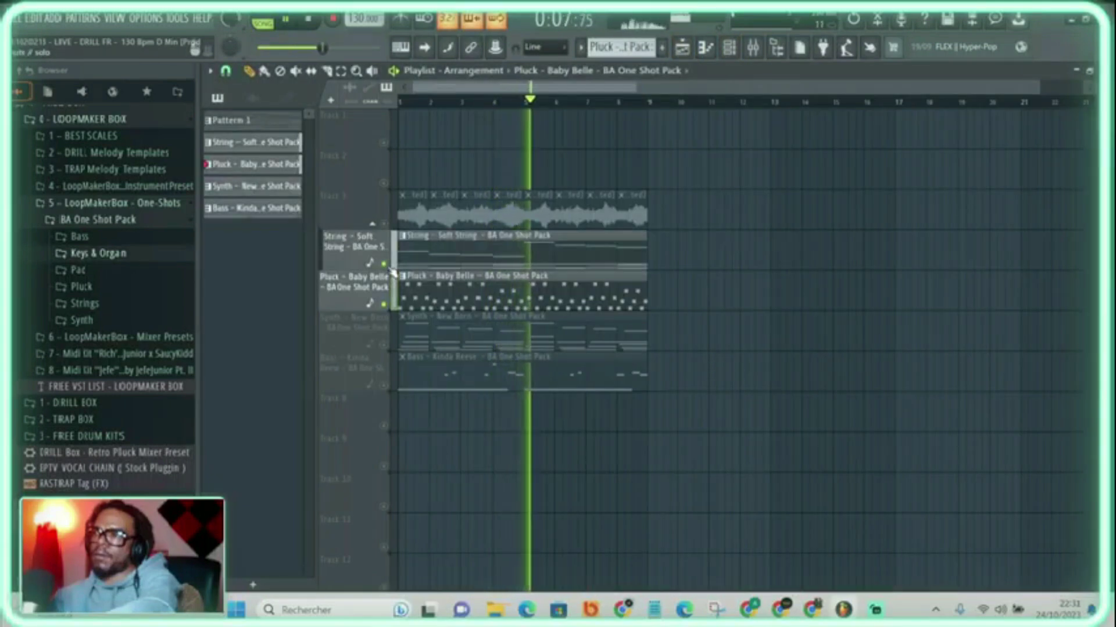
pyautogui.click(384, 225)
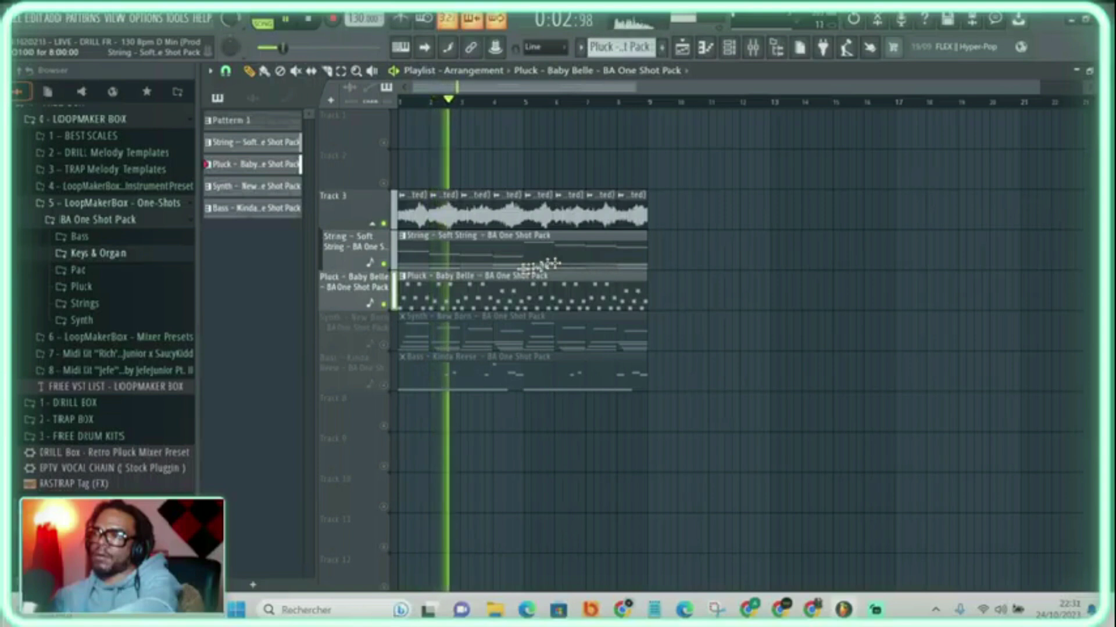
pyautogui.press('space')
# Consolidate the soloed Pluck - Baby Belle pattern clip into a rendered WAV audio clip
pyautogui.moveTo(490, 340); pyautogui.dragTo(684, 304)
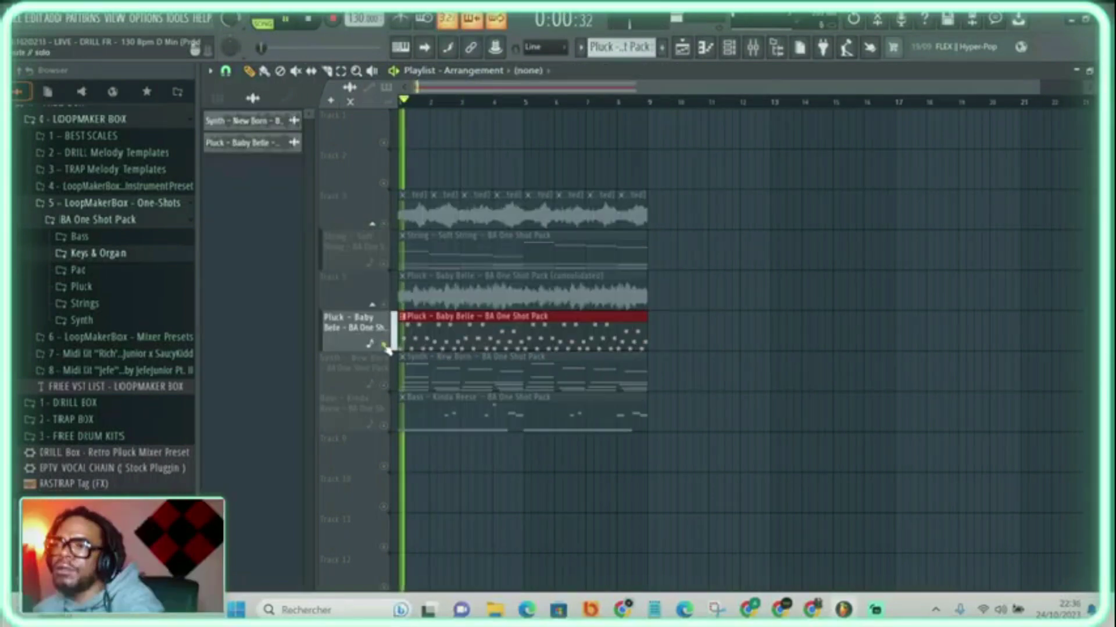
pyautogui.hotkey('ctrl', 'alt', 'c')
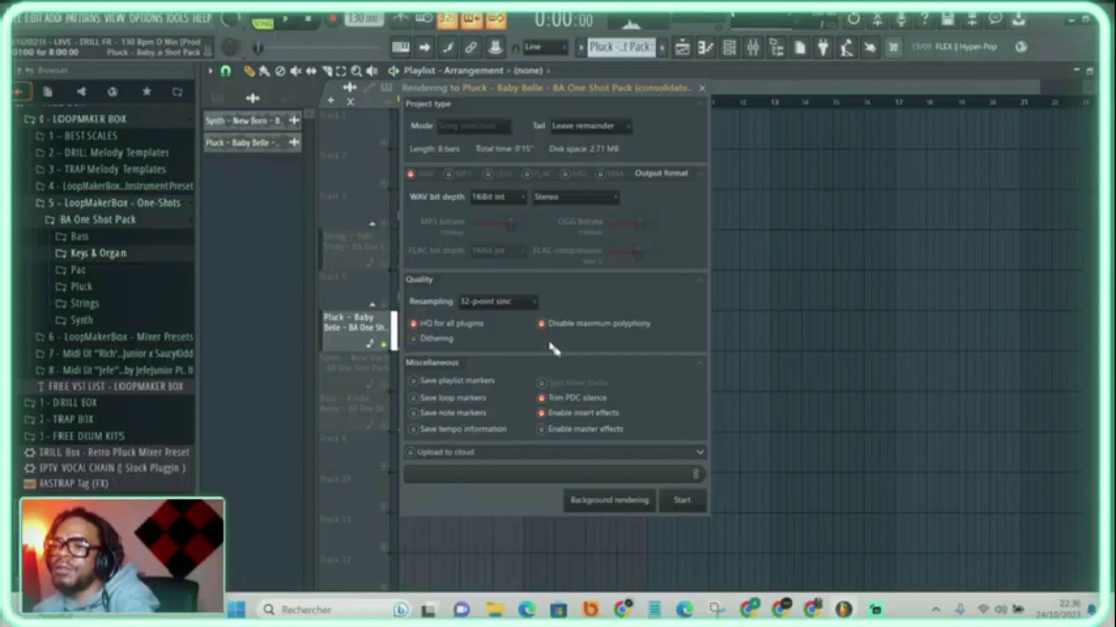
pyautogui.click(681, 499)
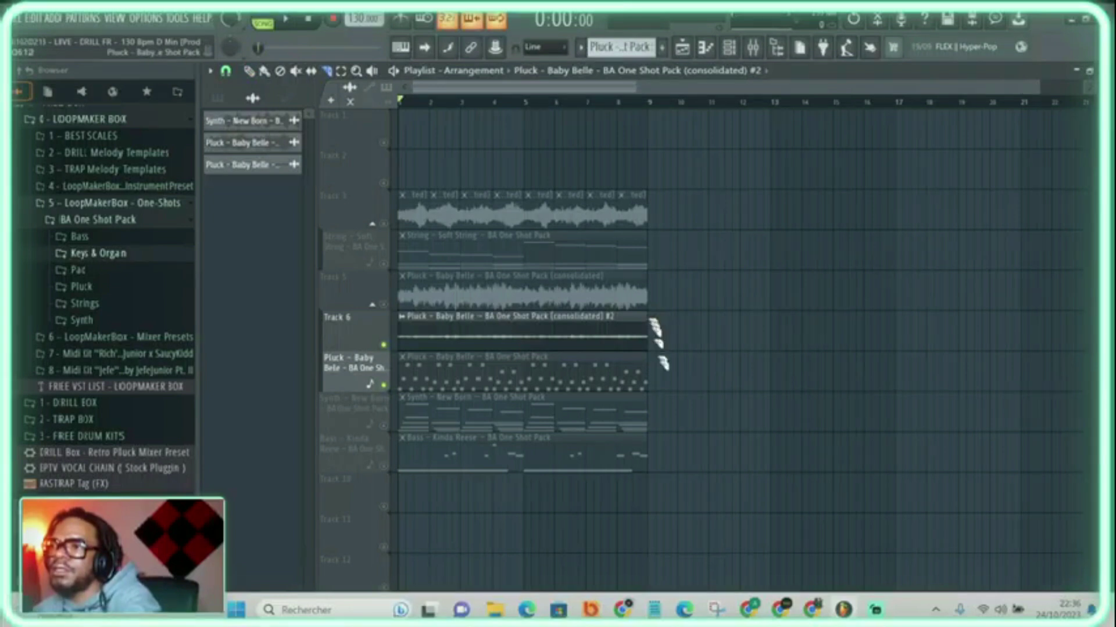
# Open the newly rendered pluck audio clip's settings and normalize the sample
pyautogui.press('p')
pyautogui.click(537, 336)
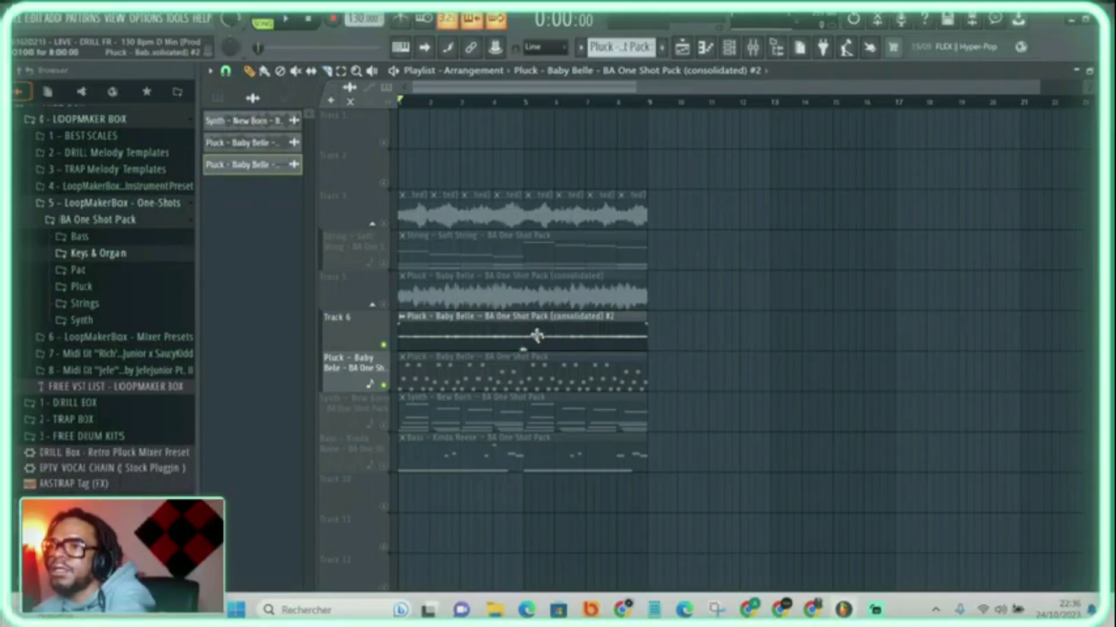
pyautogui.doubleClick(540, 337)
pyautogui.click(501, 315)
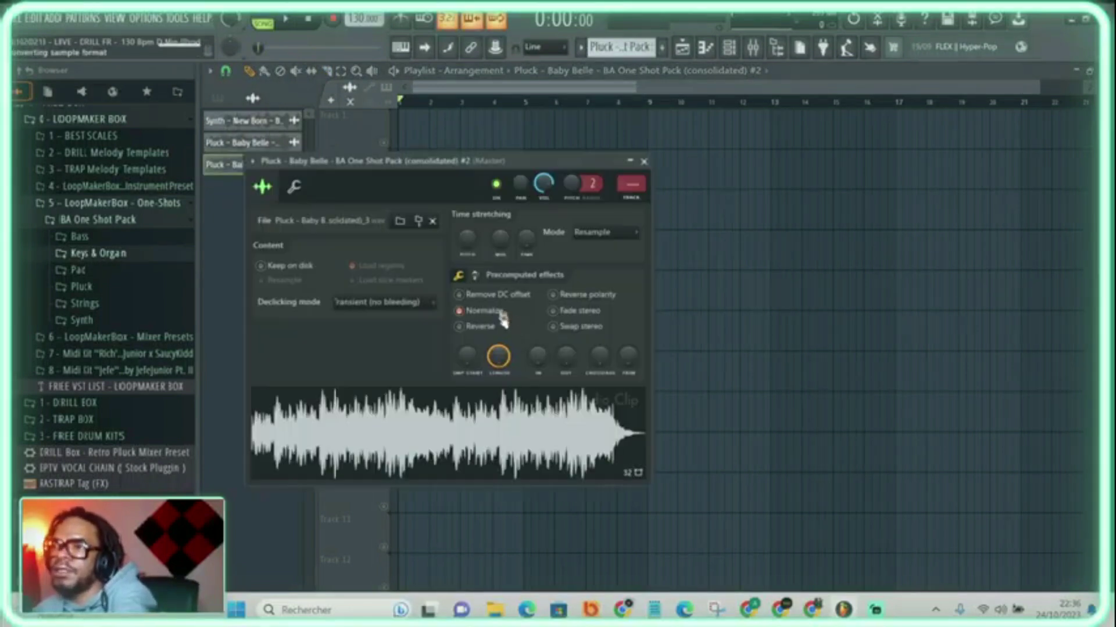
# Set the pluck audio clip's volume to 52% and its pitch shift to -1200 cents, trying Reverse and leaving it off
pyautogui.click(478, 330)
pyautogui.press('space')
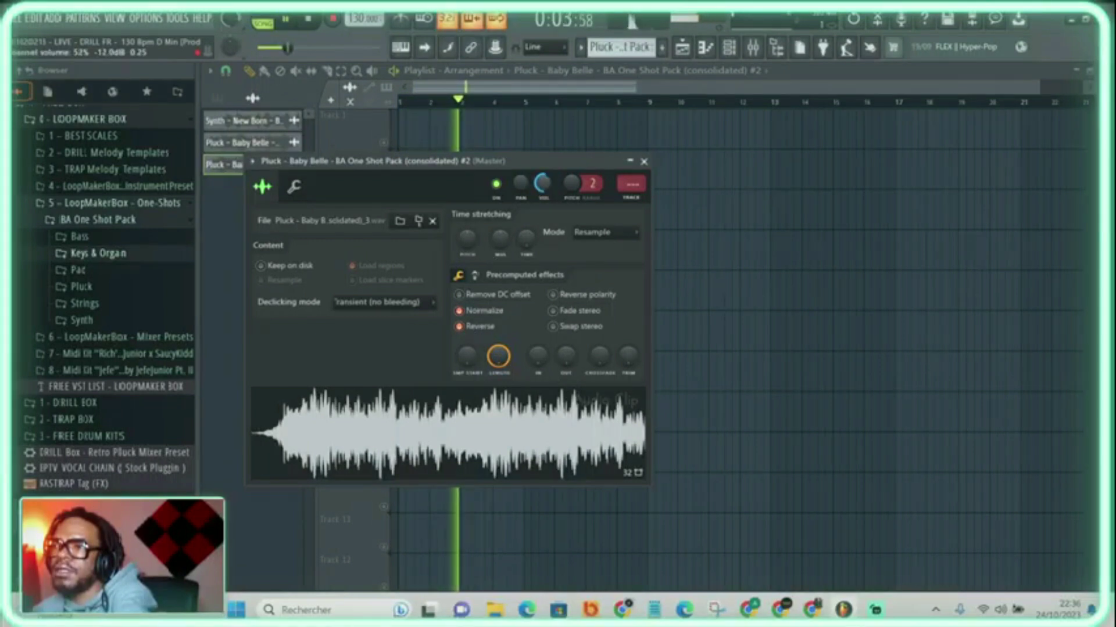
pyautogui.click(477, 329)
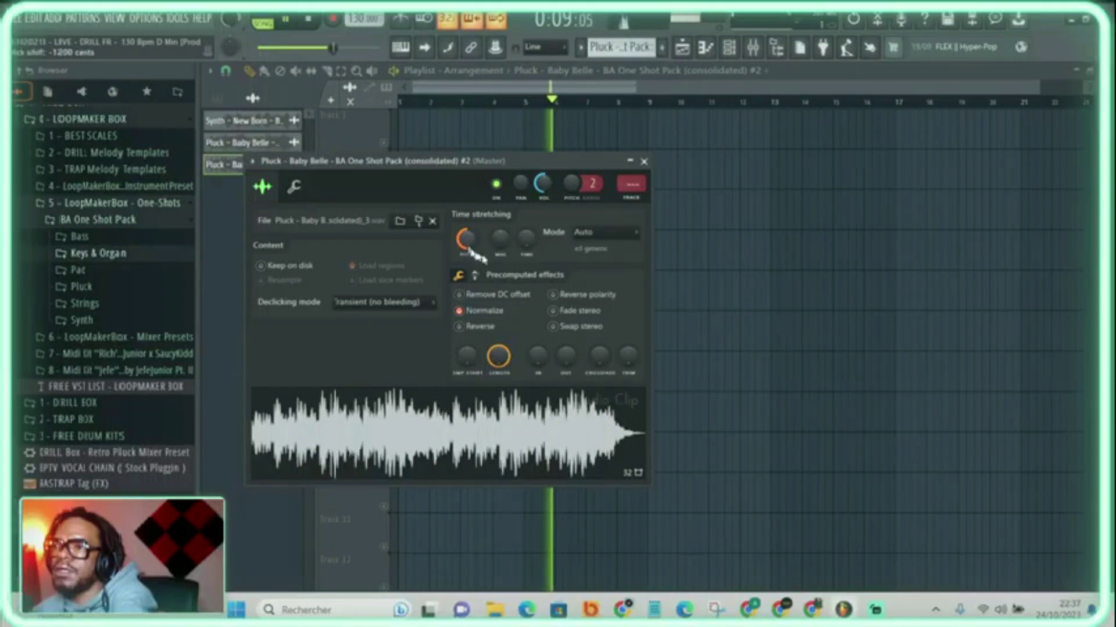
pyautogui.click(485, 330)
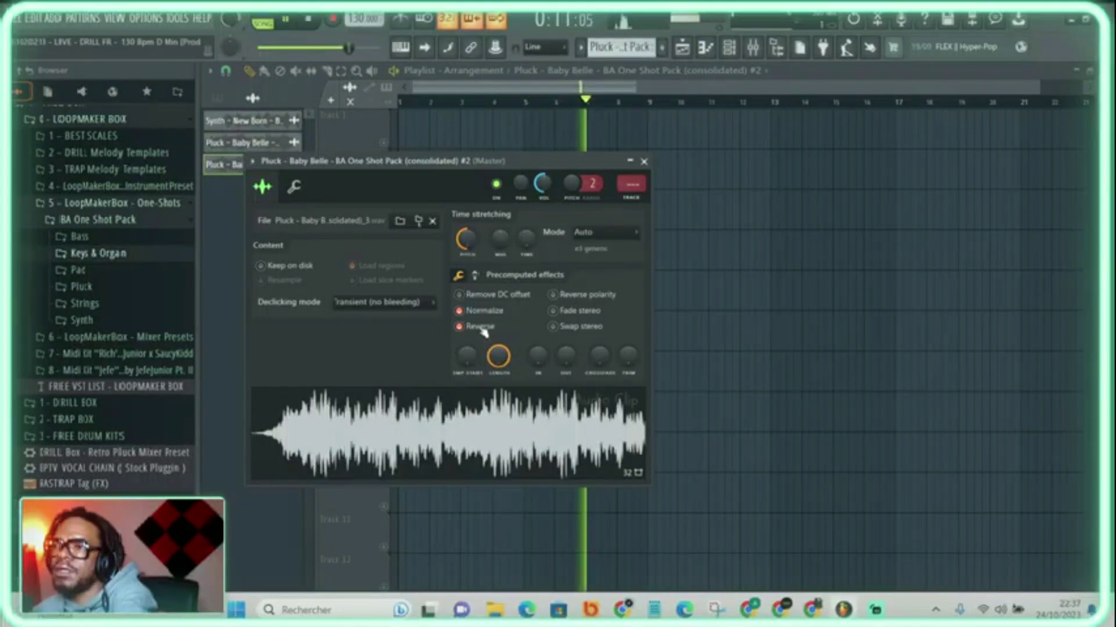
pyautogui.click(484, 330)
pyautogui.press('space')
pyautogui.press('space')
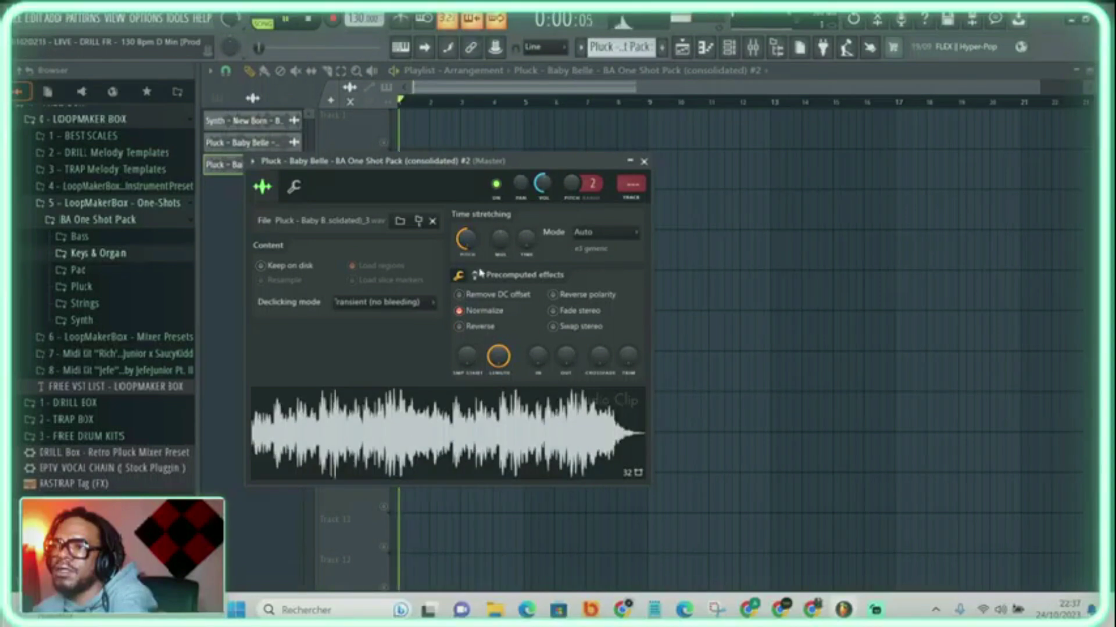
# Unmute Track 3 in the playlist and try out the pitch shift of its synth audio clip
pyautogui.click(444, 90)
pyautogui.click(383, 224)
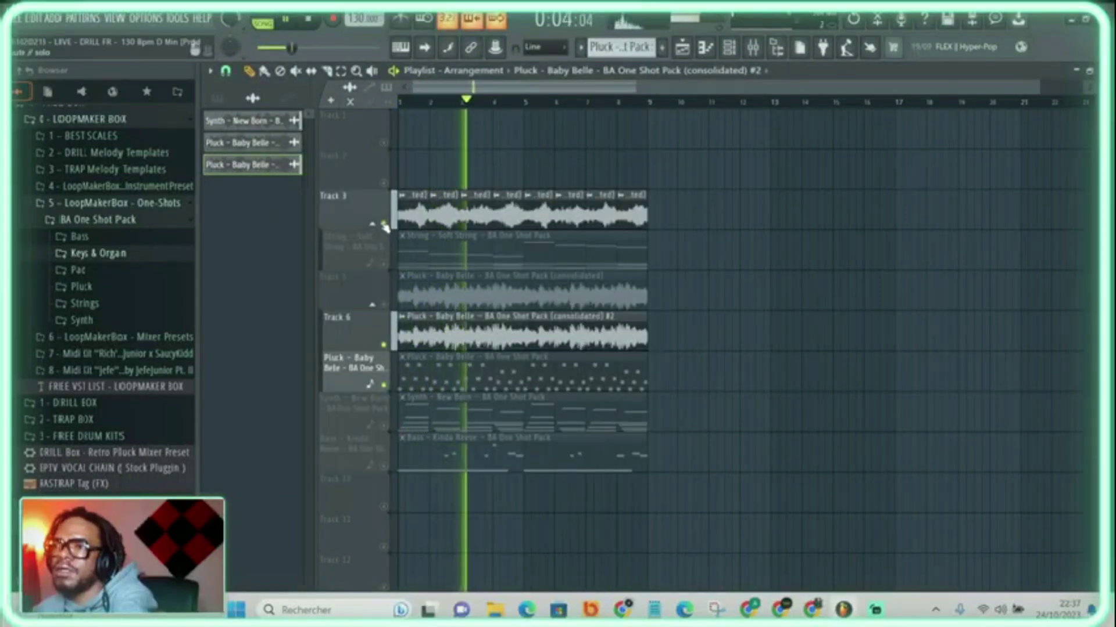
pyautogui.click(410, 210)
pyautogui.doubleClick(410, 210)
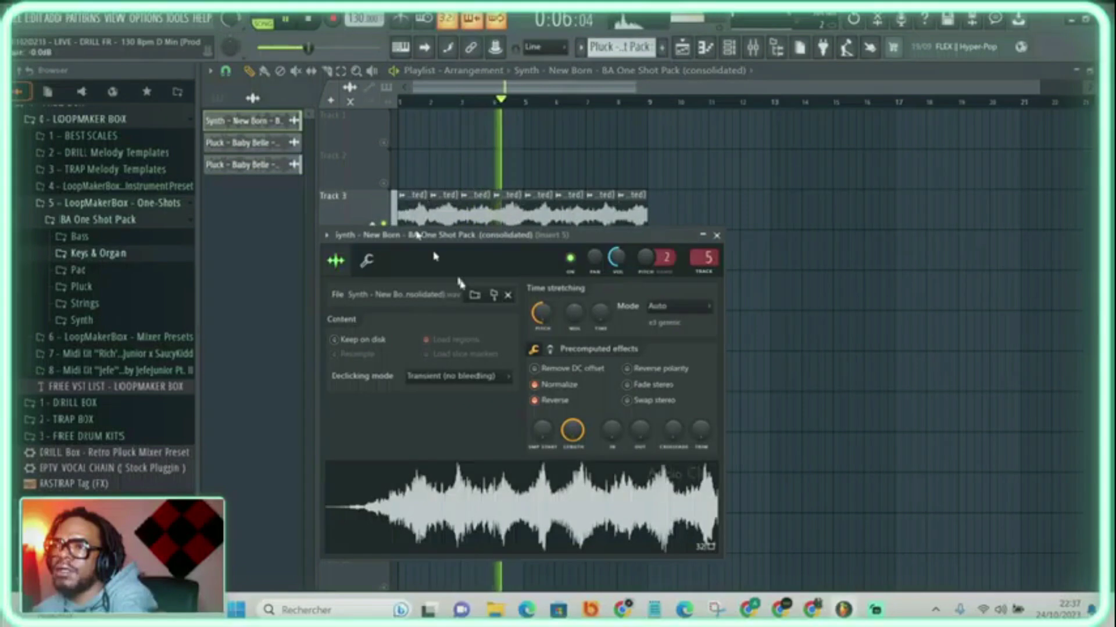
pyautogui.rightClick(548, 329)
pyautogui.click(548, 323)
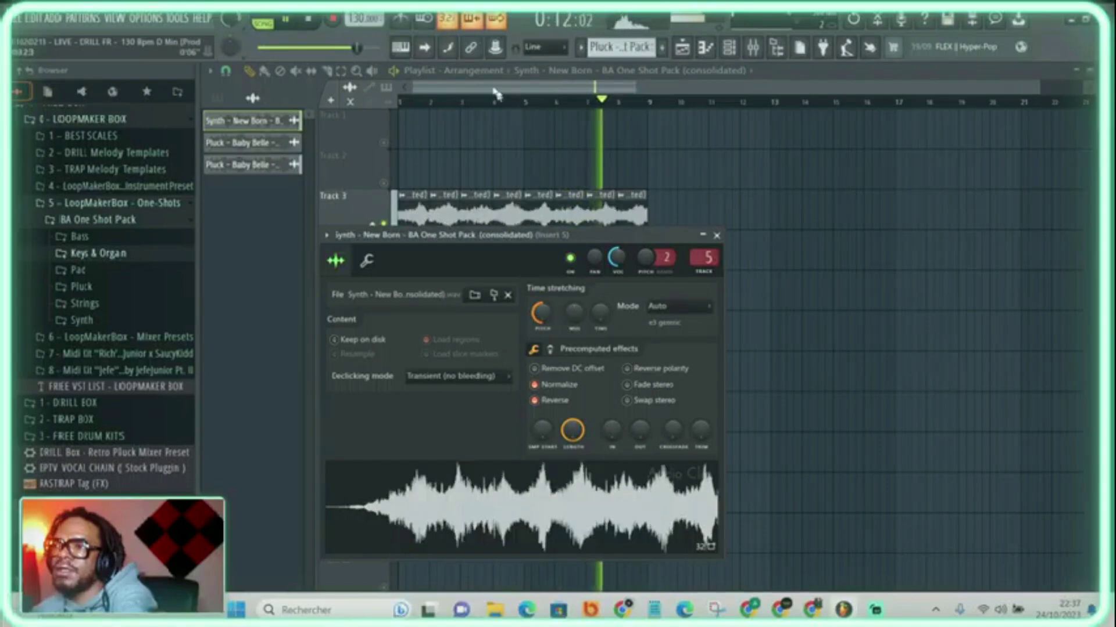
# Return to the playlist and unmute the String - Soft String track to hear it with the synth and pluck audio
pyautogui.press('space')
pyautogui.click(475, 73)
pyautogui.click(384, 262)
pyautogui.press('space')
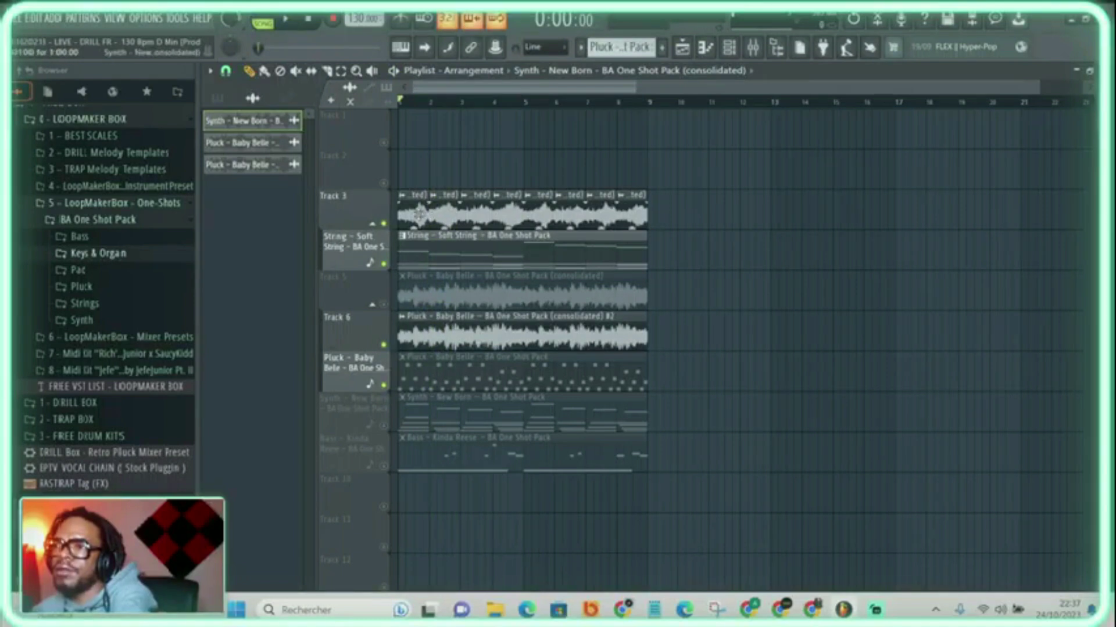
# Solo Track 3 and reset its synth audio clip's pitch shift to 0 cents
pyautogui.rightClick(384, 224)
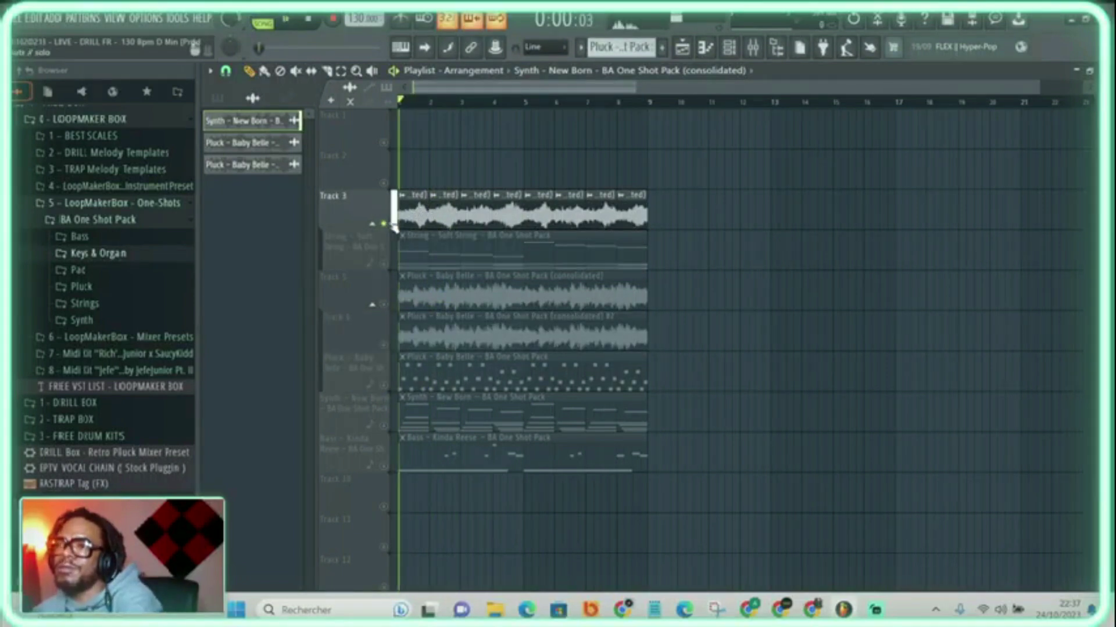
pyautogui.doubleClick(412, 215)
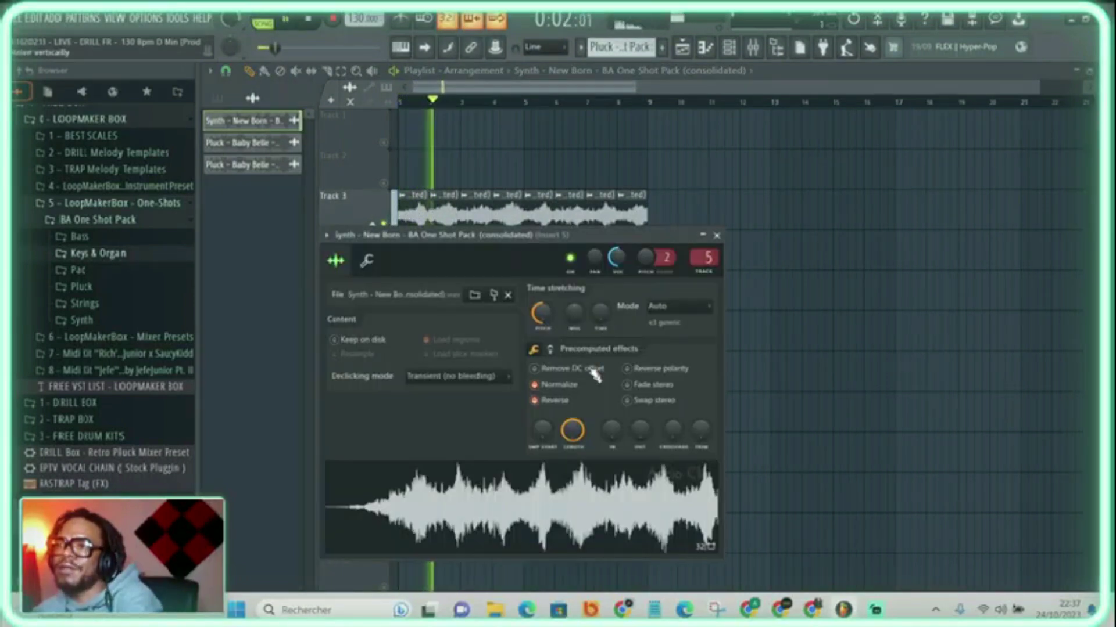
pyautogui.rightClick(541, 315)
pyautogui.click(551, 319)
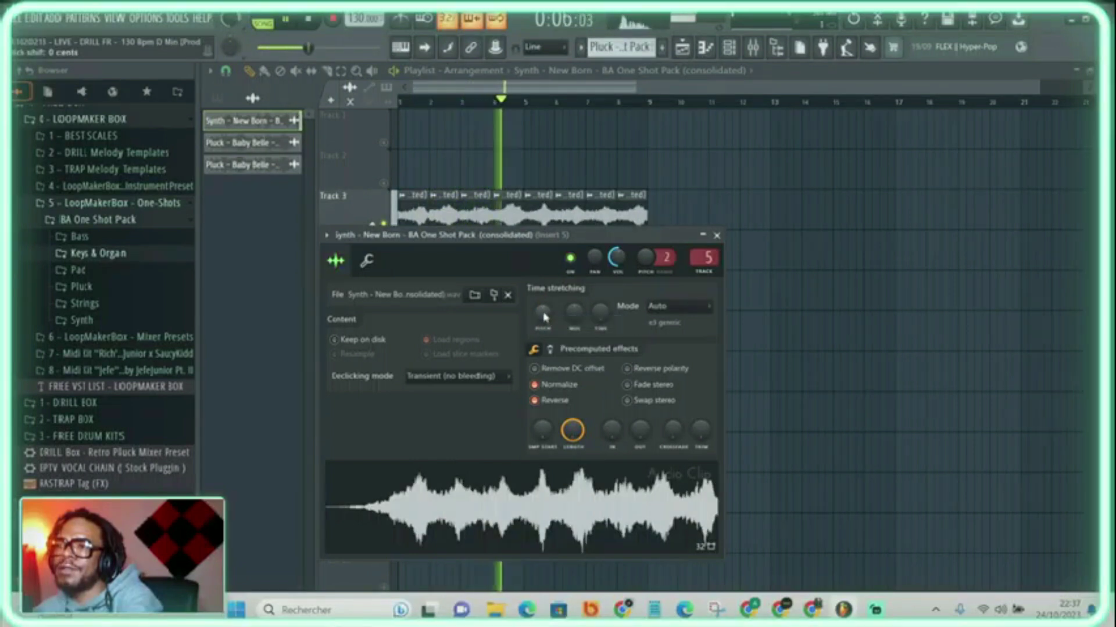
# Open the synth clip's sample in a new Fruity Slicer channel
pyautogui.doubleClick(449, 219)
pyautogui.rightClick(513, 479)
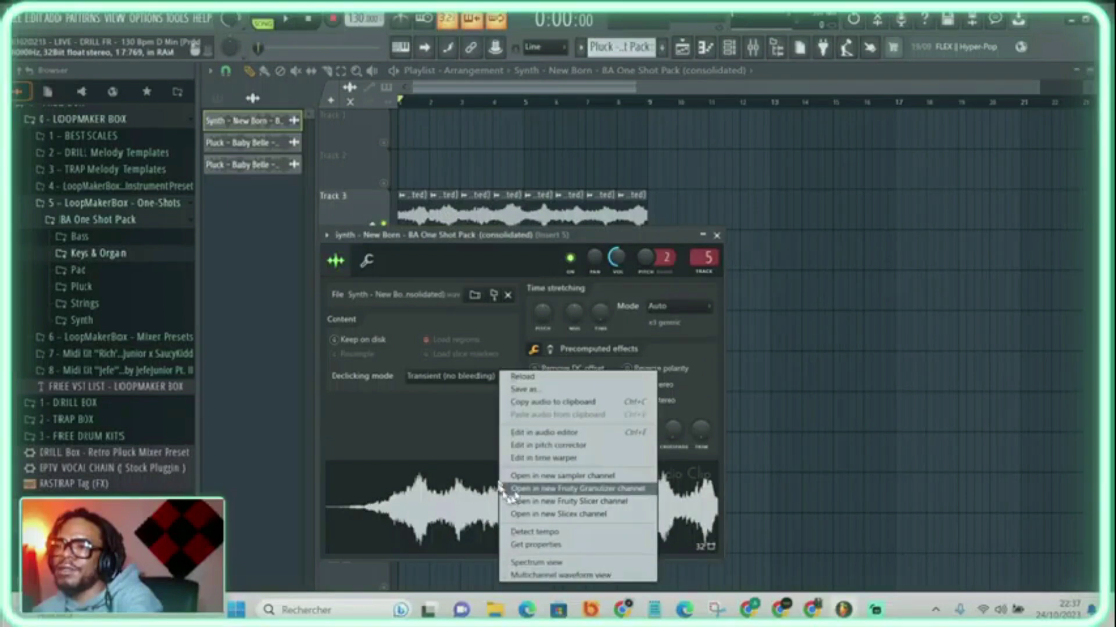
pyautogui.click(539, 503)
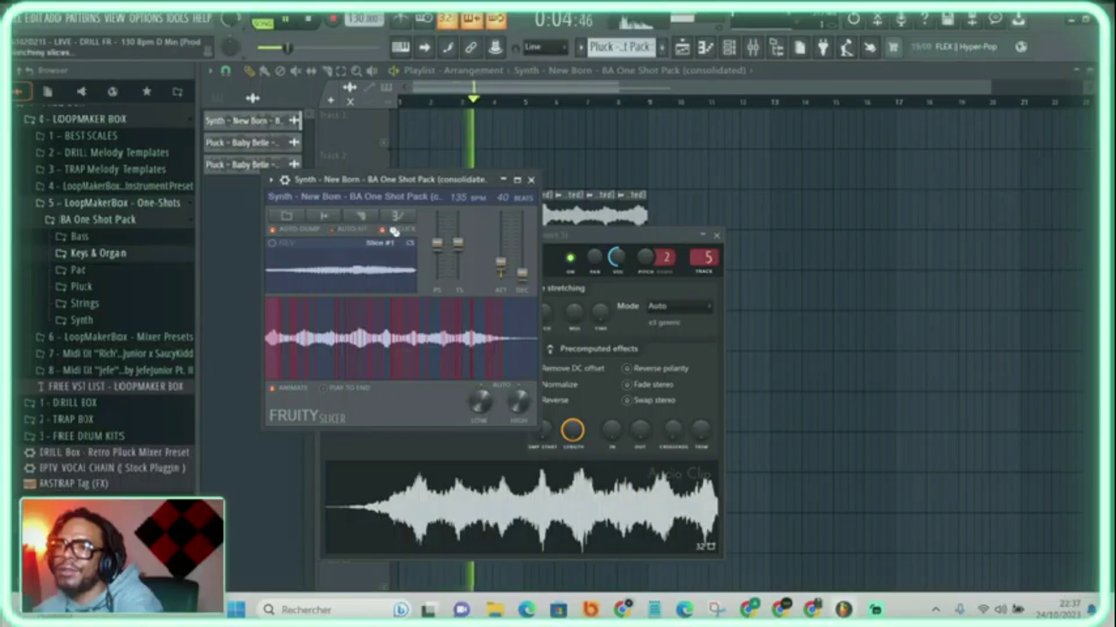
# Set the Fruity Slicer to cut the synth sample into one slice per beat
pyautogui.click(324, 217)
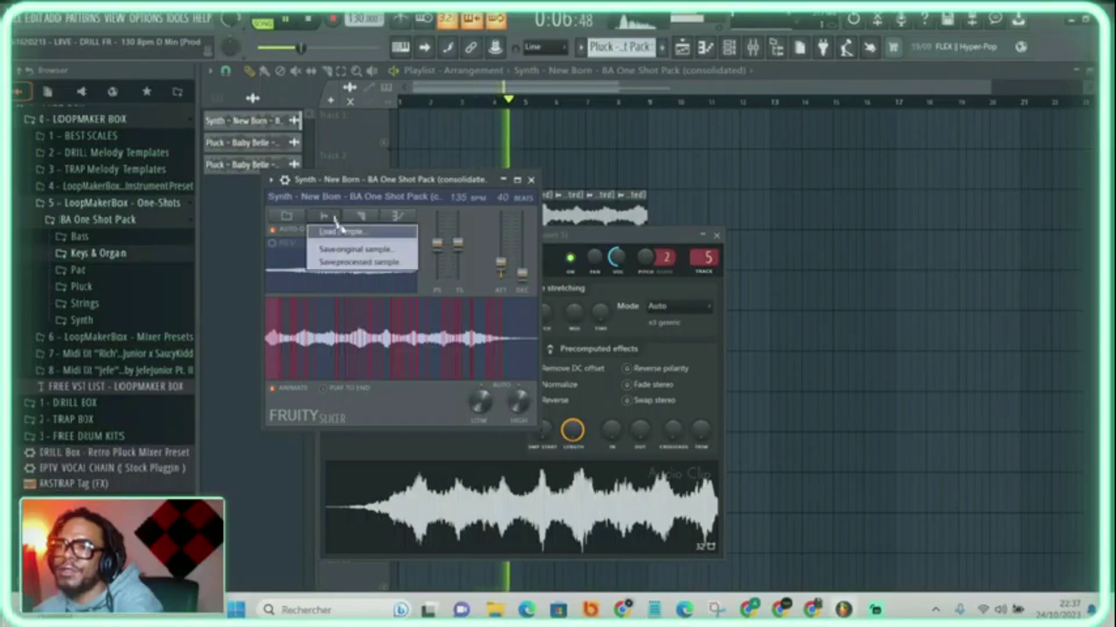
pyautogui.click(361, 216)
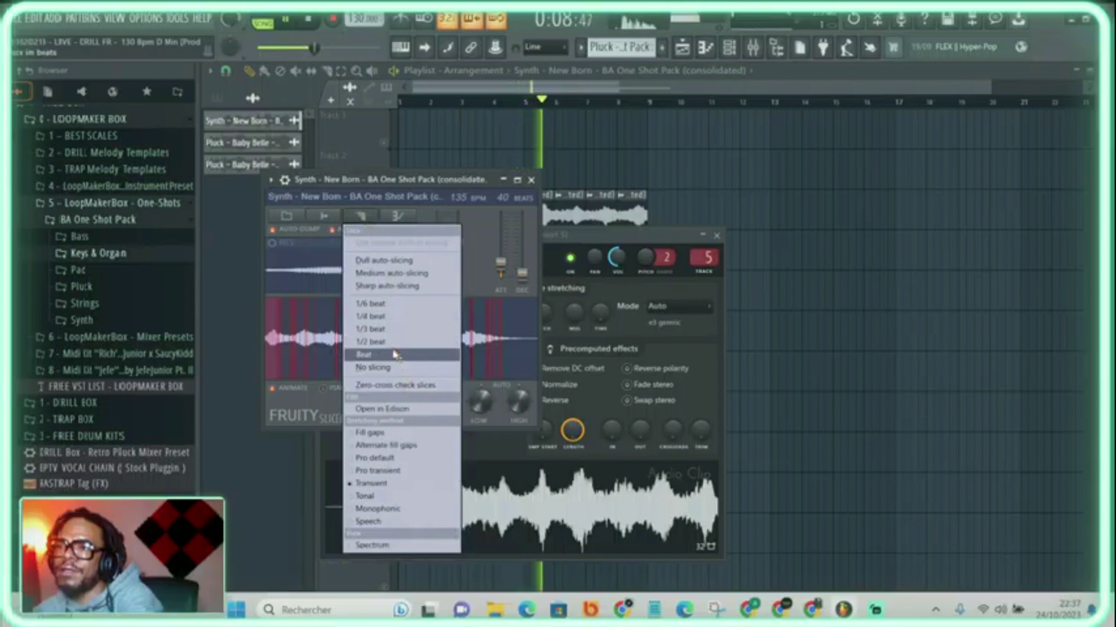
pyautogui.click(398, 357)
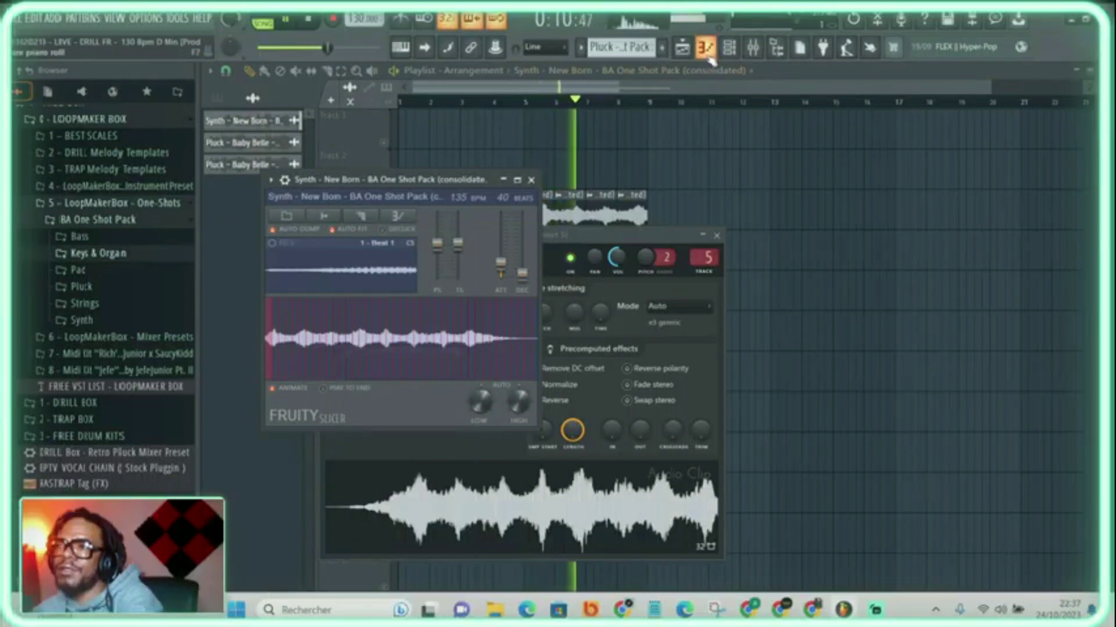
# Open the sliced synth channel's piano roll and play its beat slices from bar 5
pyautogui.click(731, 49)
pyautogui.click(470, 262)
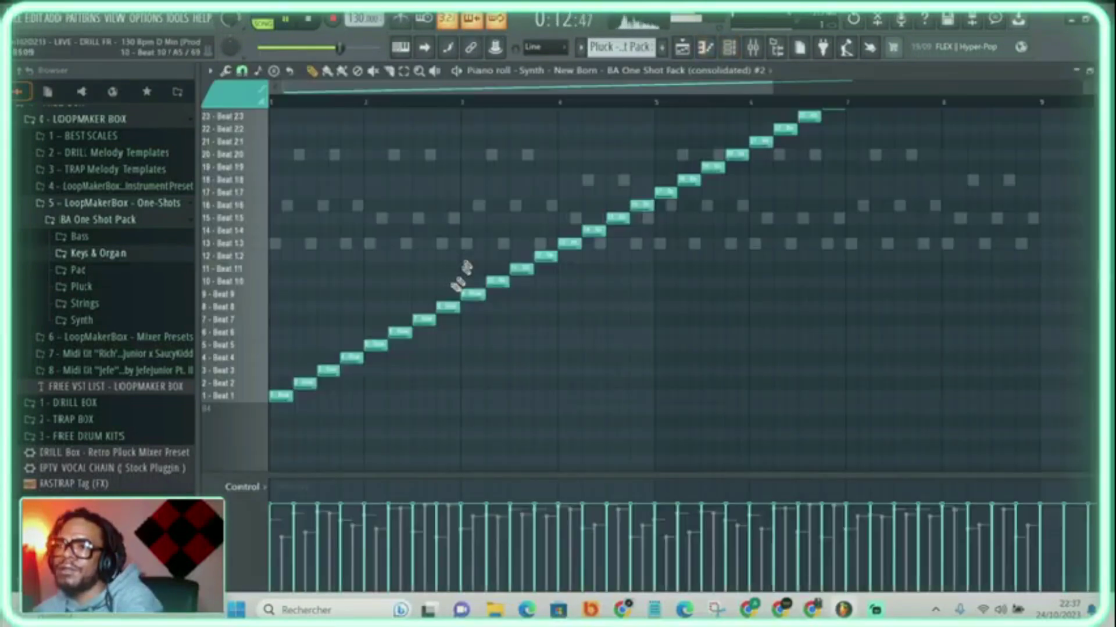
pyautogui.click(726, 50)
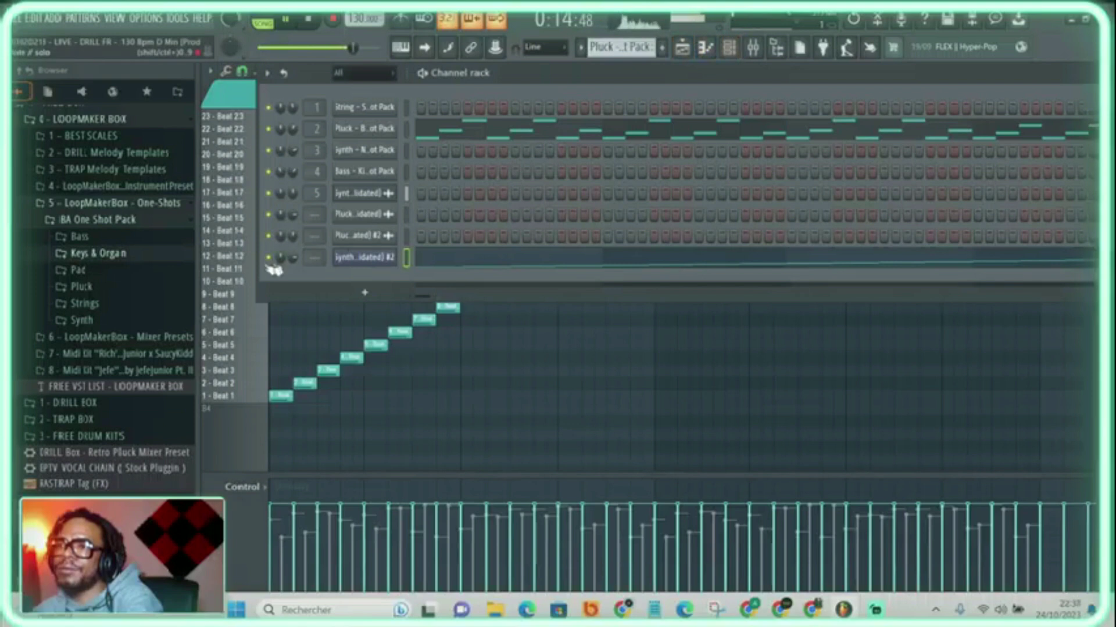
pyautogui.click(427, 258)
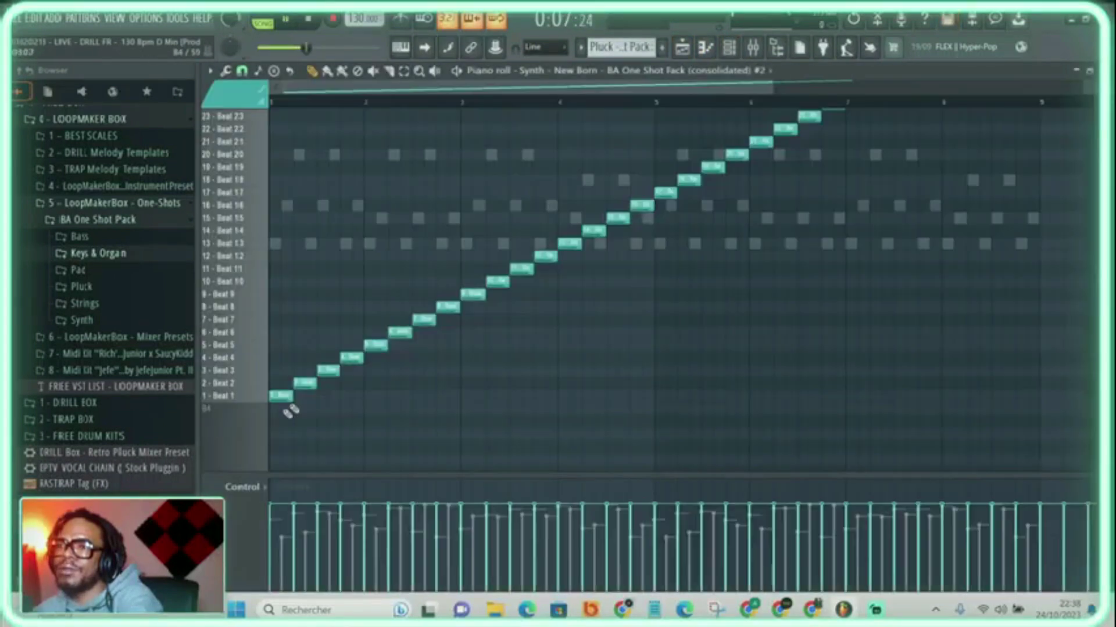
pyautogui.moveTo(272, 450)
pyautogui.mouseDown()
pyautogui.moveTo(1023, 307)
pyautogui.moveTo(1080, 275)
pyautogui.mouseUp()
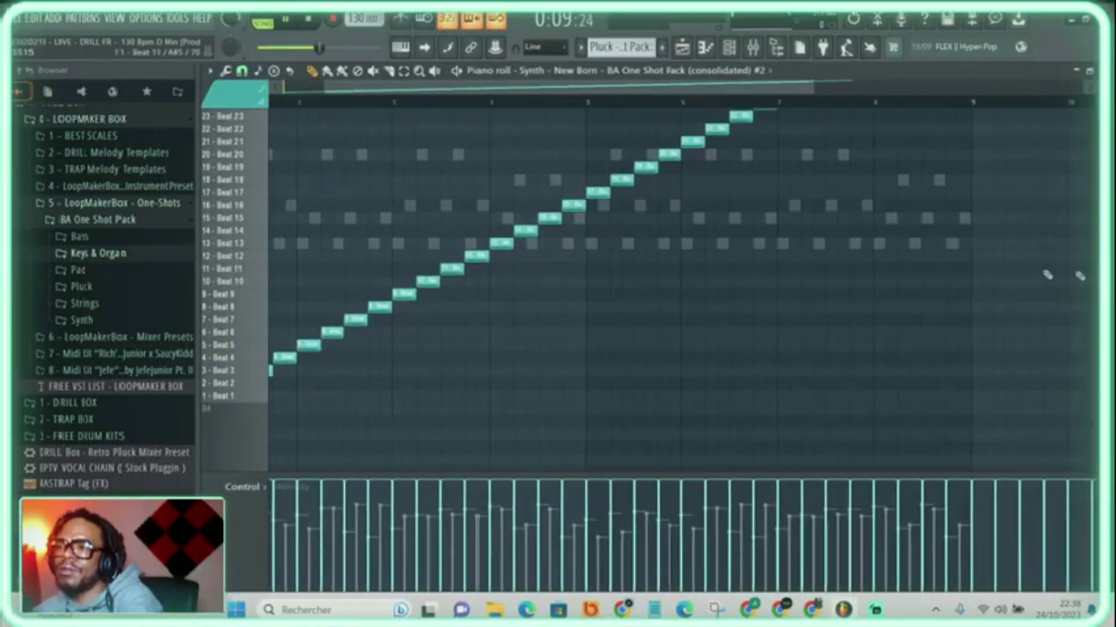
pyautogui.click(590, 104)
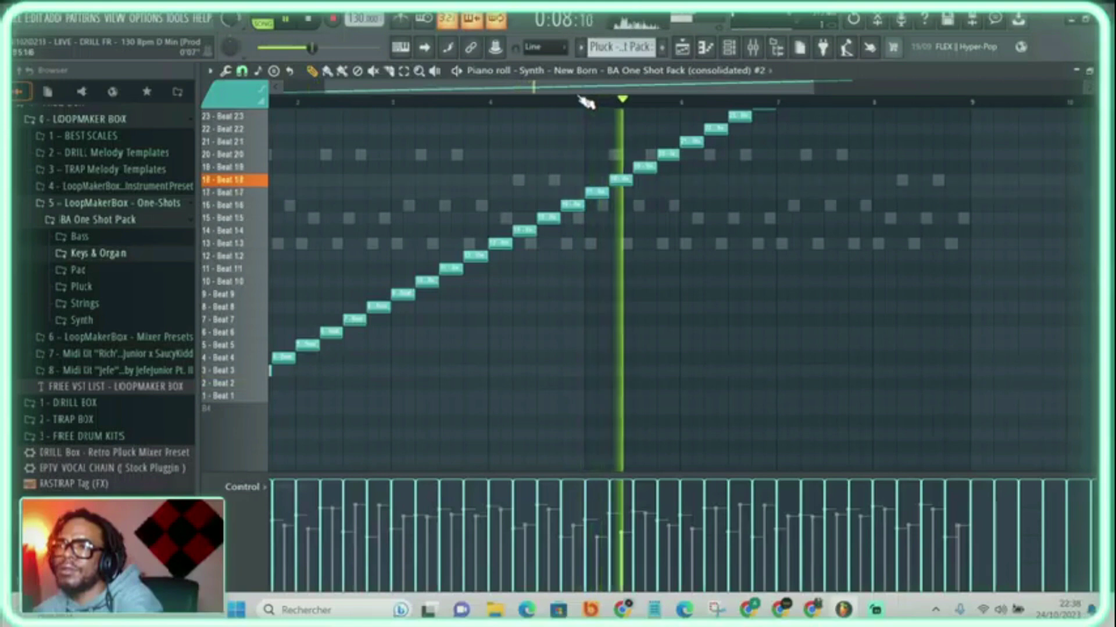
# In the slicer pattern, move bar 1's second note to Beat 17, its third to Beat 13, and bar 2's first note to Beat 11
pyautogui.scroll(-2, 583, 100)
pyautogui.press('space')
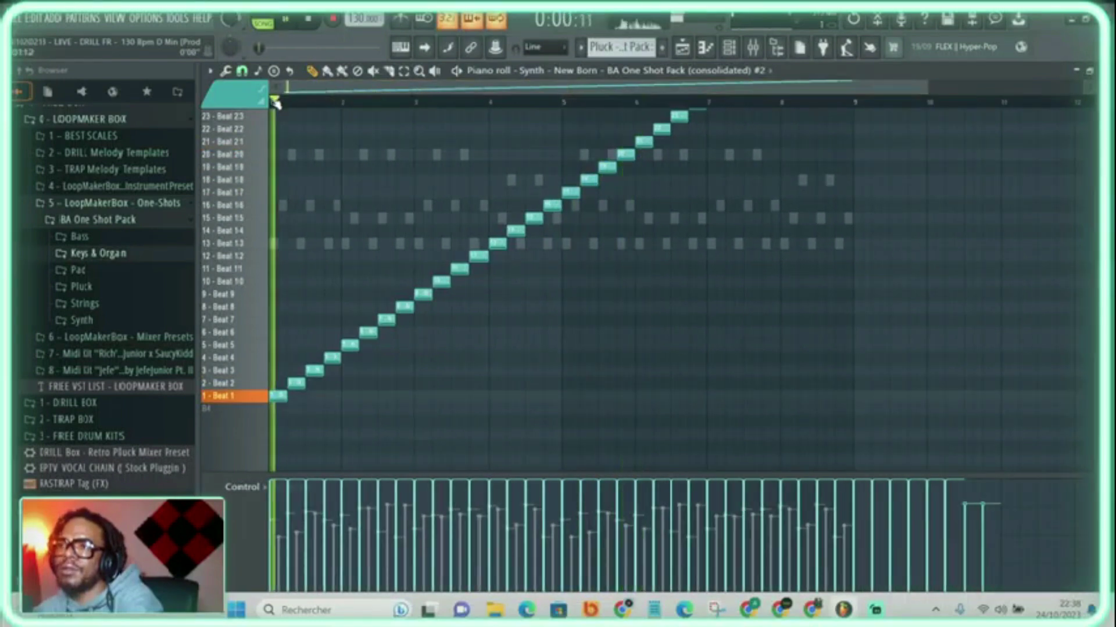
pyautogui.scroll(4, 277, 104)
pyautogui.press('space')
pyautogui.press('space')
pyautogui.press('space')
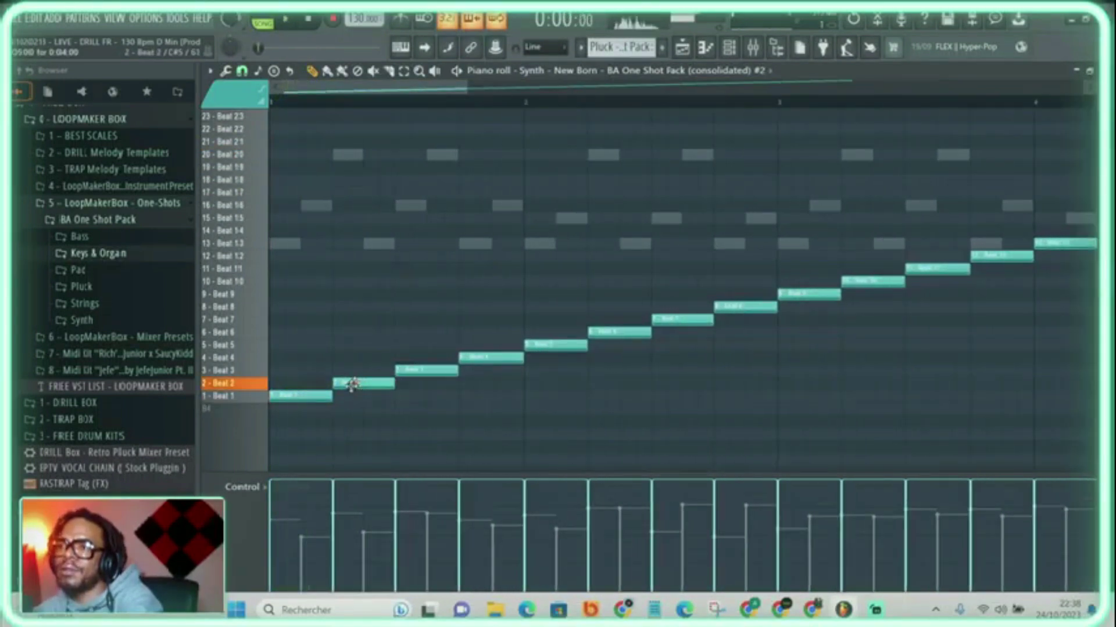
pyautogui.moveTo(416, 367); pyautogui.dragTo(414, 243)
pyautogui.press('space')
pyautogui.moveTo(369, 389); pyautogui.dragTo(354, 194)
pyautogui.press('space')
pyautogui.press('space')
pyautogui.press('space')
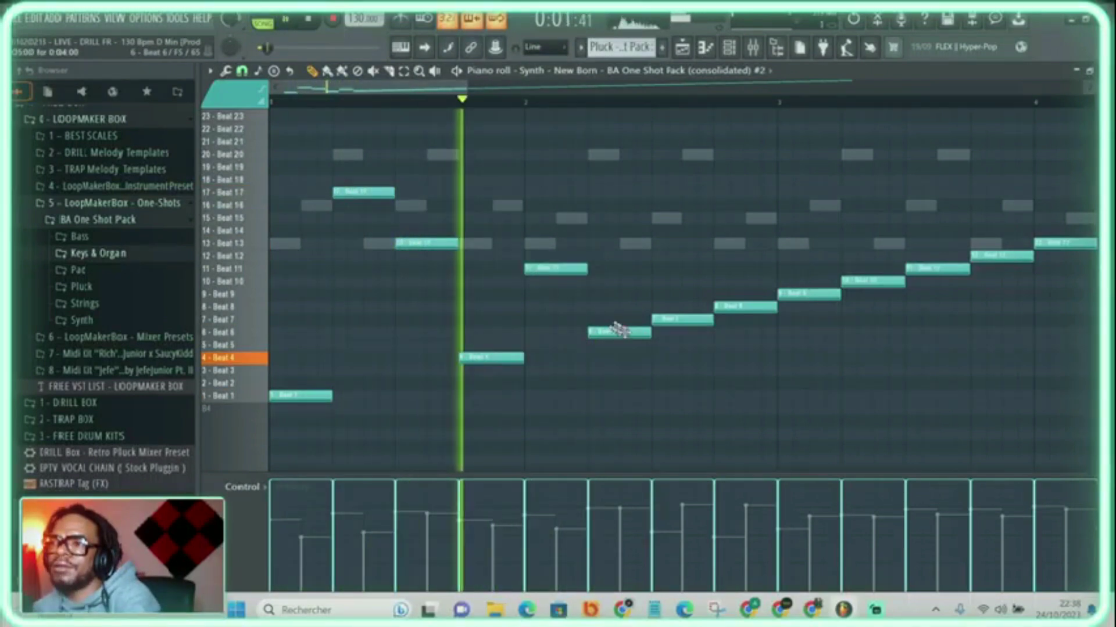
# Lower the last slice note of bar 2 to Beat 7 and play the pattern
pyautogui.press('space')
pyautogui.moveTo(671, 319)
pyautogui.mouseDown()
pyautogui.moveTo(672, 295)
pyautogui.moveTo(687, 317)
pyautogui.mouseUp()
pyautogui.press('space')
pyautogui.press('space')
pyautogui.press('space')
# Copy bar 2's last three slice notes, on Beats 6, 7 and 7, to the start of bar 1 and play it
pyautogui.keyDown('ctrl'); pyautogui.moveTo(797, 319); pyautogui.dragTo(743, 314); pyautogui.keyUp('ctrl')
pyautogui.keyDown('ctrl'); pyautogui.moveTo(677, 335); pyautogui.dragTo(621, 337); pyautogui.keyUp('ctrl')
pyautogui.hotkey('ctrl', 'c')
pyautogui.hotkey('ctrl', 'v')
pyautogui.press('space')
pyautogui.press('space')
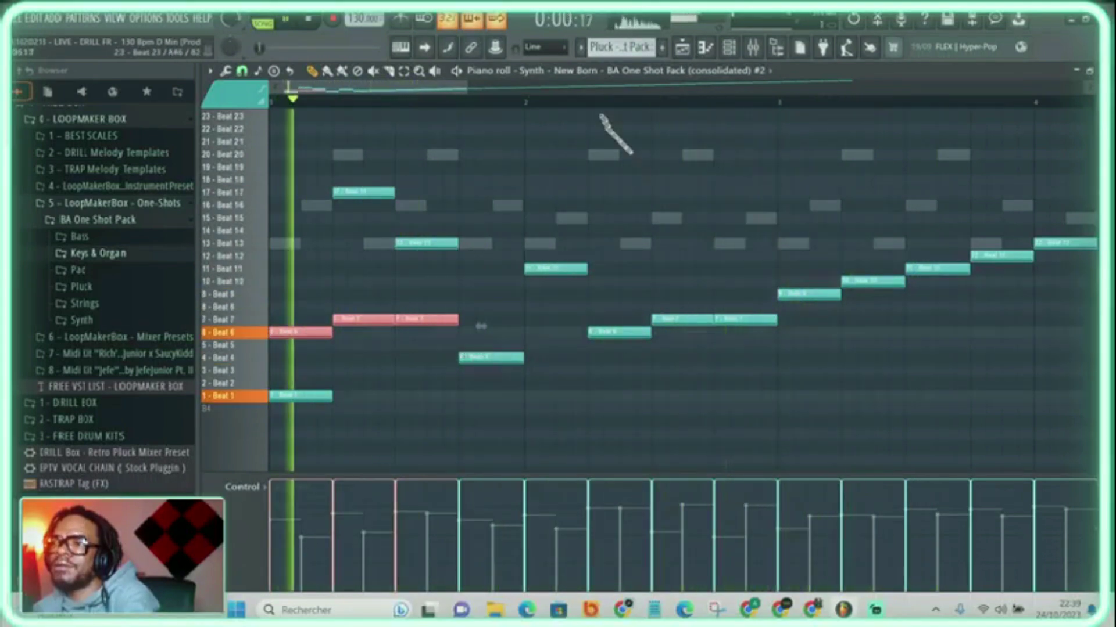
# Copy bar 1's Beat 17 and Beat 13 notes to the same positions in bar 2 and play the result
pyautogui.scroll(-2, 610, 122)
pyautogui.press('space')
pyautogui.keyDown('ctrl'); pyautogui.moveTo(321, 173); pyautogui.dragTo(397, 263); pyautogui.keyUp('ctrl')
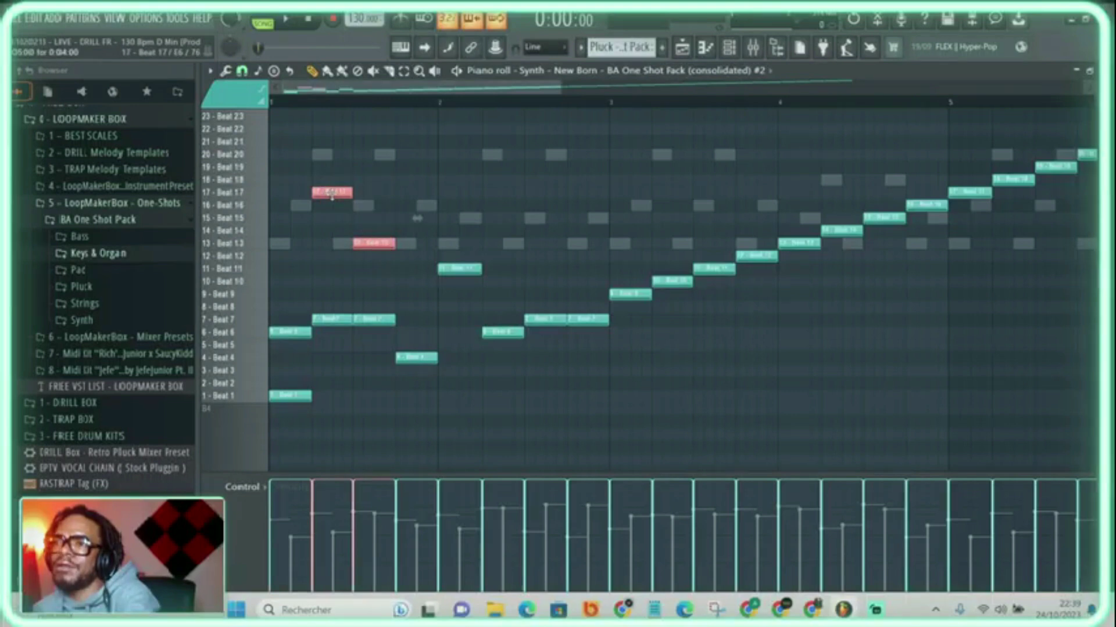
pyautogui.moveTo(469, 204); pyautogui.dragTo(492, 202)
pyautogui.press('space')
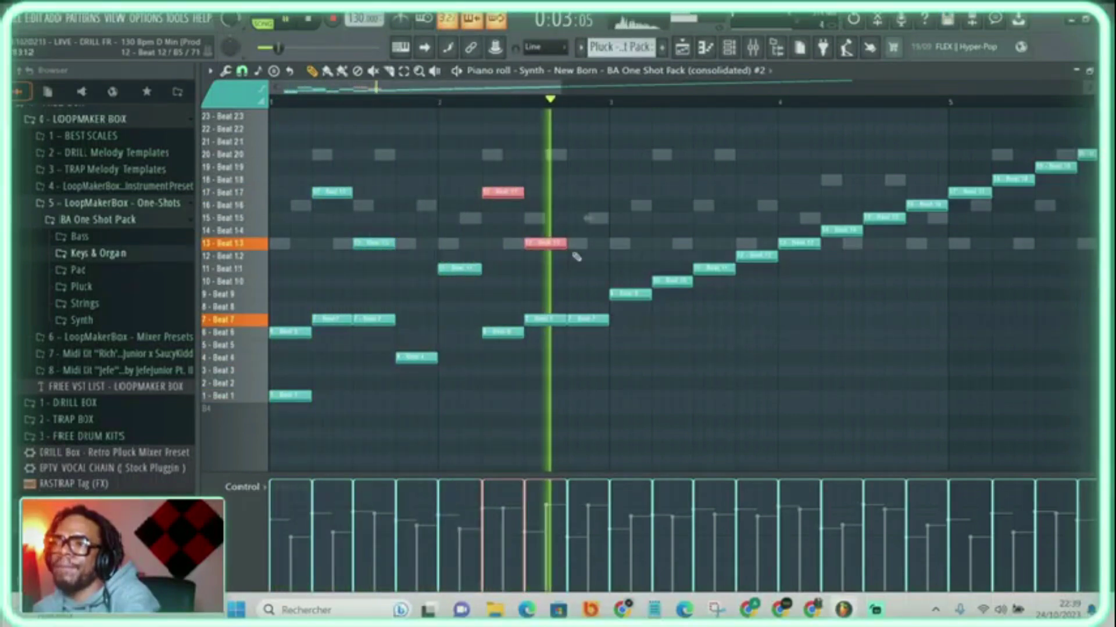
# Move the last slice note of bar 2 down to Beat 2, auditioning the alternatives during playback
pyautogui.press('space')
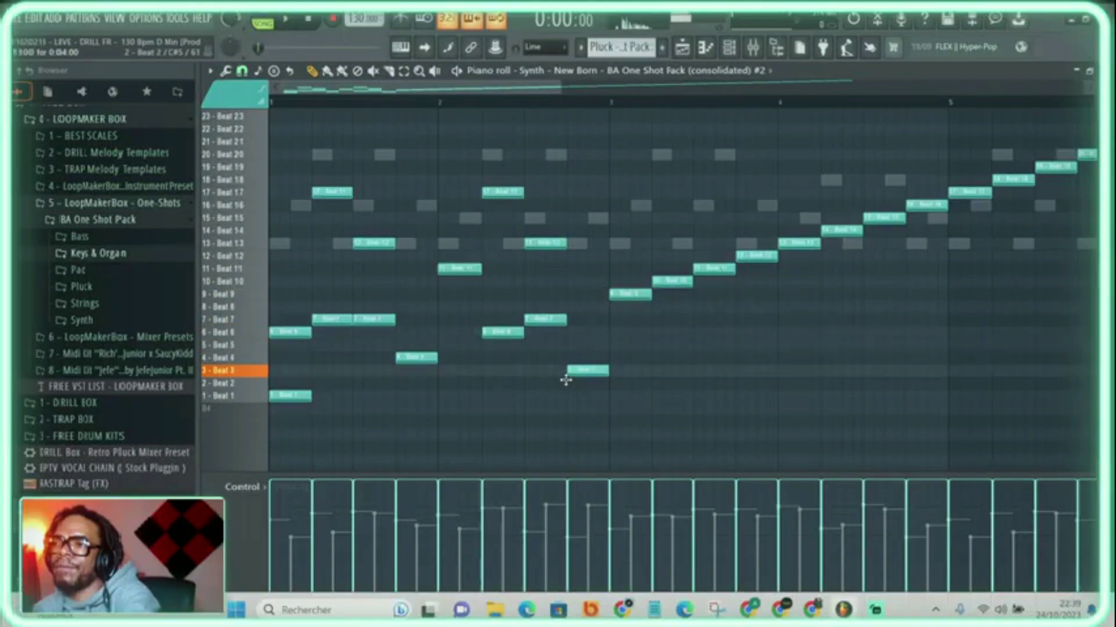
pyautogui.press('space')
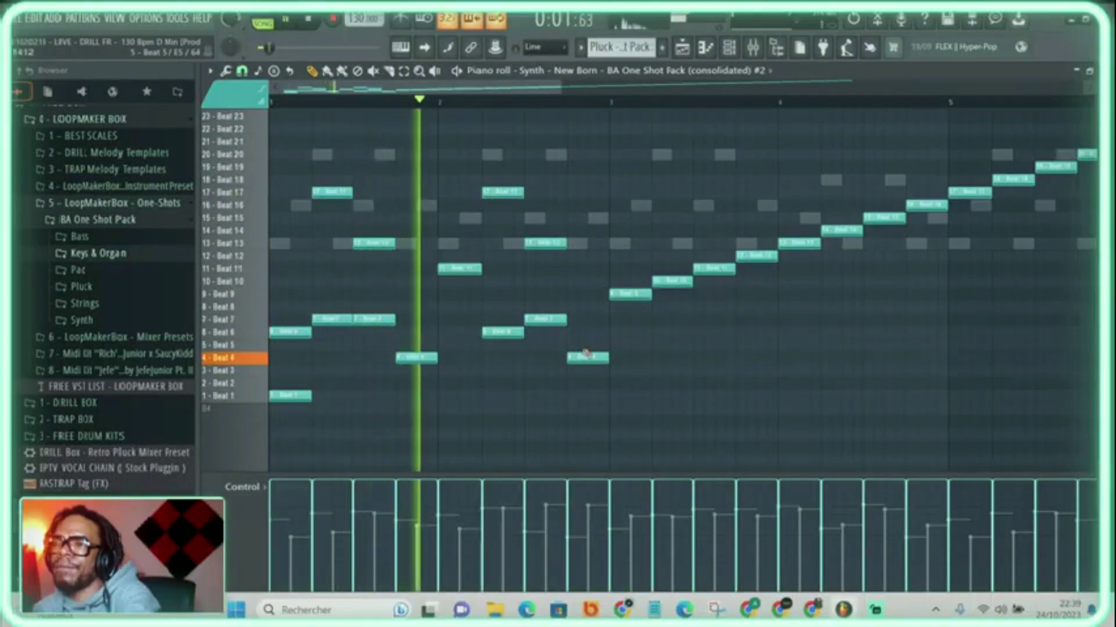
pyautogui.press('space')
pyautogui.press('space')
pyautogui.press('space')
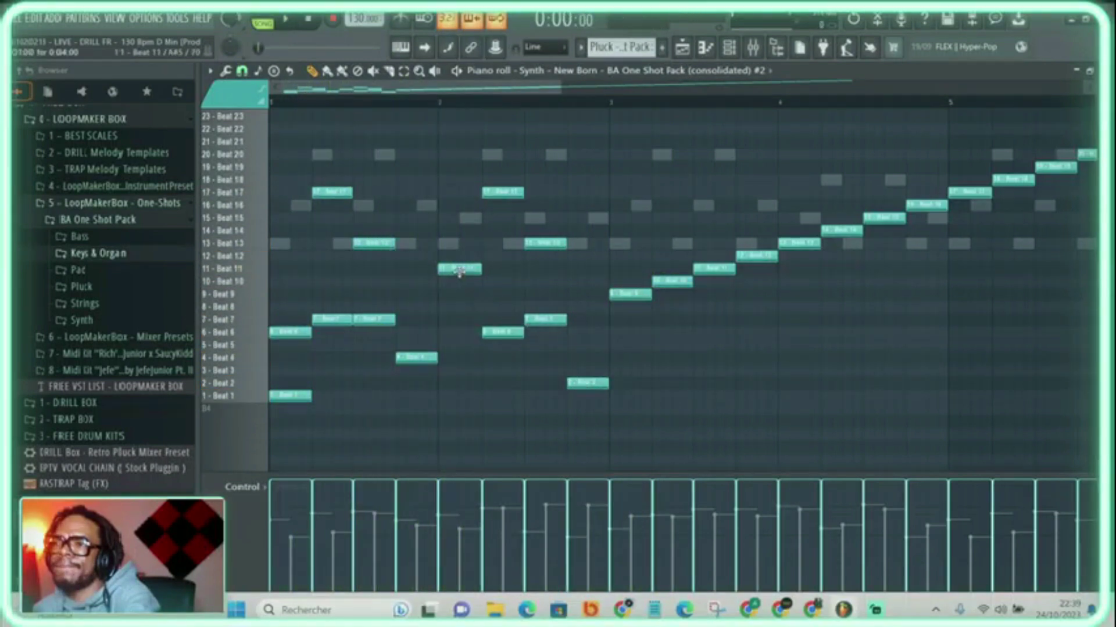
# Add a Beat 1 note at the start of bar 2 and lower the following stacked pair to Beat 5 and Beat 15
pyautogui.moveTo(462, 388); pyautogui.dragTo(451, 401)
pyautogui.press('space')
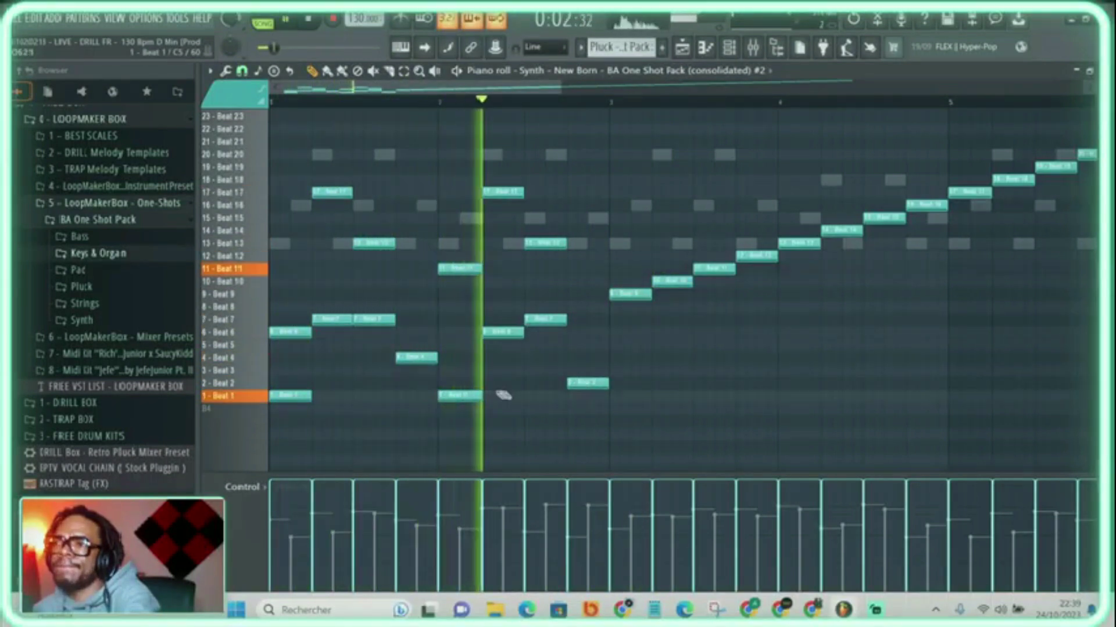
pyautogui.press('space')
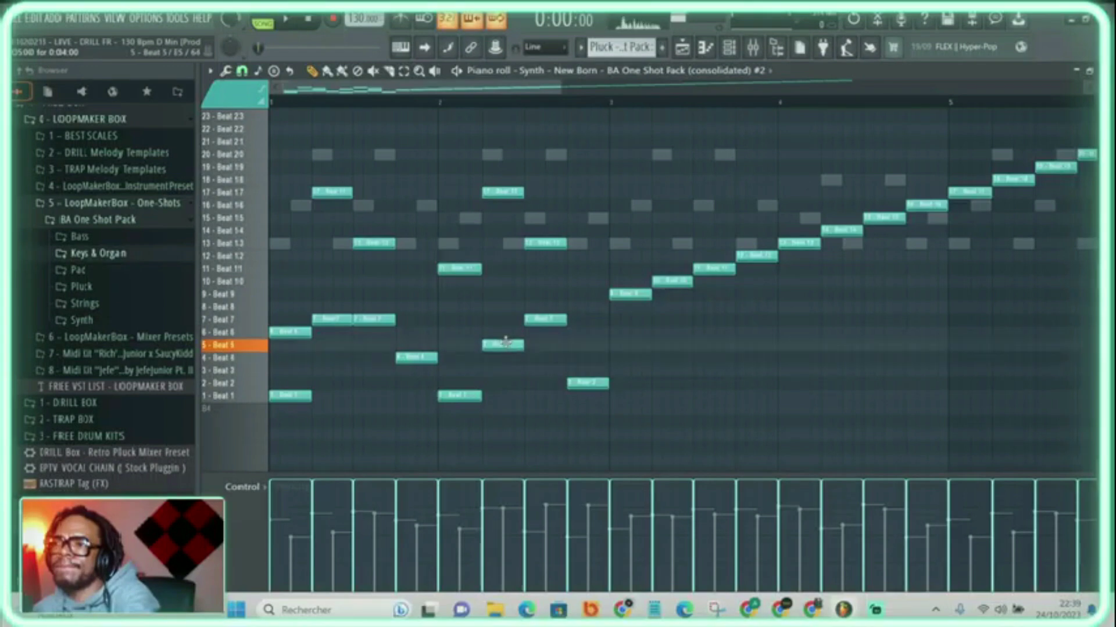
pyautogui.press('space')
pyautogui.moveTo(503, 191); pyautogui.dragTo(503, 217)
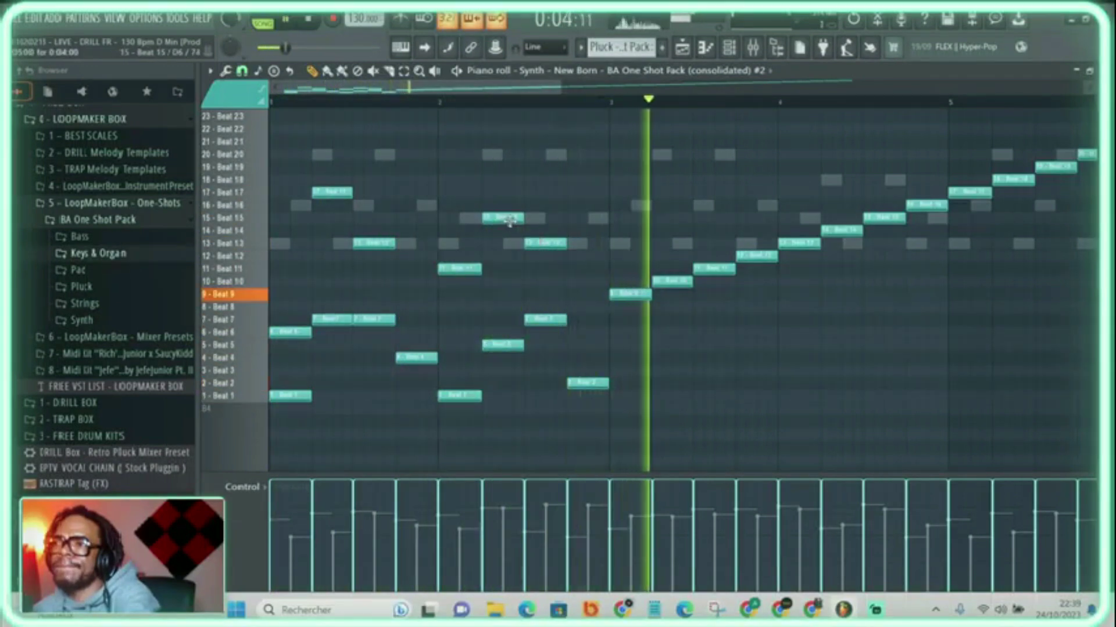
# Replace the remaining slice notes with a repeat of bars 1–2, and duplicate the four-bar pattern into bars 5–8
pyautogui.scroll(-2, 590, 107)
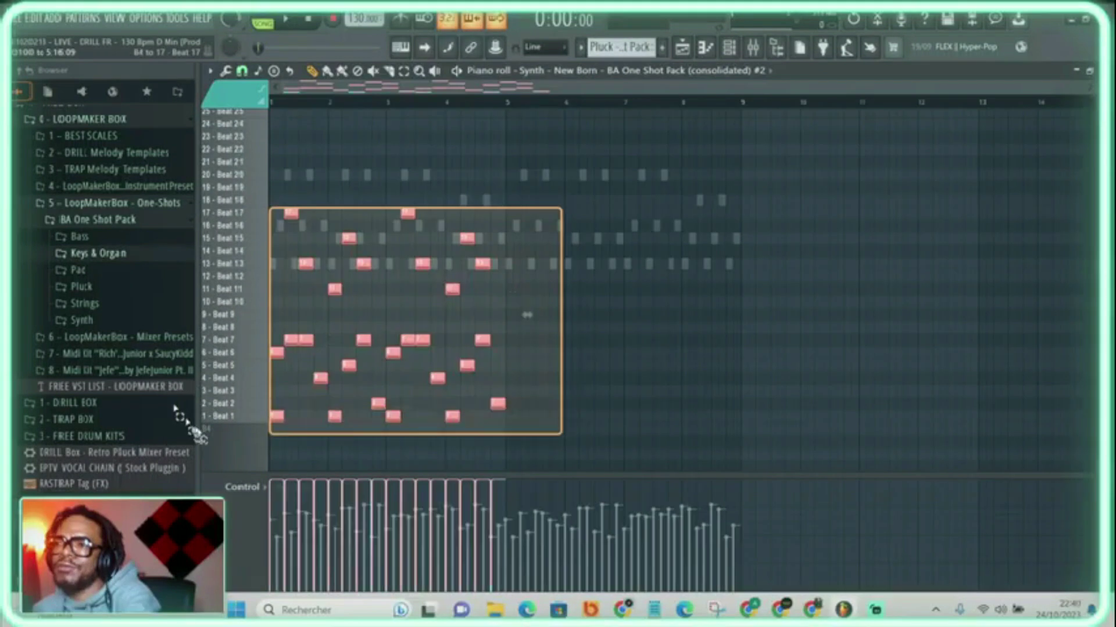
pyautogui.moveTo(194, 430); pyautogui.dragTo(196, 431)
pyautogui.hotkey('ctrl', 'b')
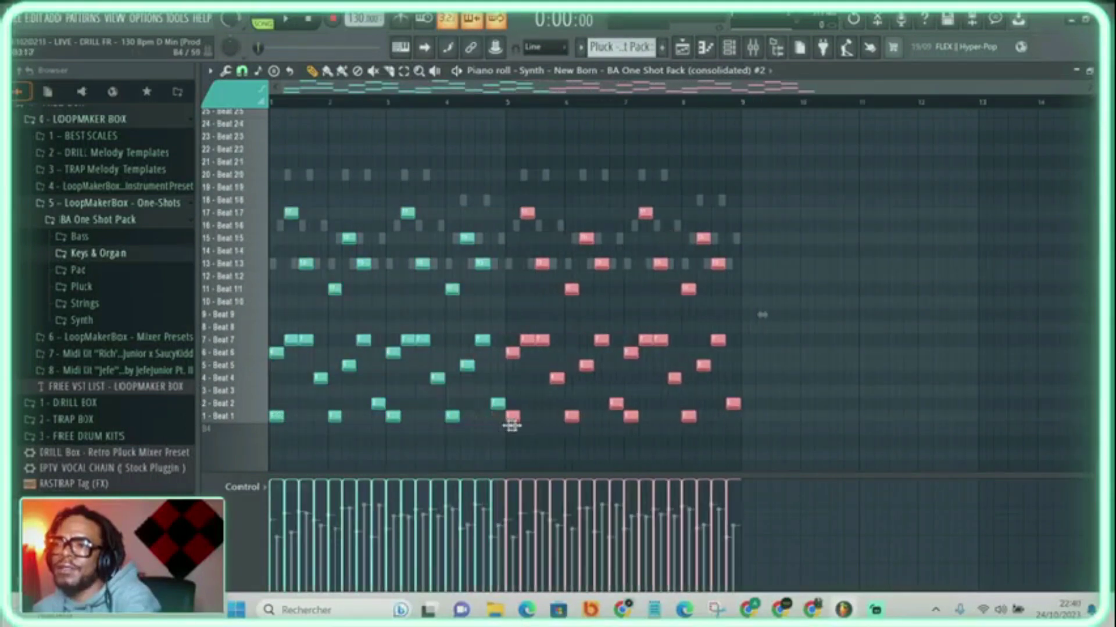
# Randomize the levels of all slice notes with the piano roll randomizer and accept the result
pyautogui.hotkey('ctrl', 'a')
pyautogui.scroll(-6, 598, 327)
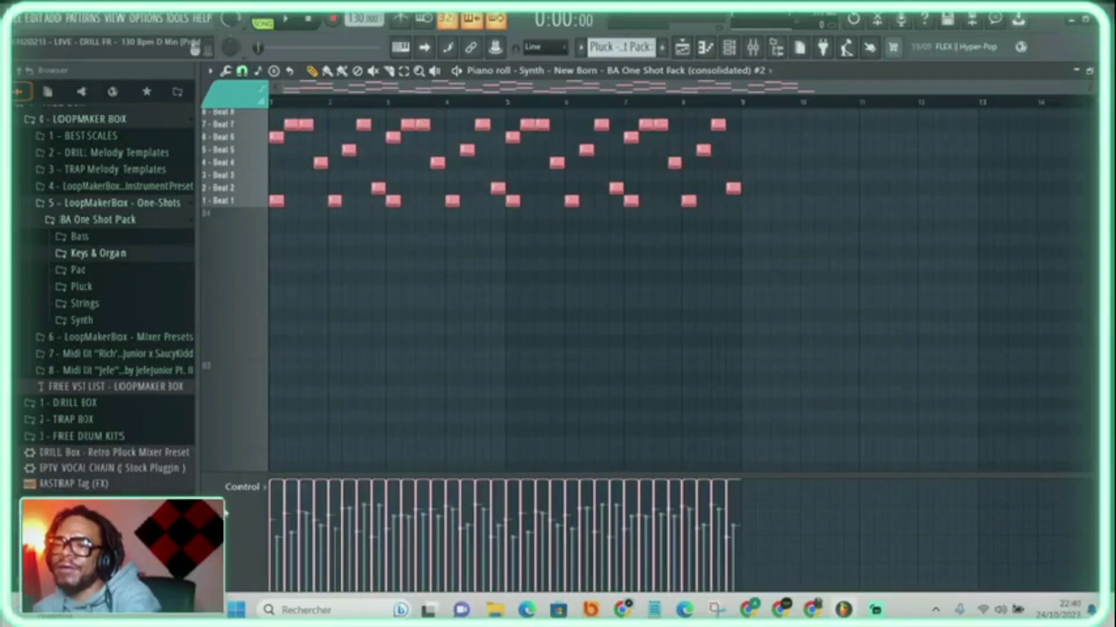
pyautogui.hotkey('alt', 'r')
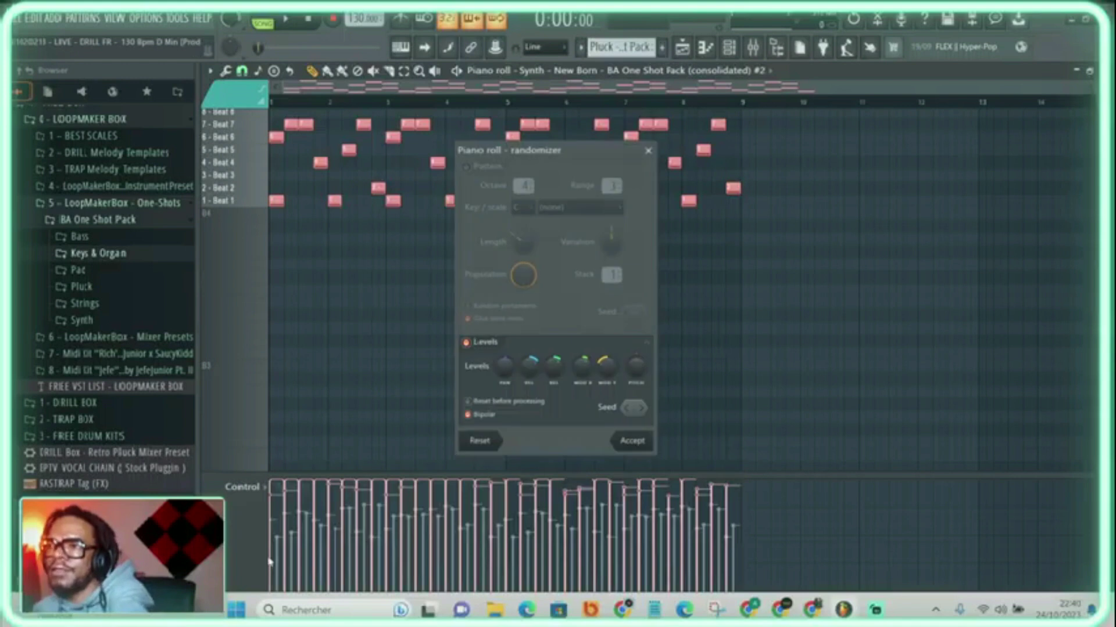
pyautogui.click(633, 440)
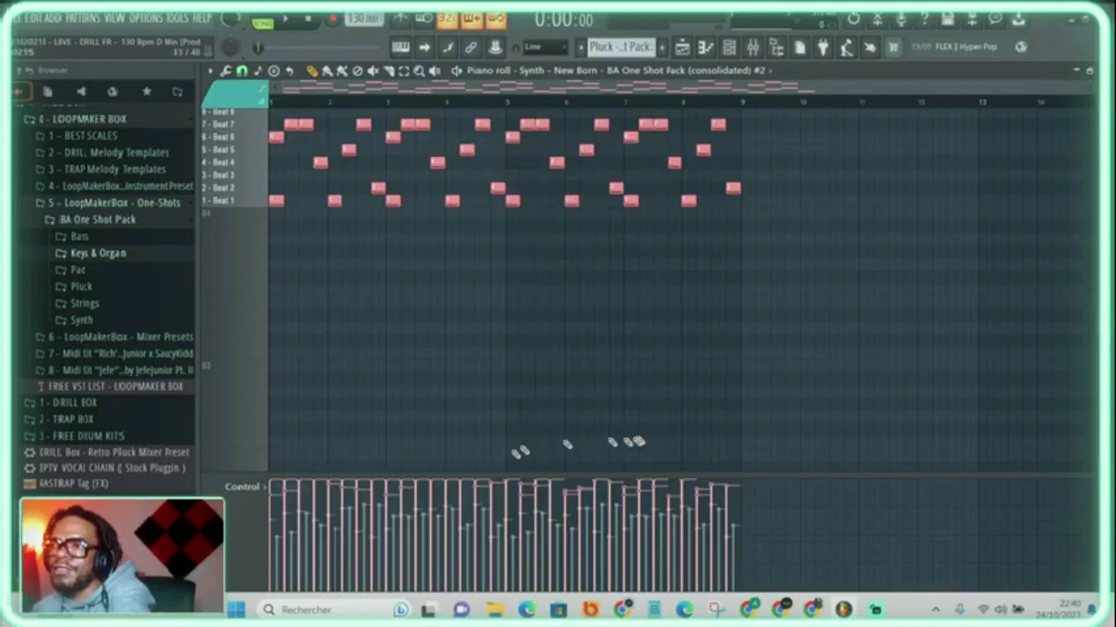
# Play the pattern and reapply the randomizer to all slice notes with a stronger velocity variation
pyautogui.scroll(5, 491, 461)
pyautogui.press('space')
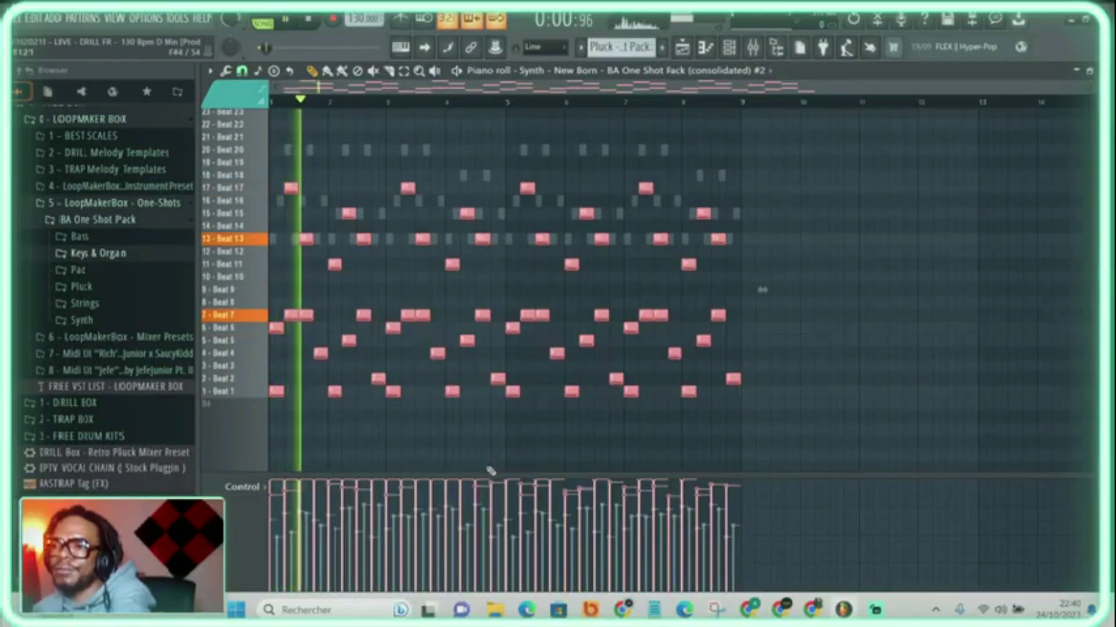
pyautogui.hotkey('alt', 'r')
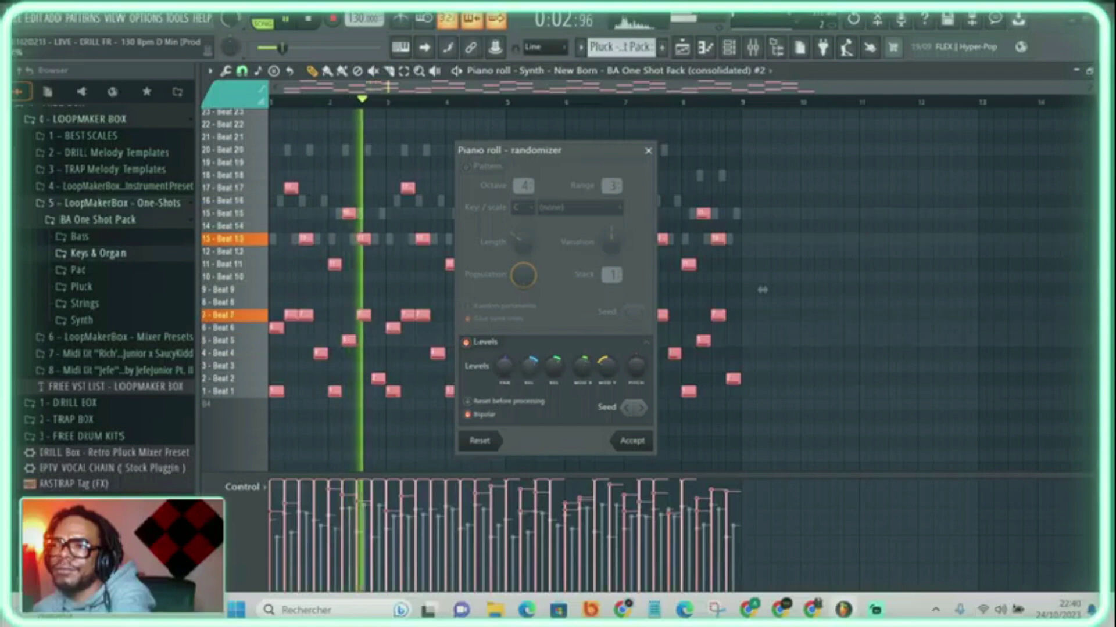
pyautogui.moveTo(530, 368); pyautogui.dragTo(529, 348)
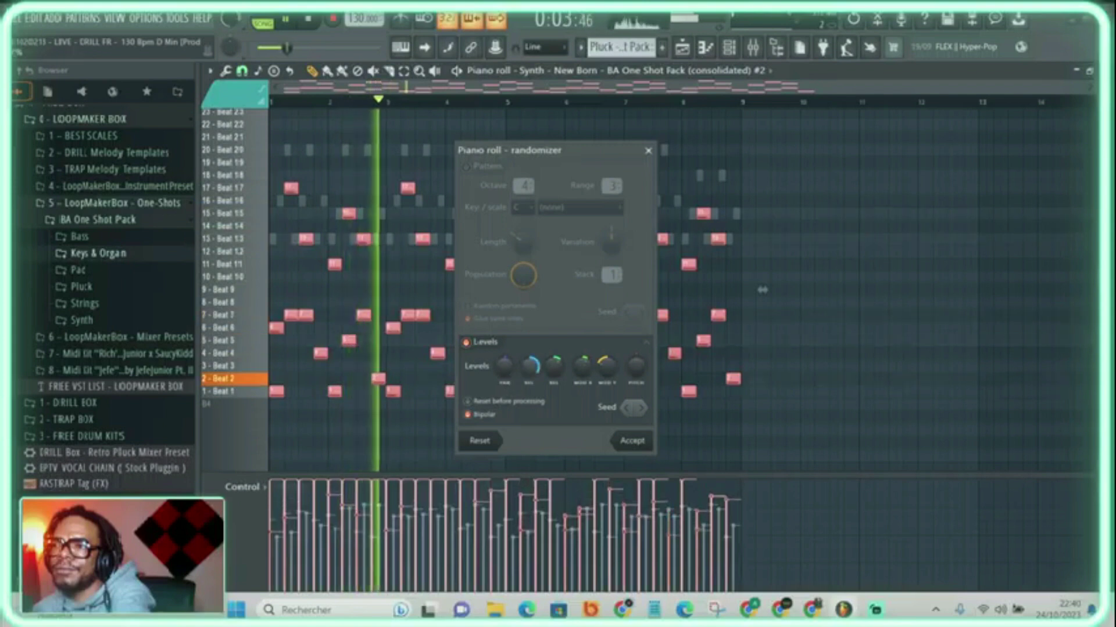
pyautogui.click(639, 442)
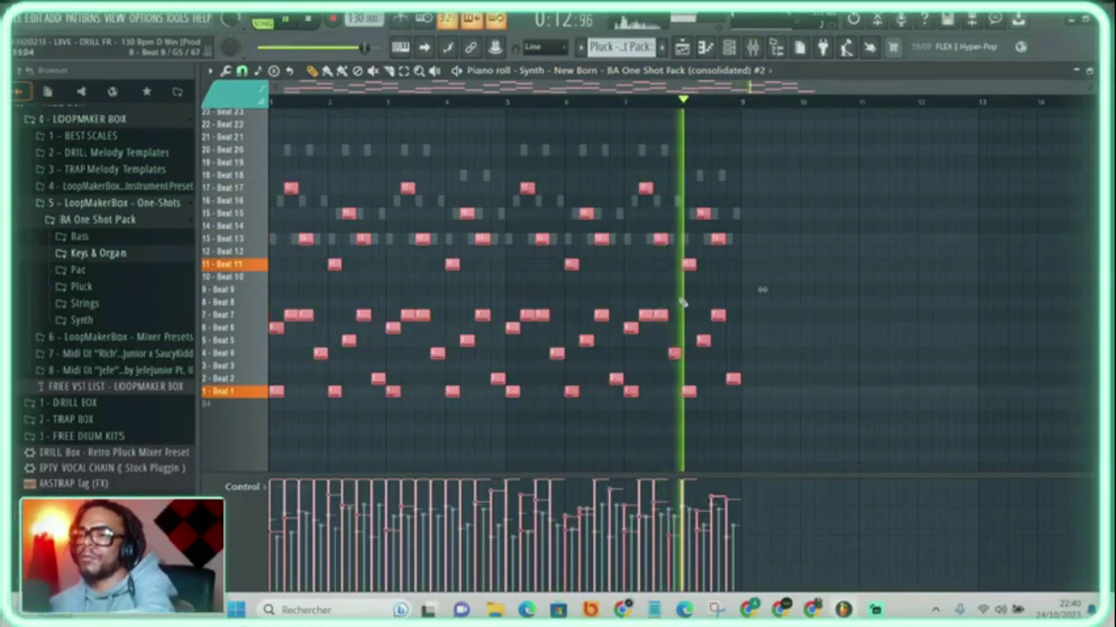
# Try the Baby Belle pluck notes one octave lower in their piano roll and return them to the original octave
pyautogui.hotkey('alt', 'r')
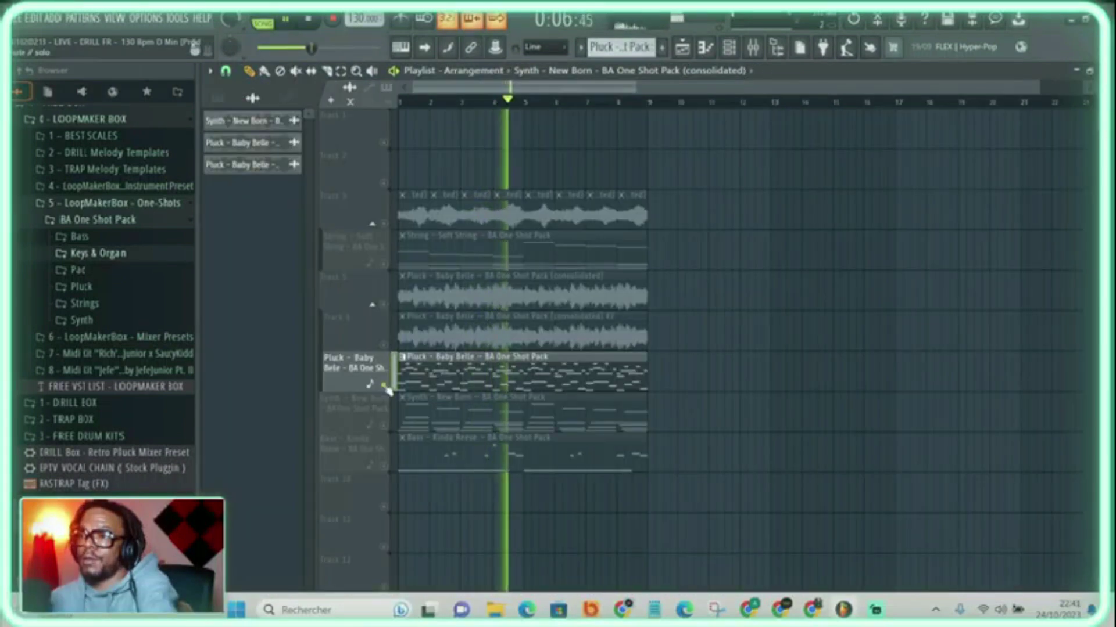
pyautogui.click(735, 46)
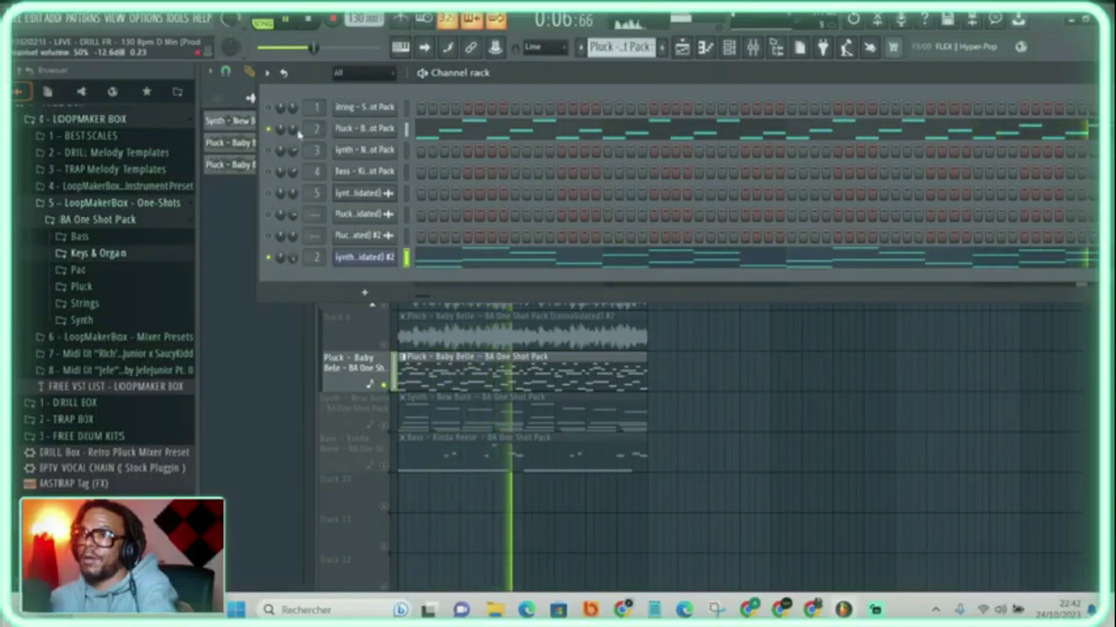
pyautogui.click(436, 132)
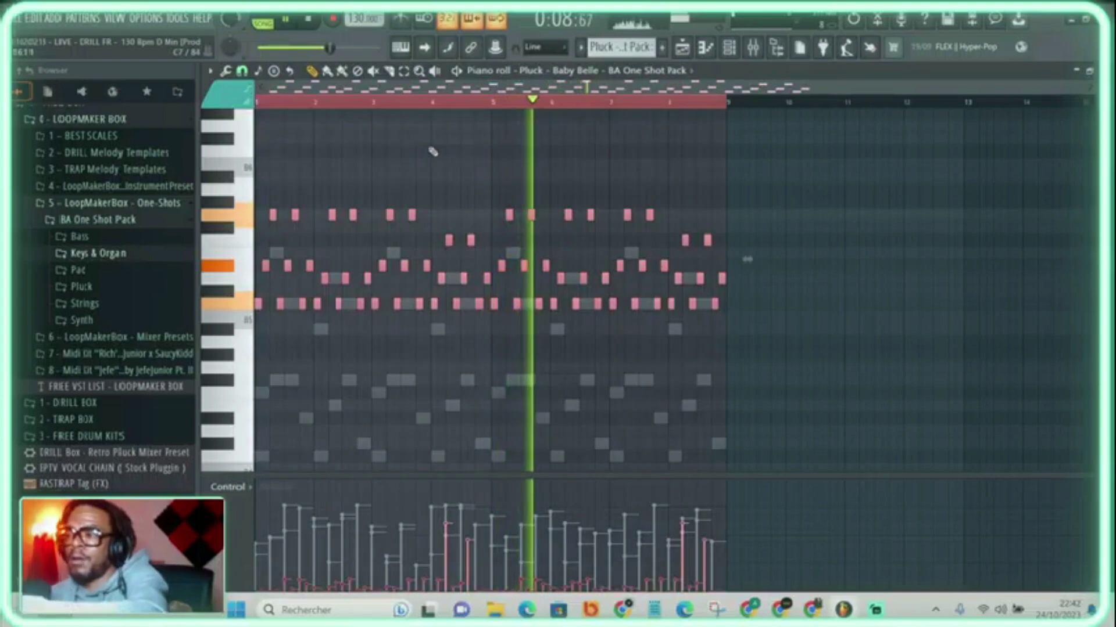
pyautogui.hotkey('ctrl', 'Down')
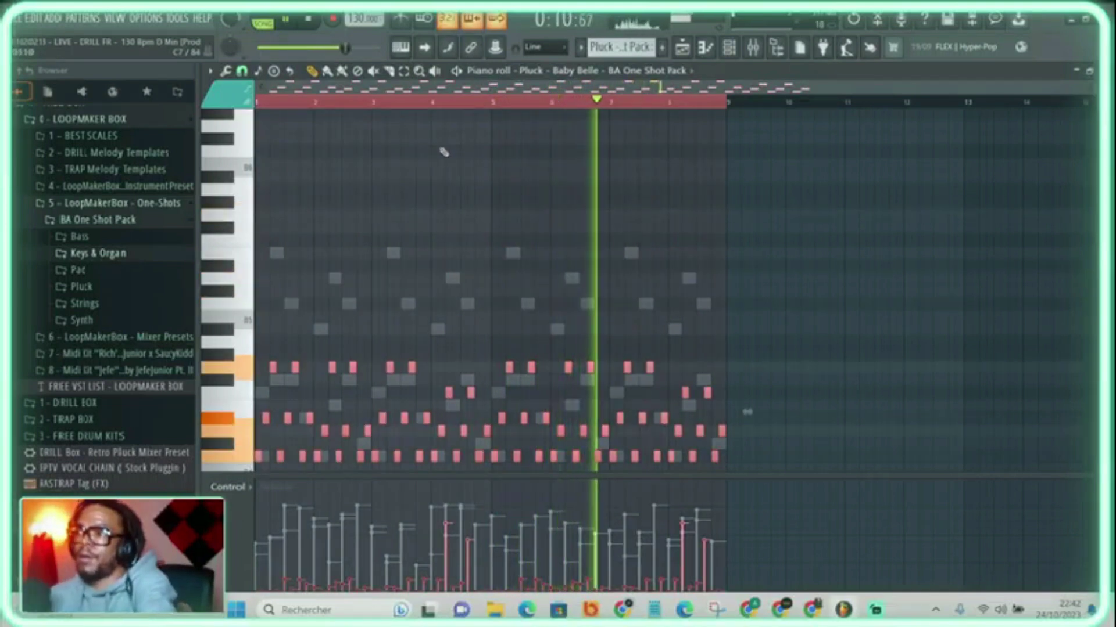
pyautogui.hotkey('ctrl', 'Up')
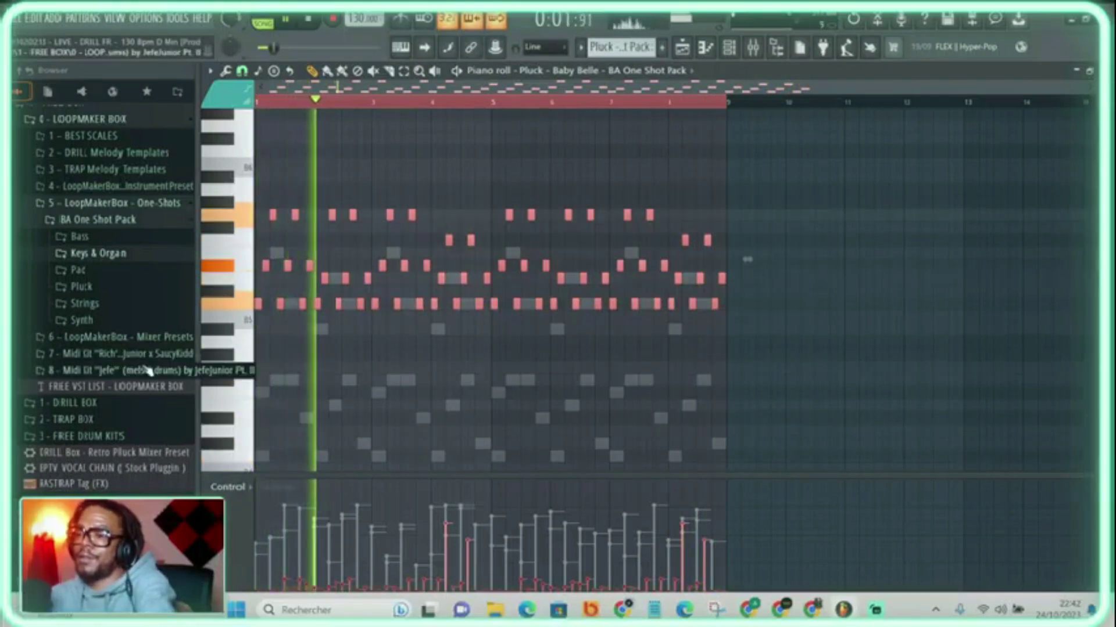
# Inspect the Track 3 synth audio clip's time-stretching and precomputed-effects settings, and stop playback
pyautogui.press('F5')
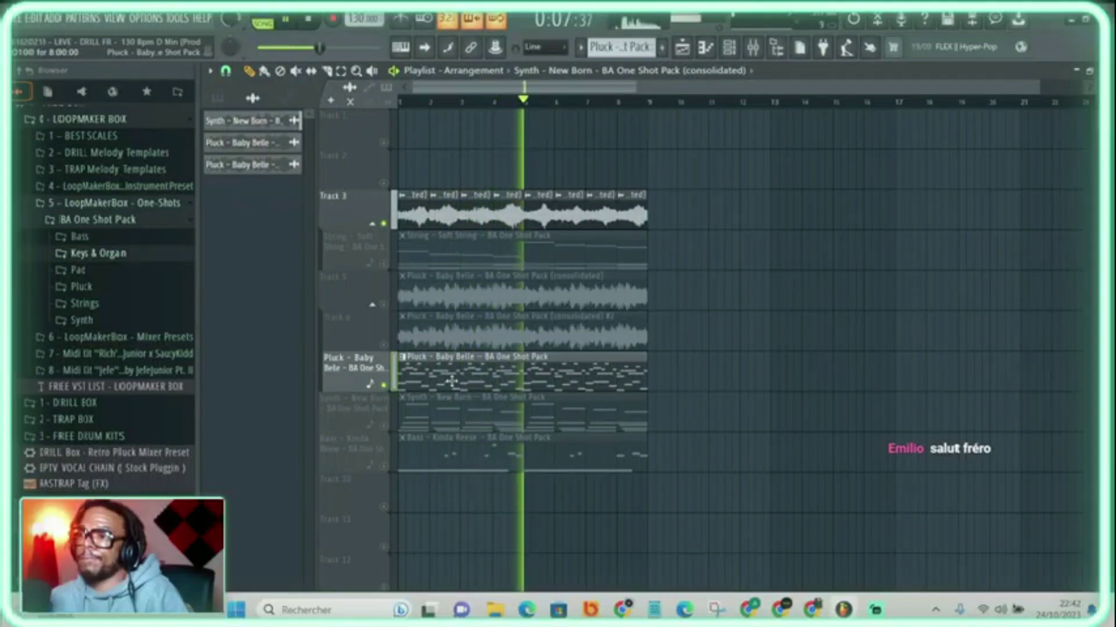
pyautogui.doubleClick(410, 212)
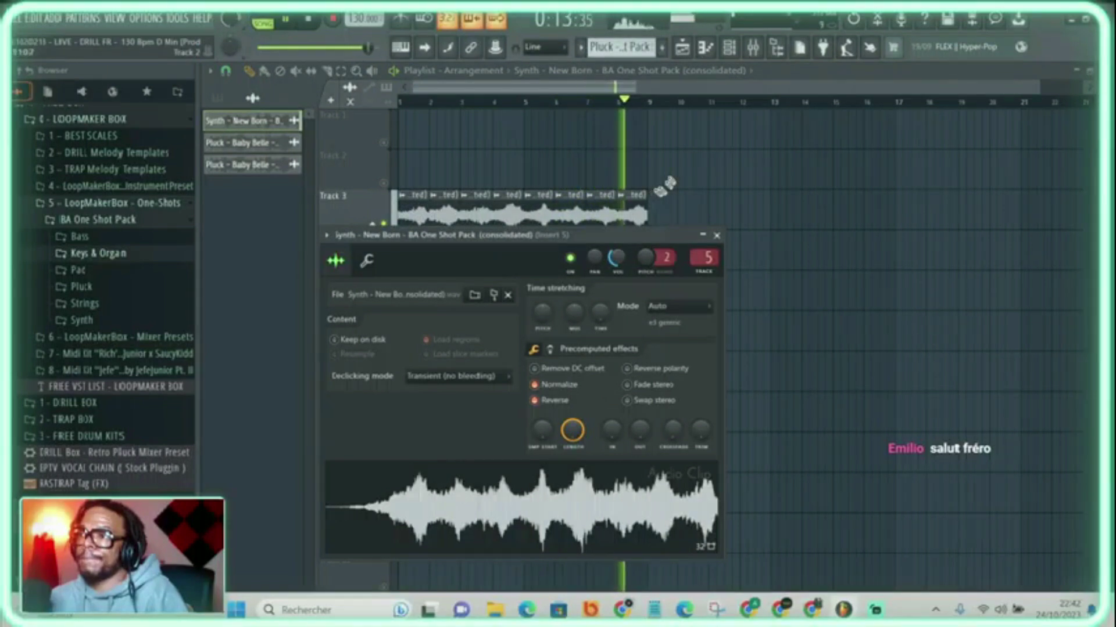
pyautogui.press('Escape')
pyautogui.press('space')
# Put the sliced melody on Track 1 as a SLICER MELO pattern and remove the consolidated pluck clips from Tracks 5 and 6
pyautogui.click(562, 370)
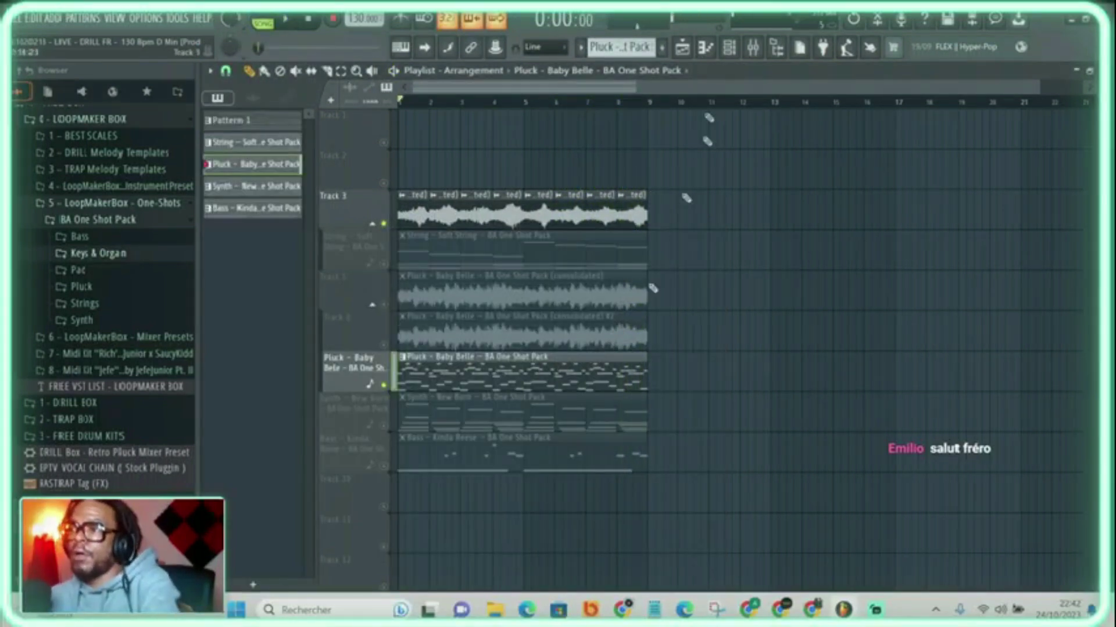
pyautogui.click(728, 53)
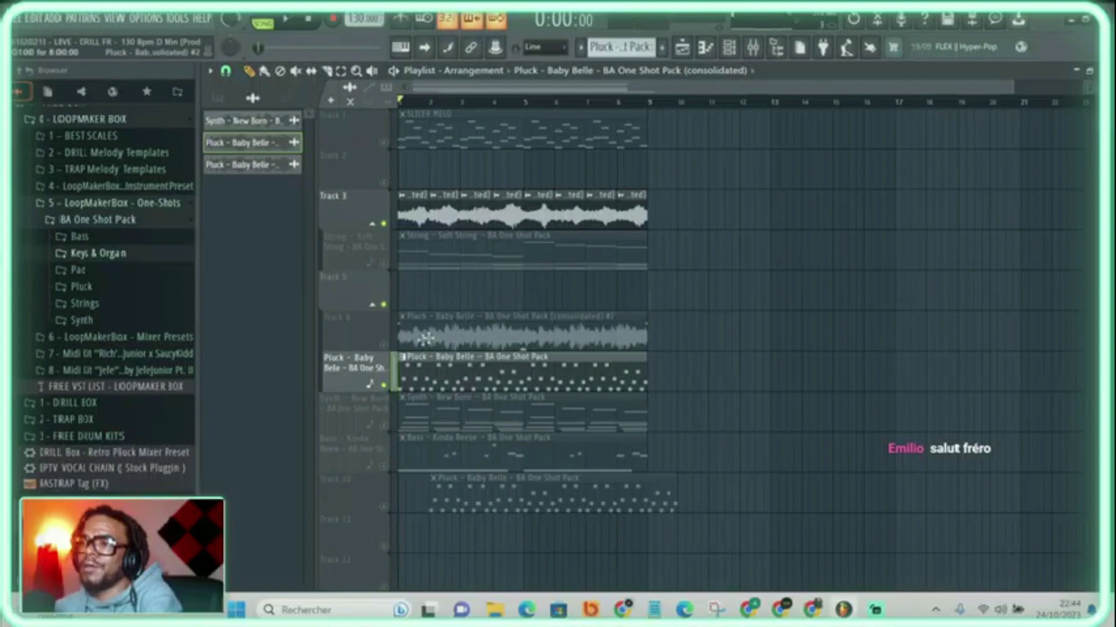
pyautogui.moveTo(426, 339); pyautogui.dragTo(422, 298)
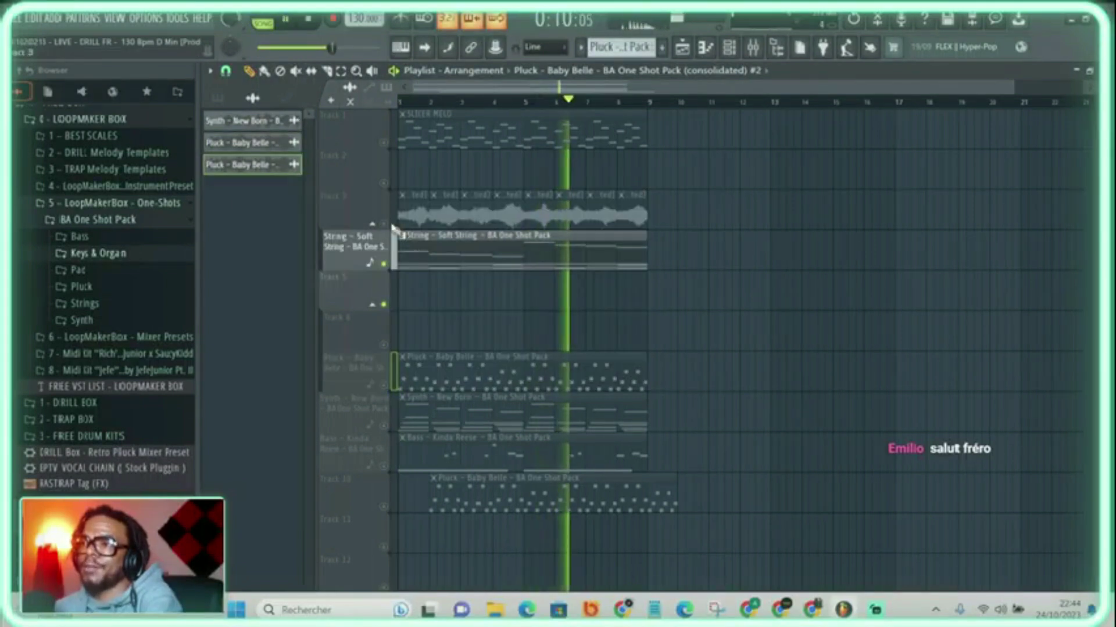
# Move the pluck pattern to Track 2 and unmute Tracks 1, 2 and 3 for playback together with the string
pyautogui.click(383, 143)
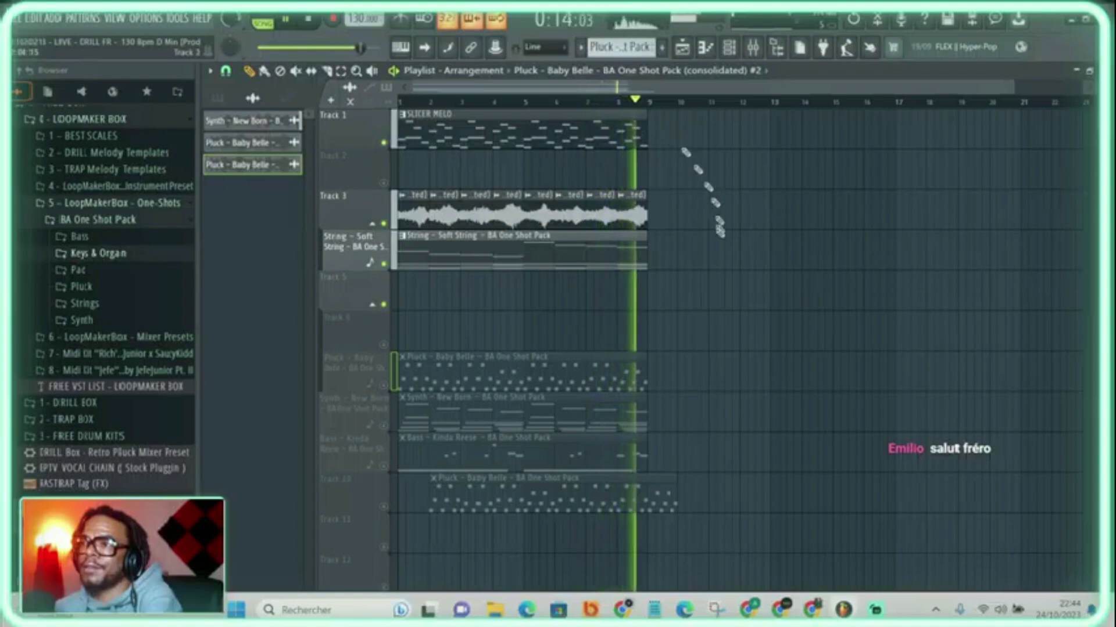
pyautogui.click(384, 385)
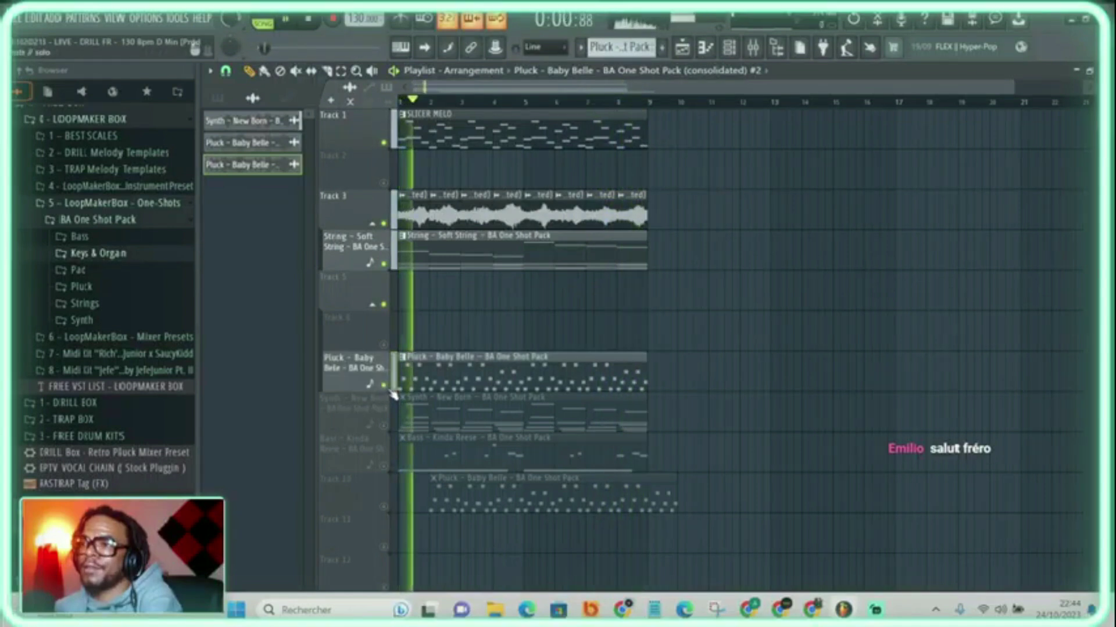
pyautogui.moveTo(432, 379); pyautogui.dragTo(433, 174)
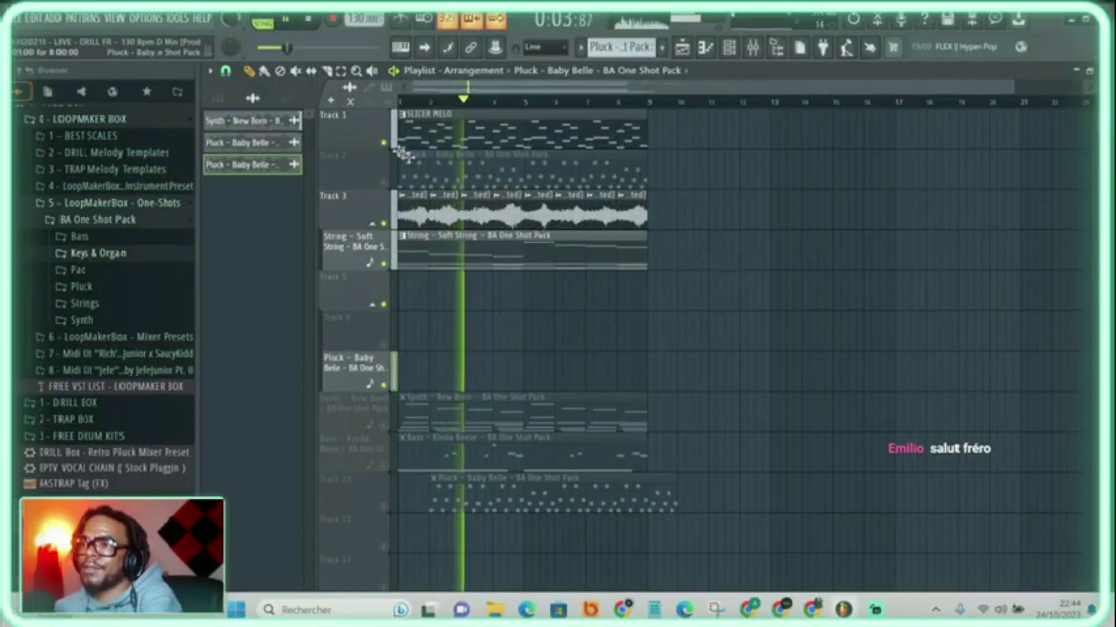
pyautogui.click(383, 187)
pyautogui.press('space')
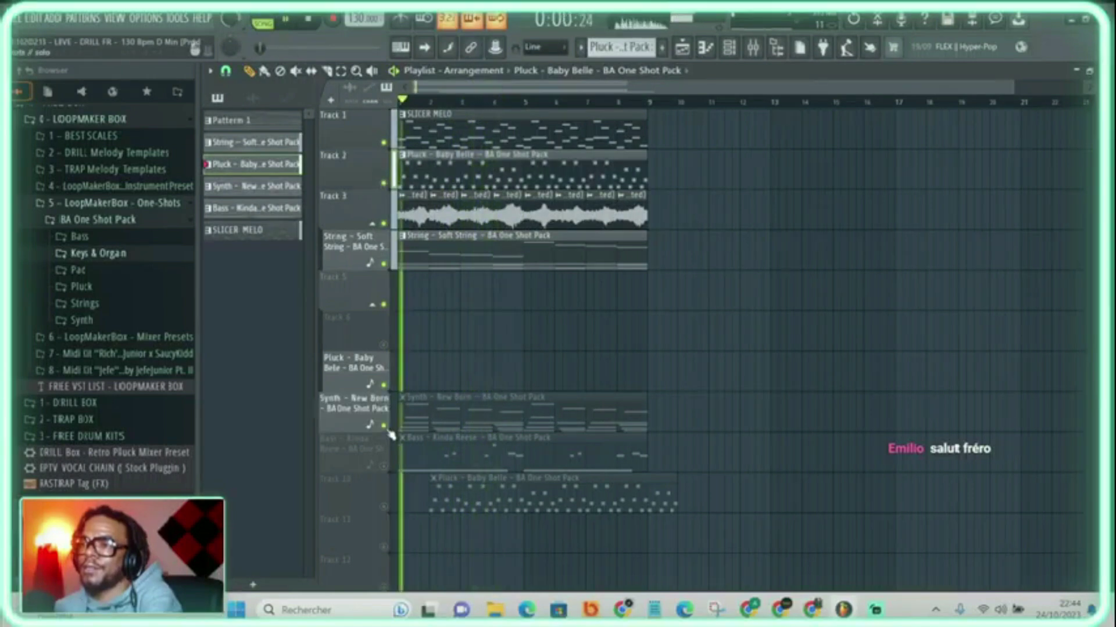
# Move the Synth New Born pattern to Track 5 and play it with the Track 3 audio and the string
pyautogui.rightClick(384, 427)
pyautogui.moveTo(420, 418); pyautogui.dragTo(413, 283)
pyautogui.click(383, 305)
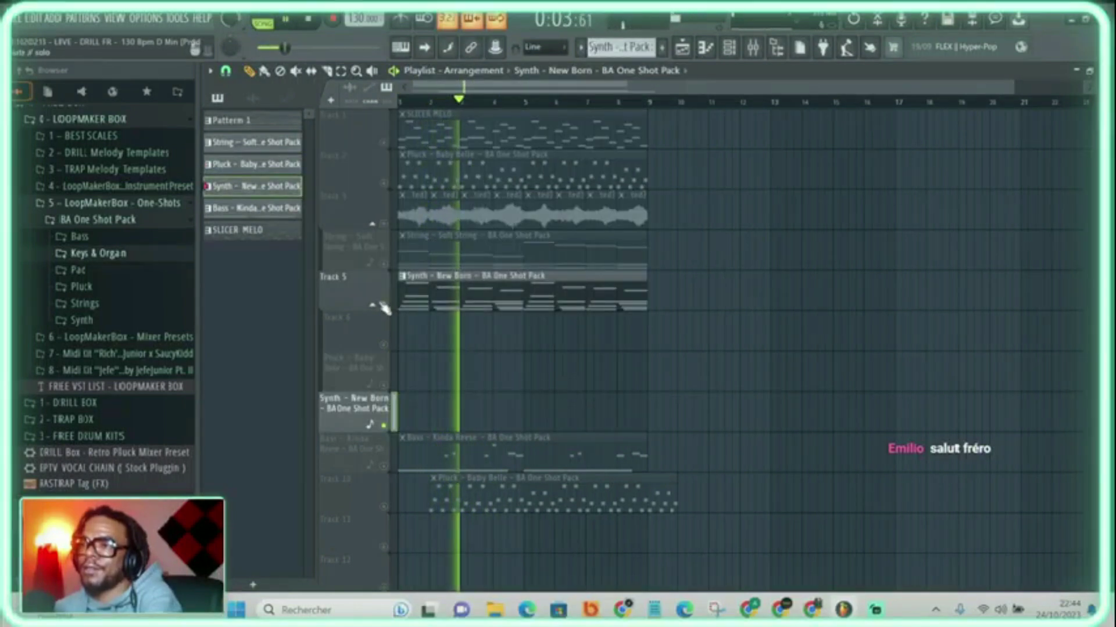
pyautogui.click(374, 225)
pyautogui.click(374, 224)
pyautogui.click(374, 224)
pyautogui.click(373, 223)
pyautogui.click(384, 224)
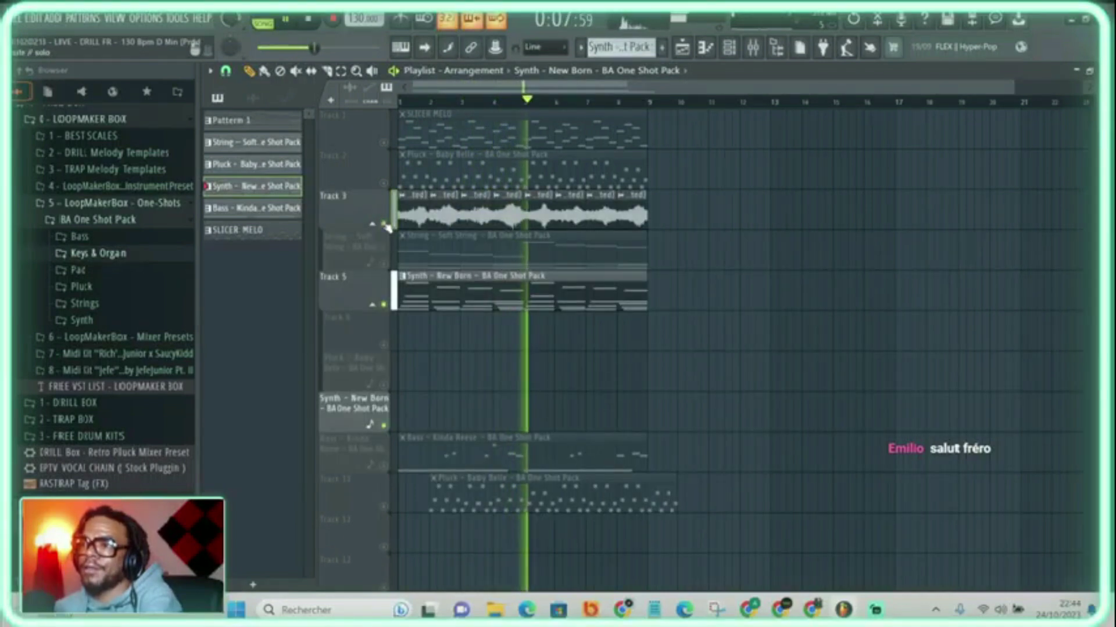
pyautogui.click(383, 264)
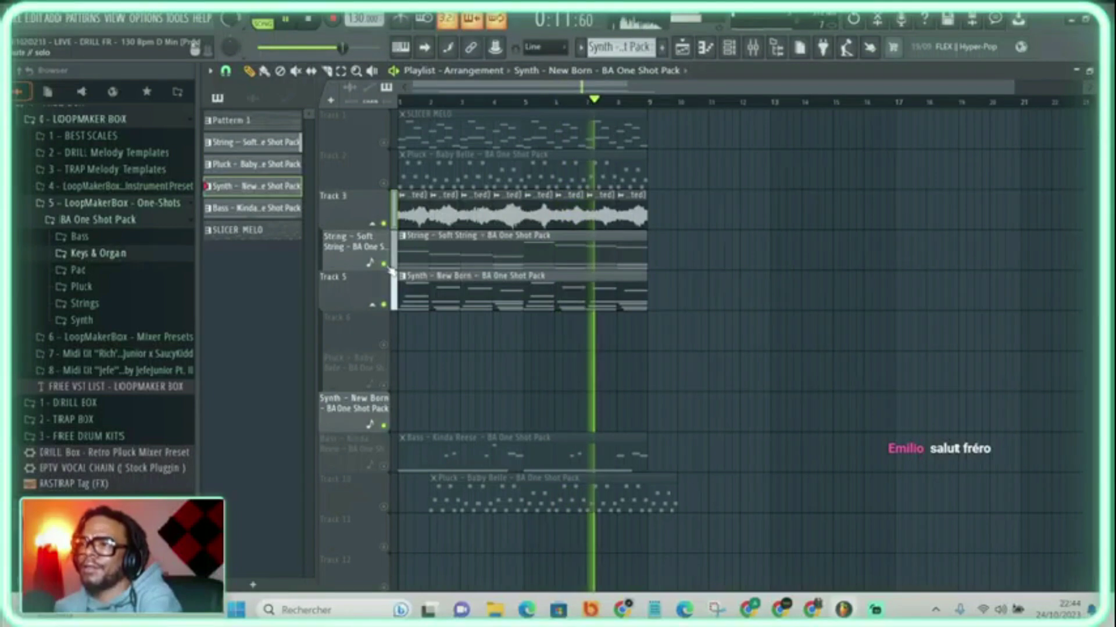
# Move the Kinda Reese bass pattern to Track 6 and delete the spare pluck pattern from Track 10
pyautogui.press('space')
pyautogui.click(384, 467)
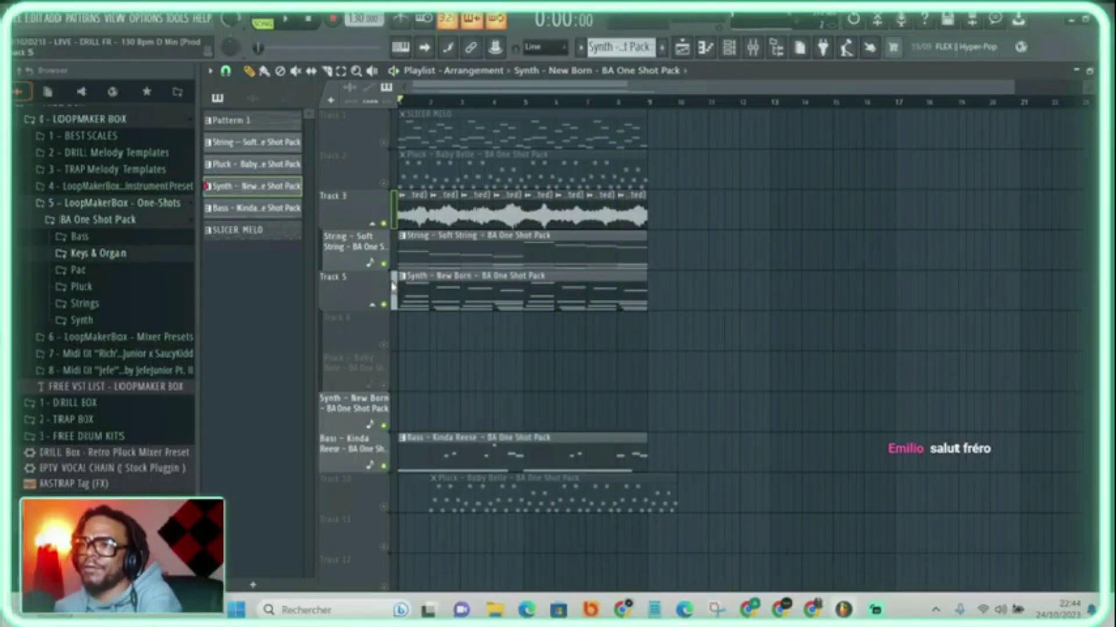
pyautogui.click(384, 264)
pyautogui.click(383, 304)
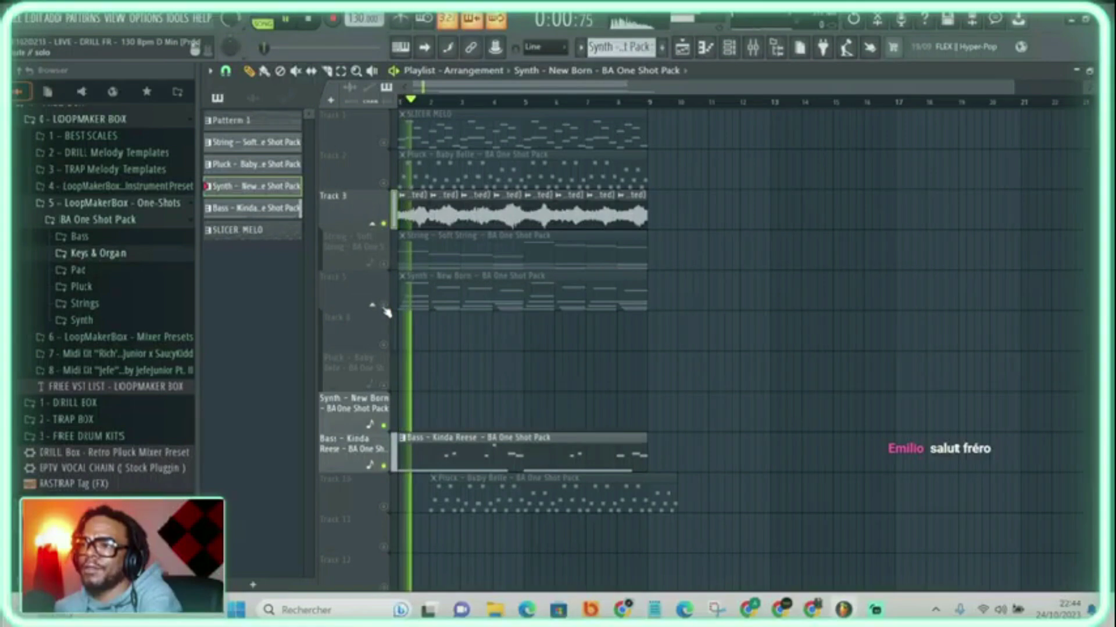
pyautogui.click(383, 507)
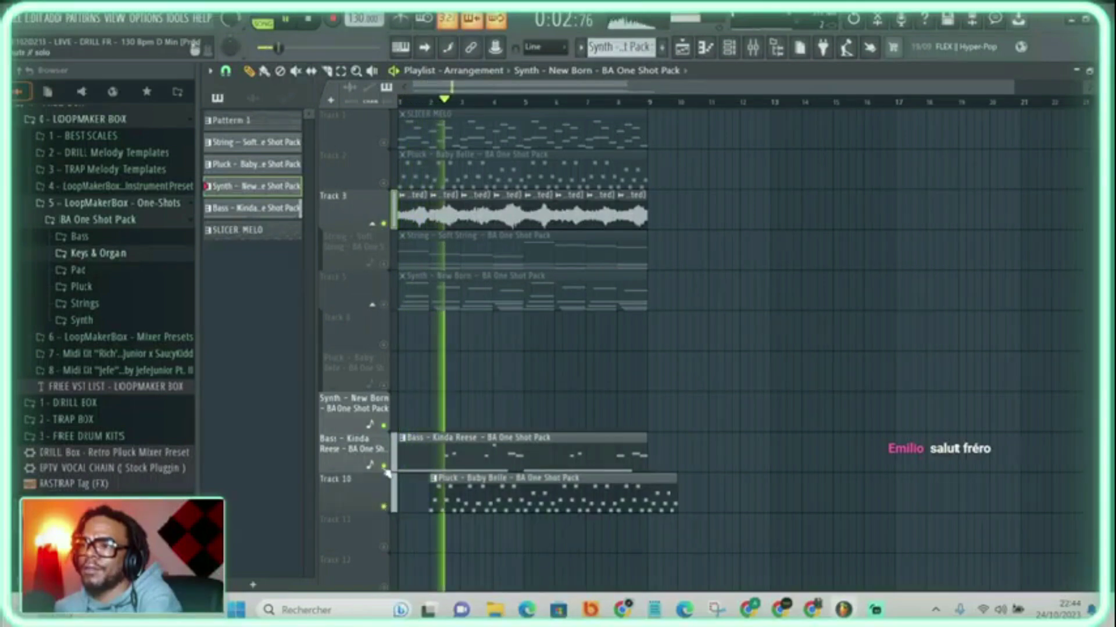
pyautogui.rightClick(475, 501)
pyautogui.moveTo(451, 442); pyautogui.dragTo(390, 266)
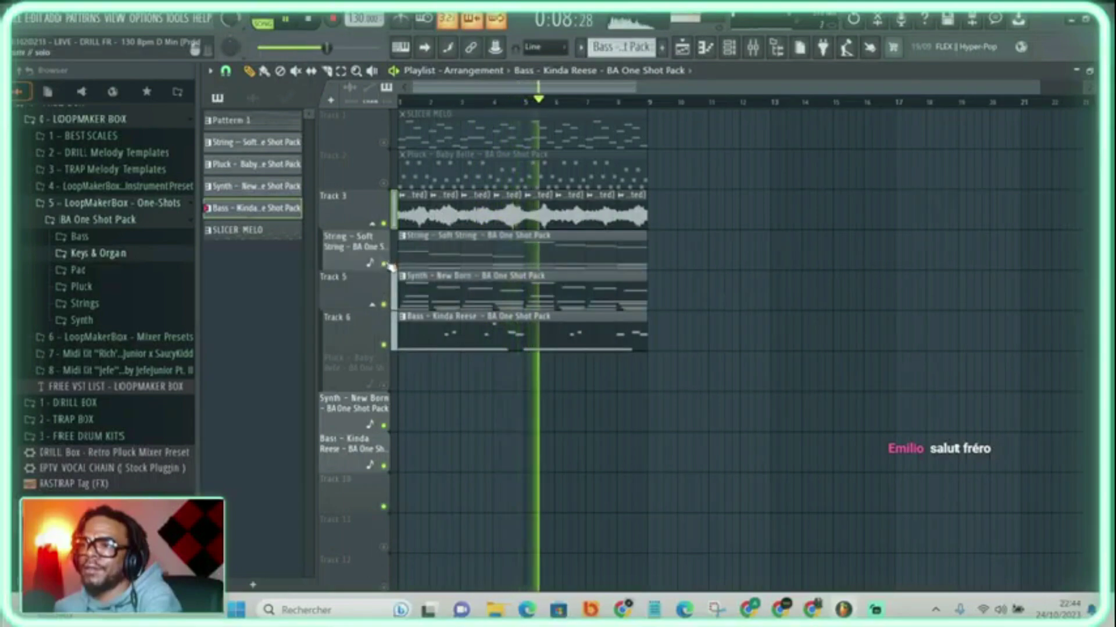
# Unmute Tracks 1 and 2 for playback with the other layers, and select the clips on Tracks 1 to 5
pyautogui.click(384, 224)
pyautogui.click(384, 184)
pyautogui.click(385, 224)
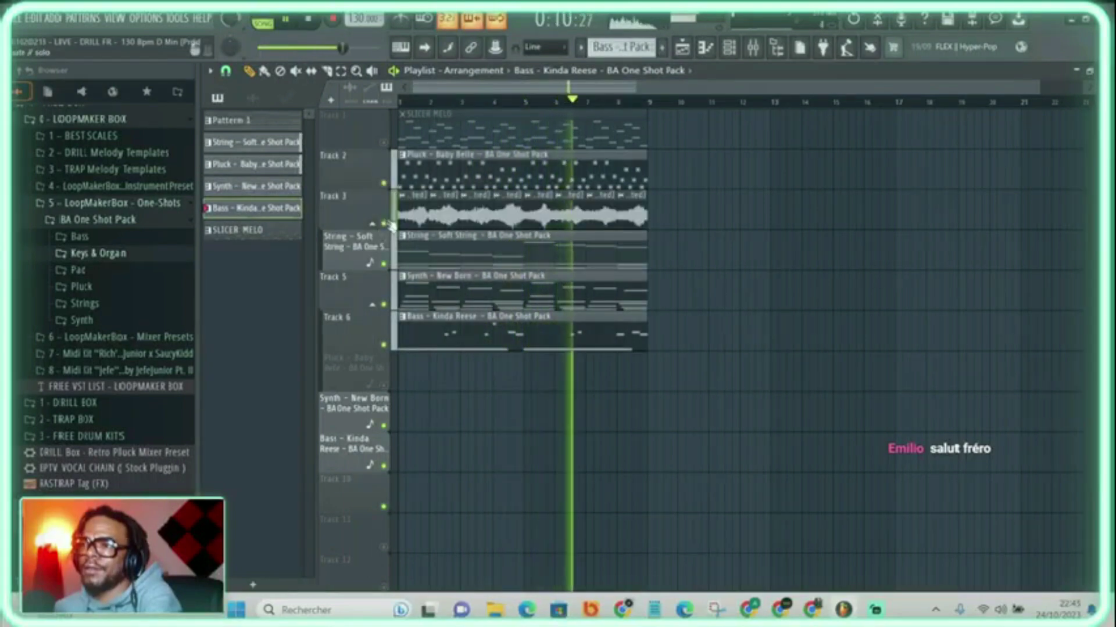
pyautogui.click(383, 142)
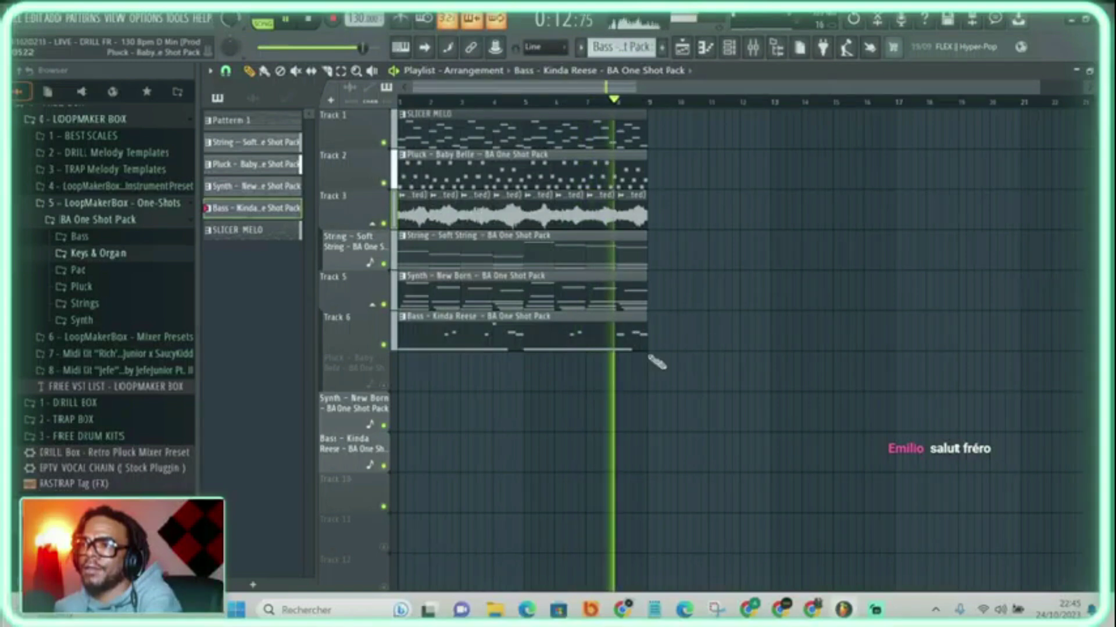
pyautogui.press('space')
pyautogui.moveTo(677, 111); pyautogui.dragTo(398, 287)
pyautogui.press('space')
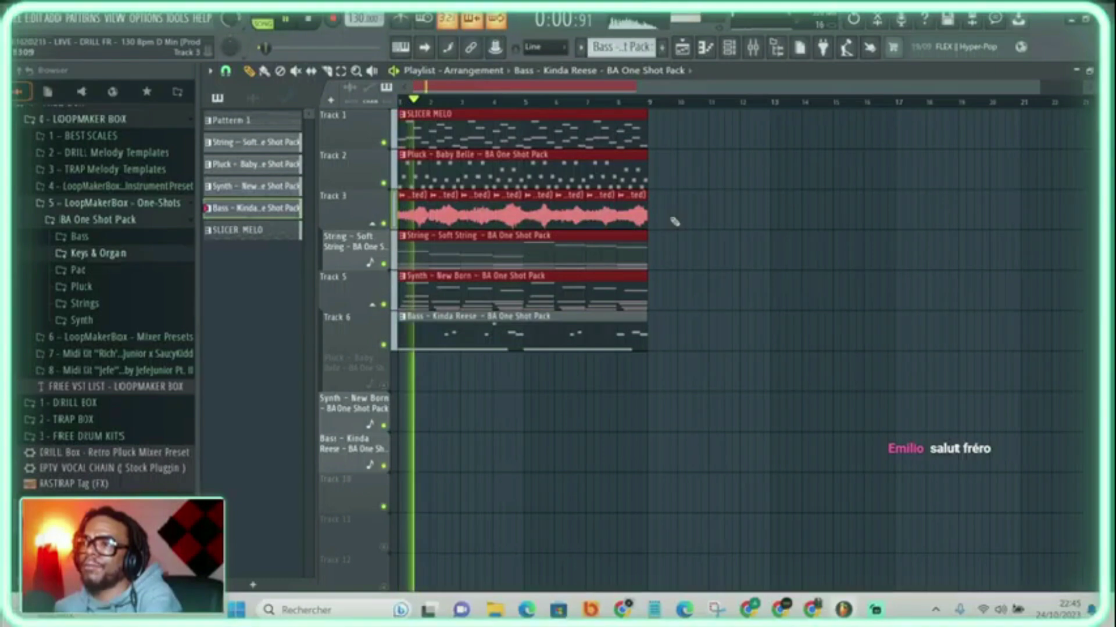
# Try duplicating the selected clips to bar 9 one track lower, and undo the copy
pyautogui.moveTo(465, 146); pyautogui.dragTo(713, 200)
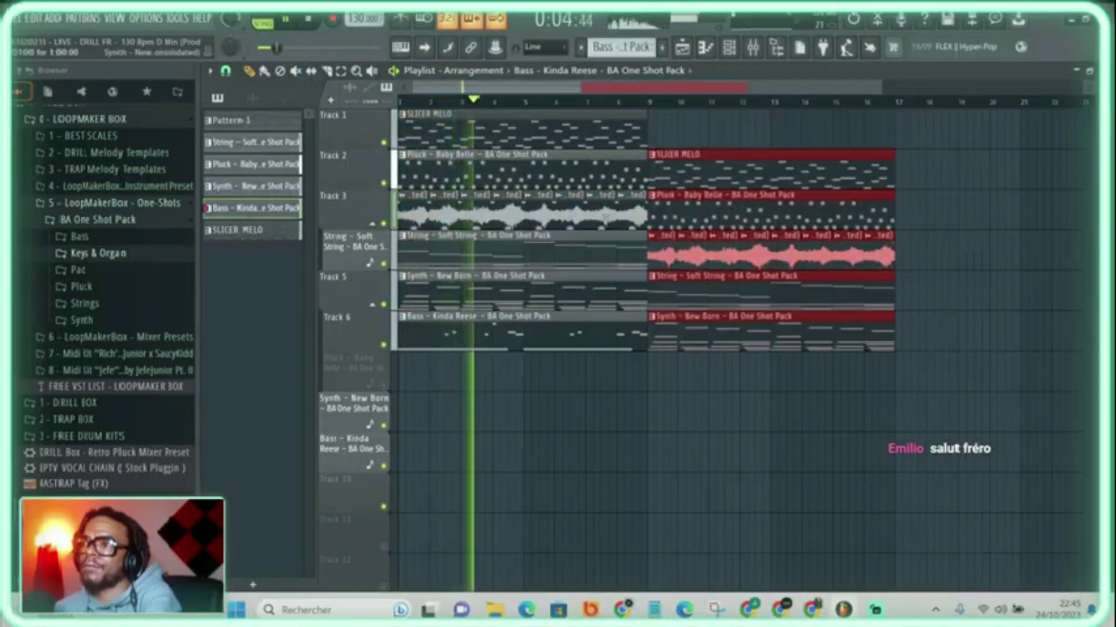
pyautogui.rightClick(483, 133)
pyautogui.hotkey('ctrl', 'z')
pyautogui.hotkey('ctrl', 'z')
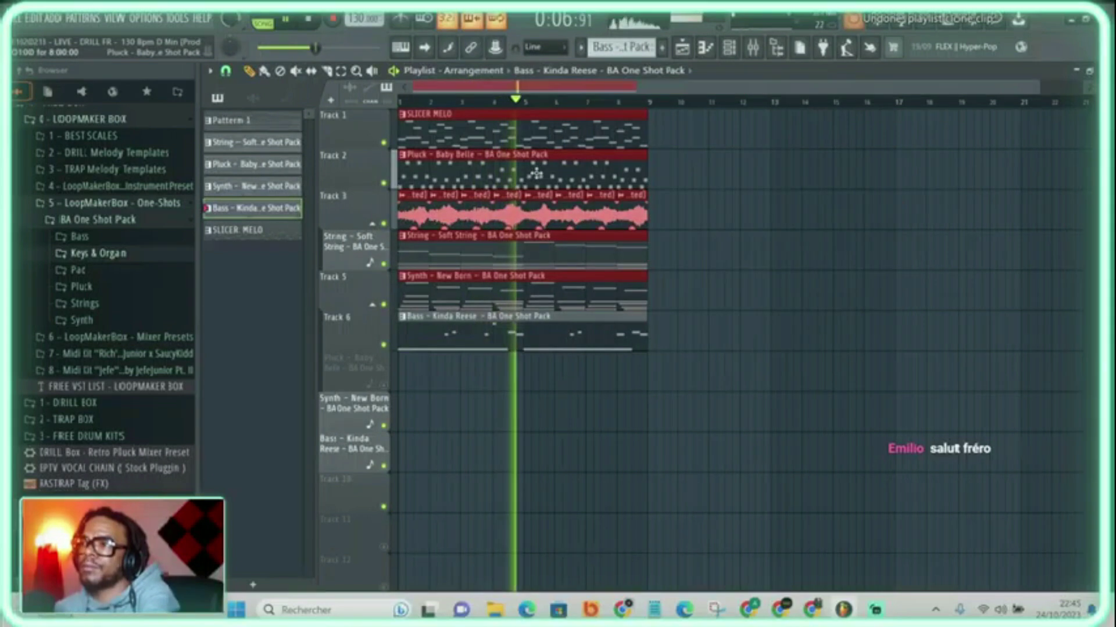
# Duplicate the selected clips to bar 9 on their own tracks, and delete the SLICER MELO, pluck and string clips from bars 1 to 8
pyautogui.moveTo(516, 145)
pyautogui.mouseDown()
pyautogui.moveTo(766, 130)
pyautogui.moveTo(515, 142)
pyautogui.mouseUp()
pyautogui.rightClick(624, 132)
pyautogui.rightClick(500, 173)
pyautogui.rightClick(485, 250)
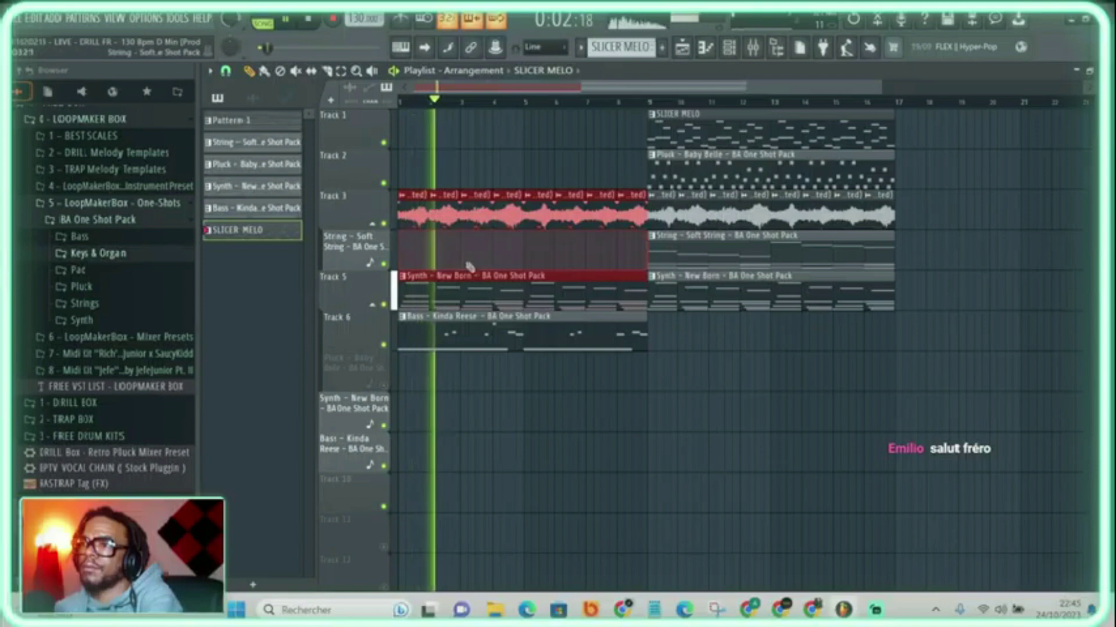
# Leave only SLICER MELO playing from bar 1 by placing it on Track 1, clearing Track 3's opening audio and muting Tracks 5 and 6
pyautogui.click(800, 131)
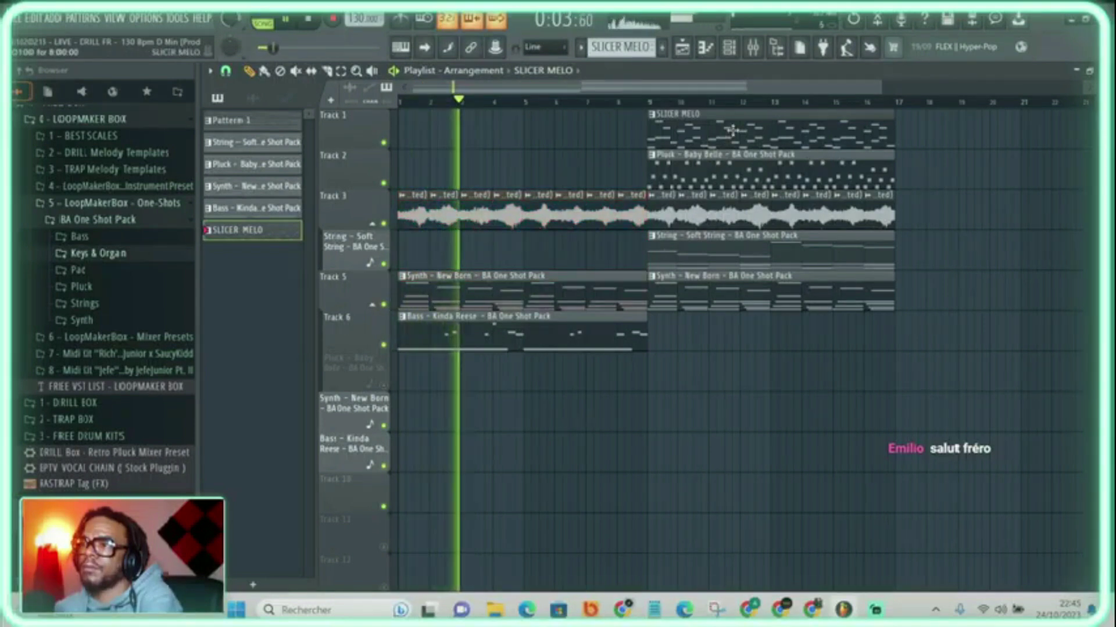
pyautogui.click(405, 133)
pyautogui.rightClick(430, 210)
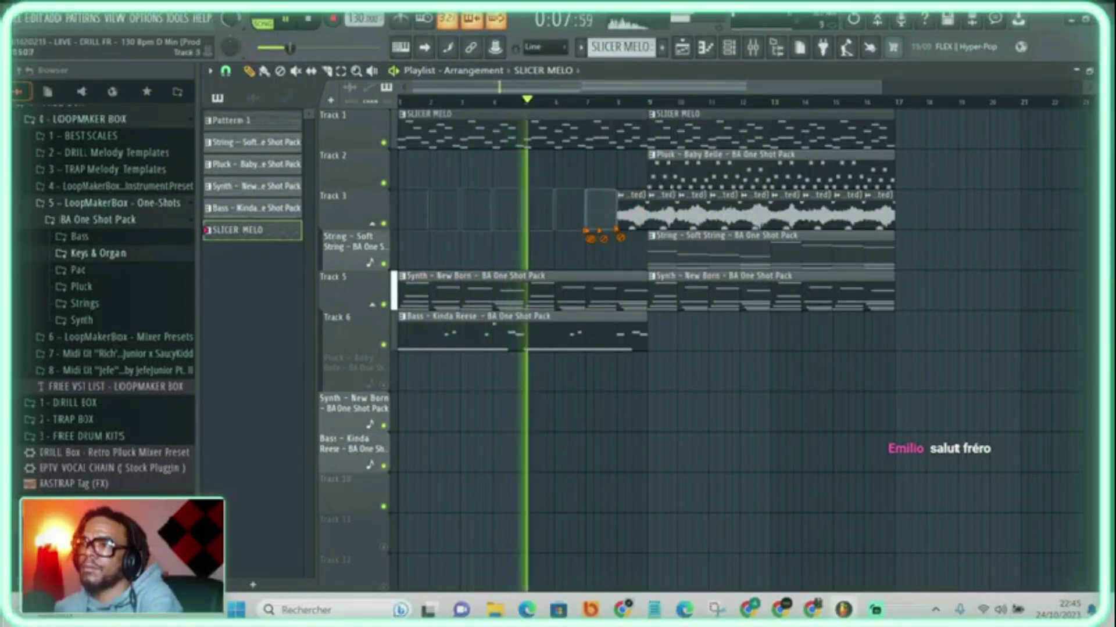
pyautogui.click(384, 305)
pyautogui.click(384, 345)
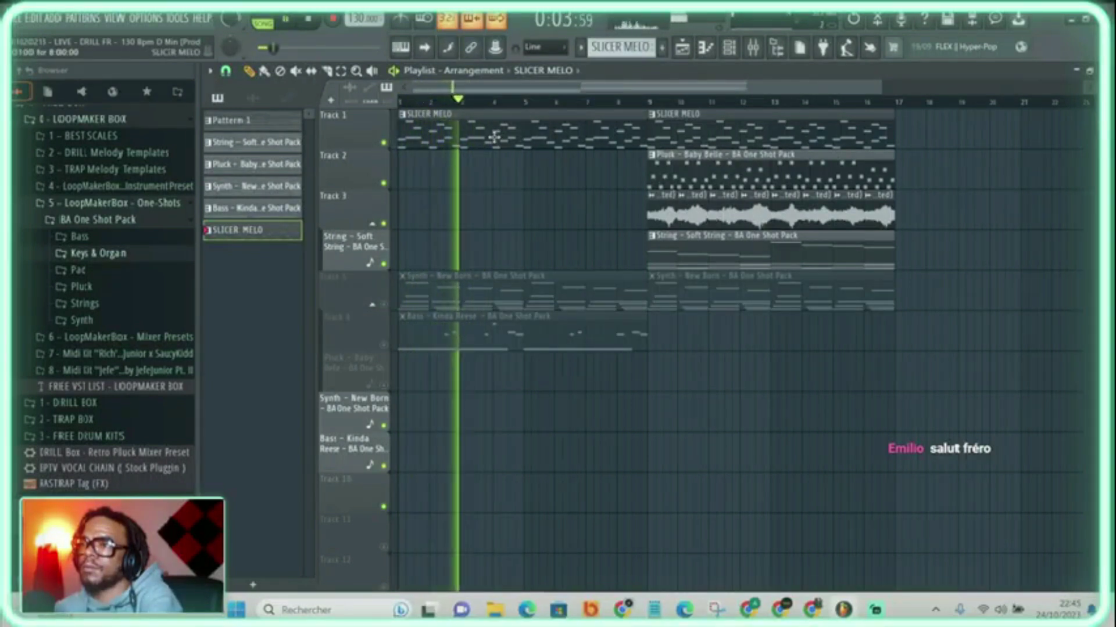
# Check the sliced synth channel's mixer insert, Insert 2, and its effects during playback
pyautogui.click(730, 48)
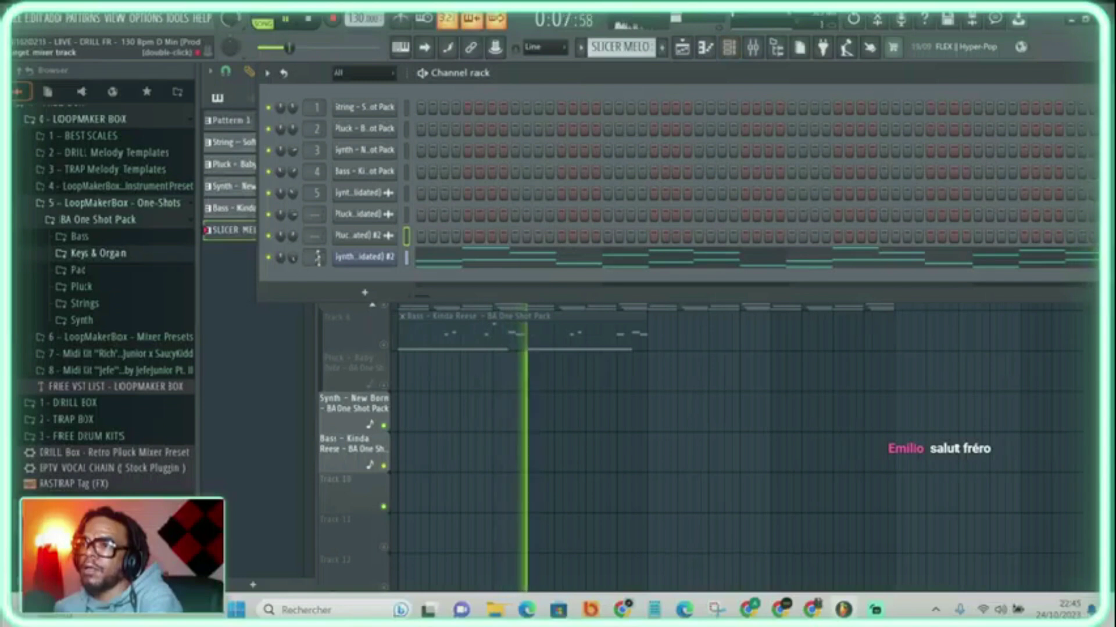
pyautogui.click(752, 47)
pyautogui.press('space')
pyautogui.click(319, 204)
pyautogui.press('space')
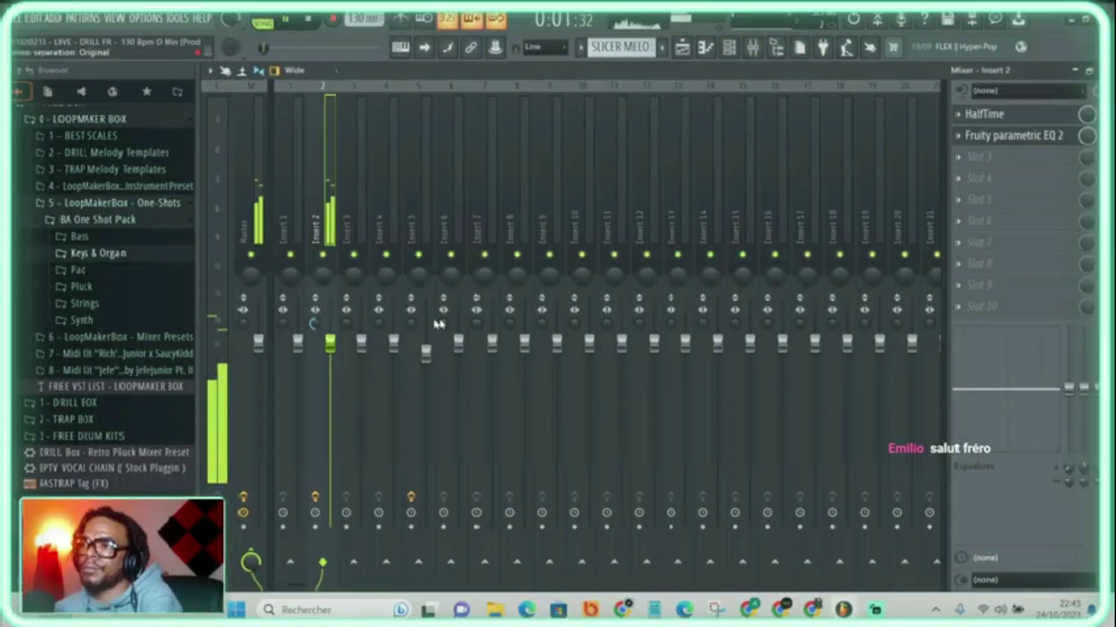
pyautogui.press('space')
# Load the Melody Bus 1 preset on mixer insert 6 with the UADx LA-2A Tube Compressor as its third effect
pyautogui.click(93, 203)
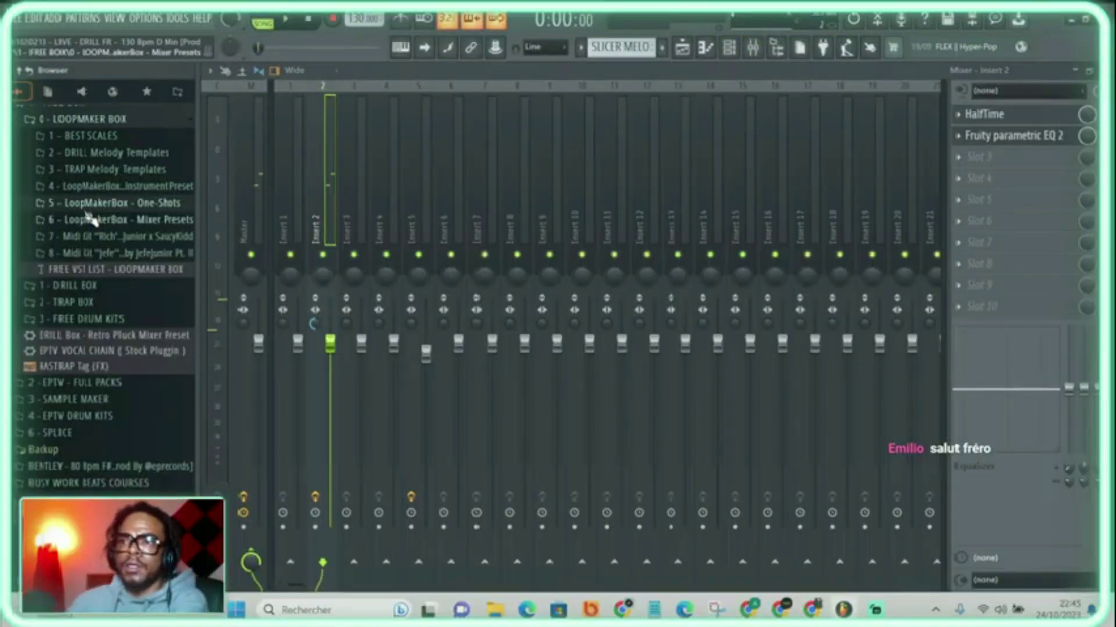
pyautogui.click(98, 221)
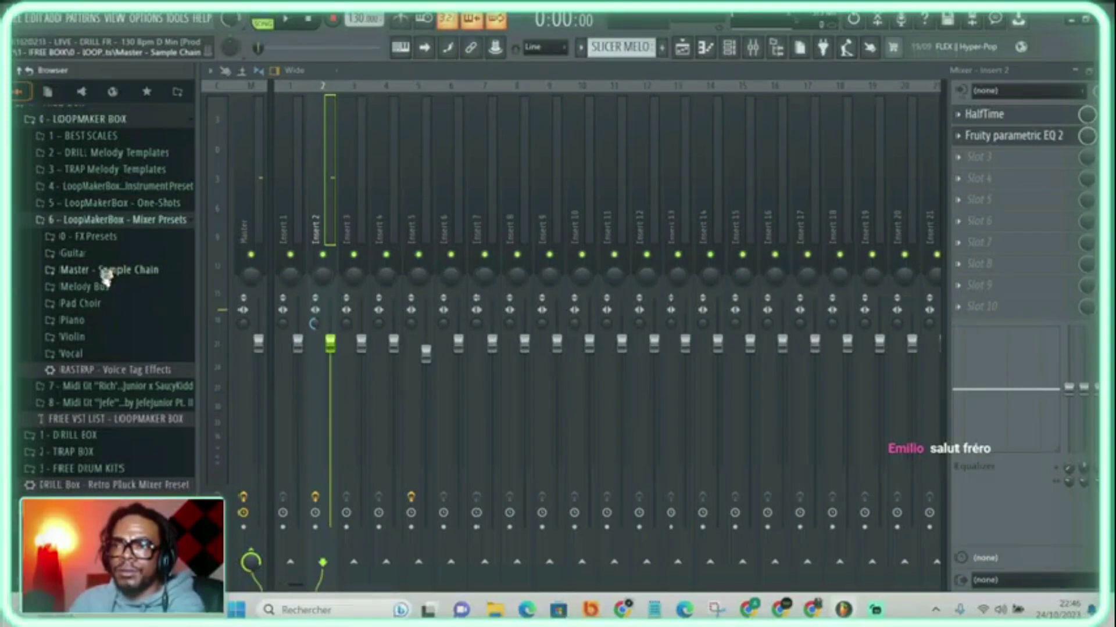
pyautogui.press('F8')
pyautogui.write('y')
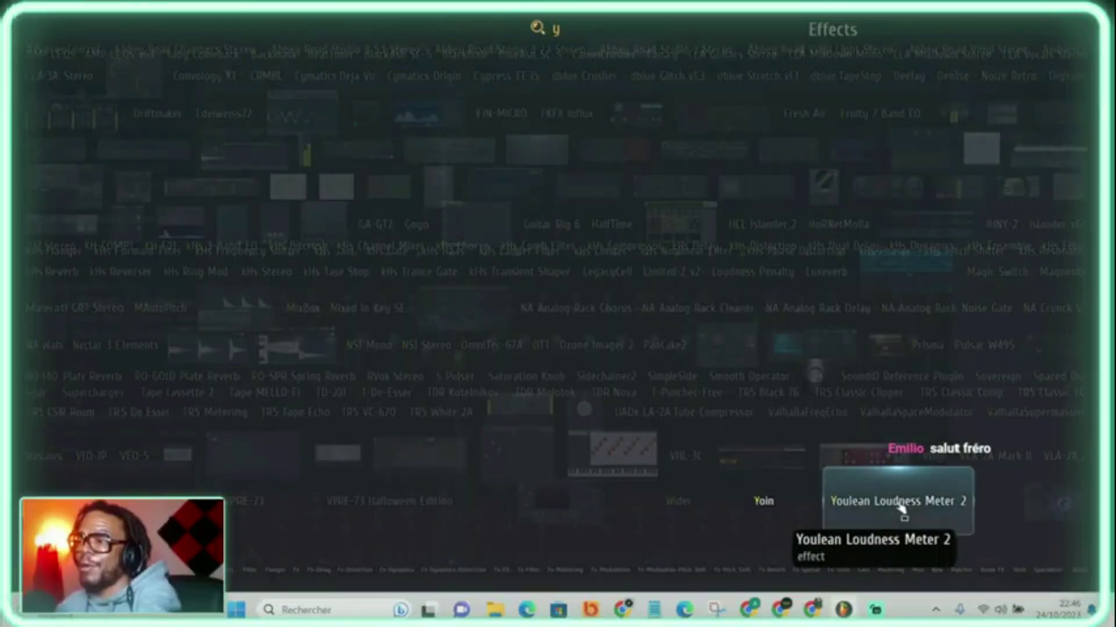
pyautogui.press('BackSpace')
pyautogui.write('ua')
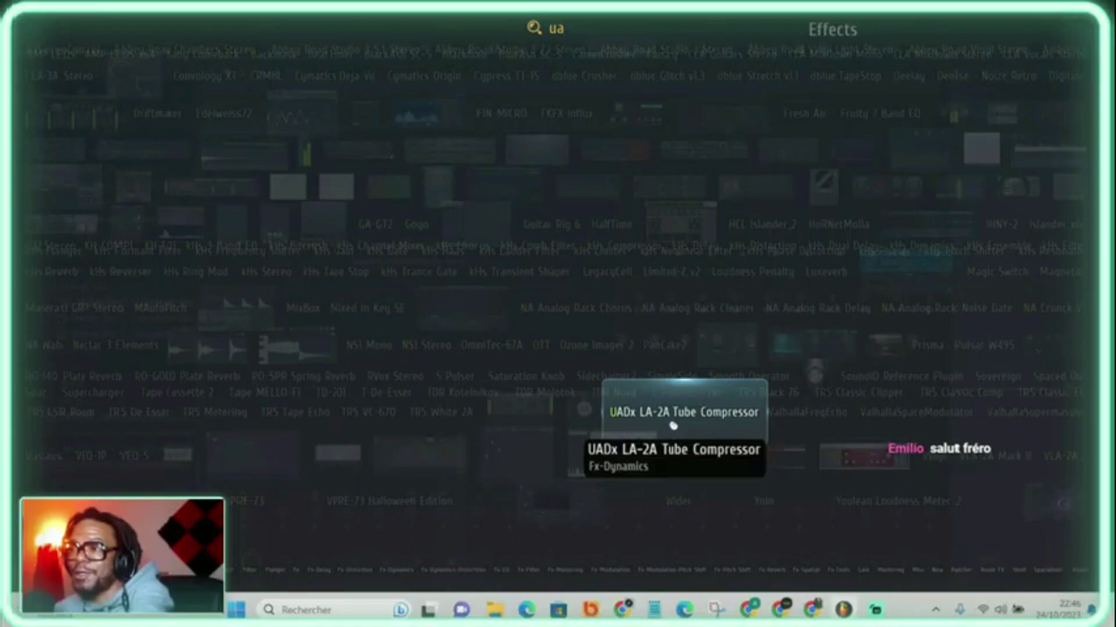
pyautogui.click(673, 426)
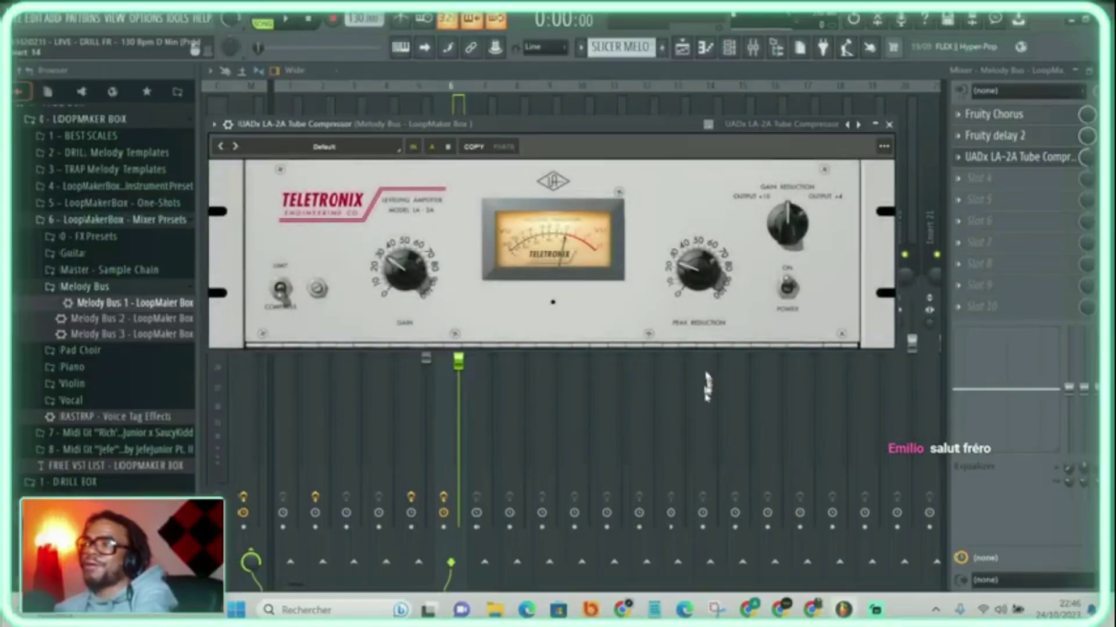
pyautogui.click(458, 103)
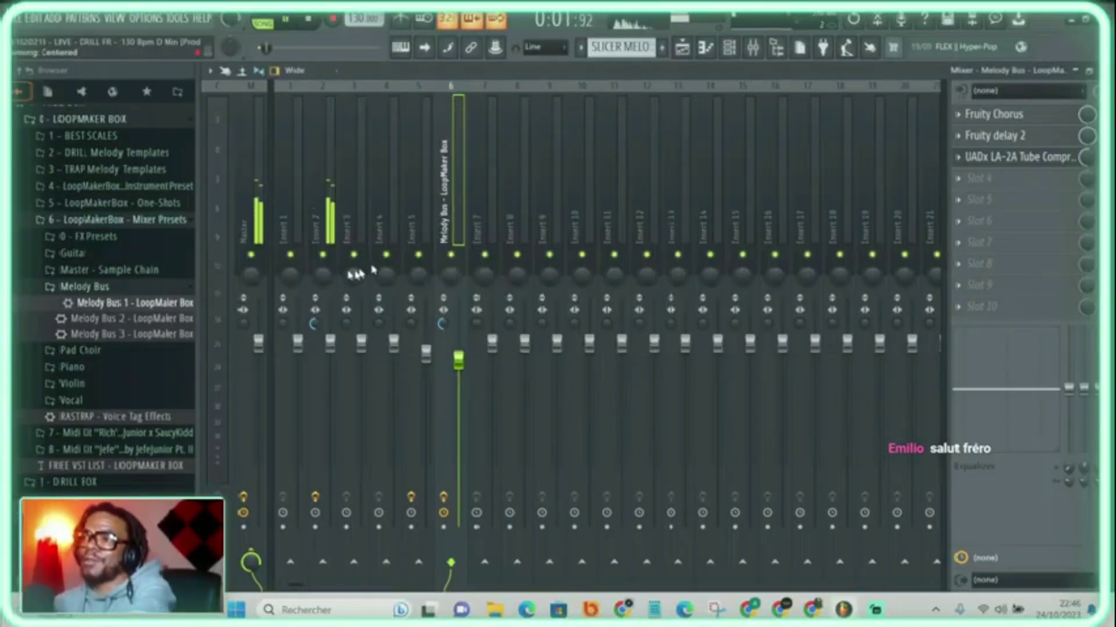
# Route Insert 2 to the Melody Bus insert instead of the master, and check both inserts' levels
pyautogui.click(323, 235)
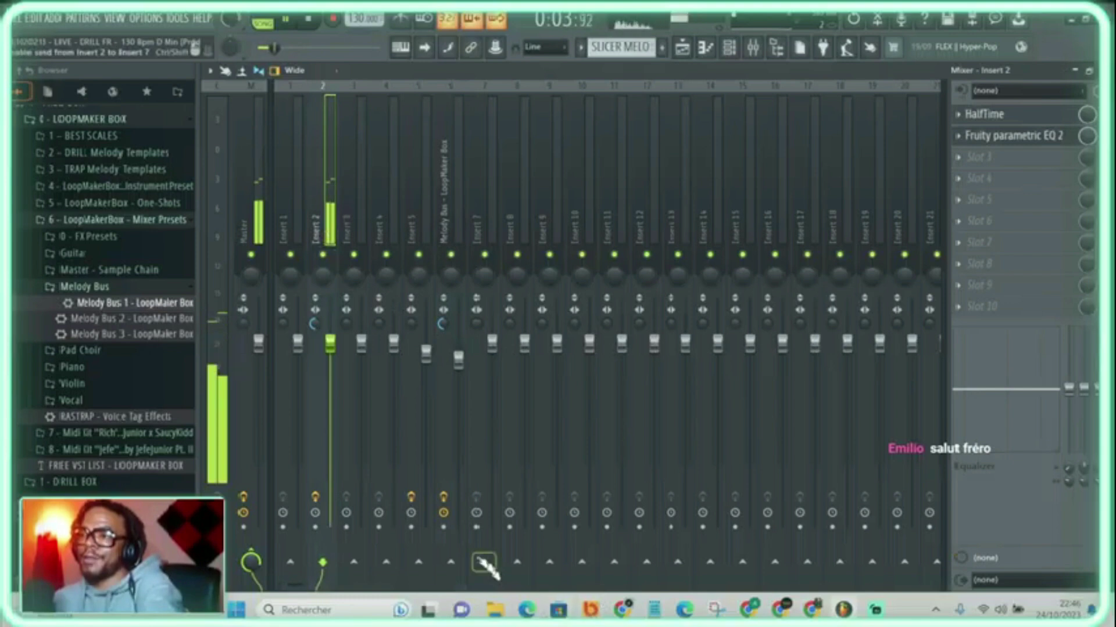
pyautogui.click(451, 563)
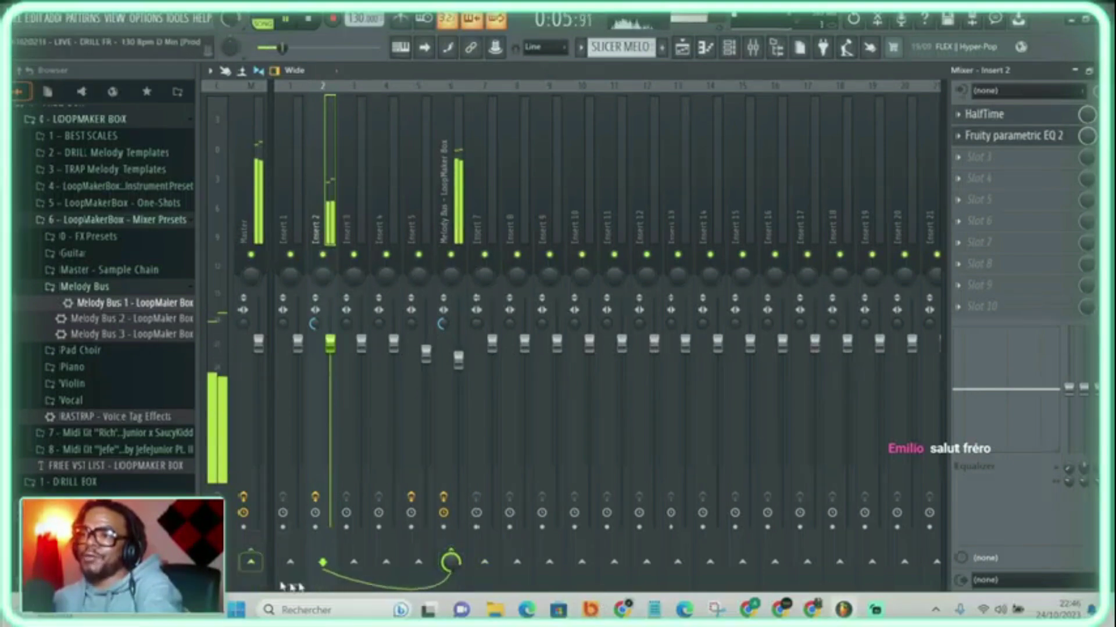
pyautogui.click(459, 238)
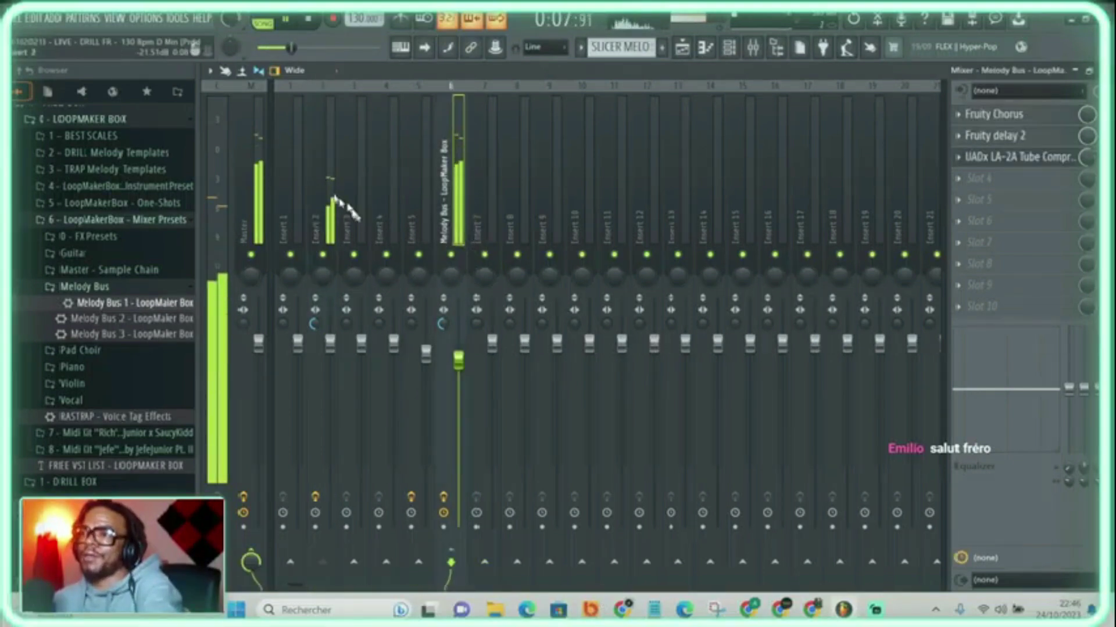
pyautogui.click(332, 215)
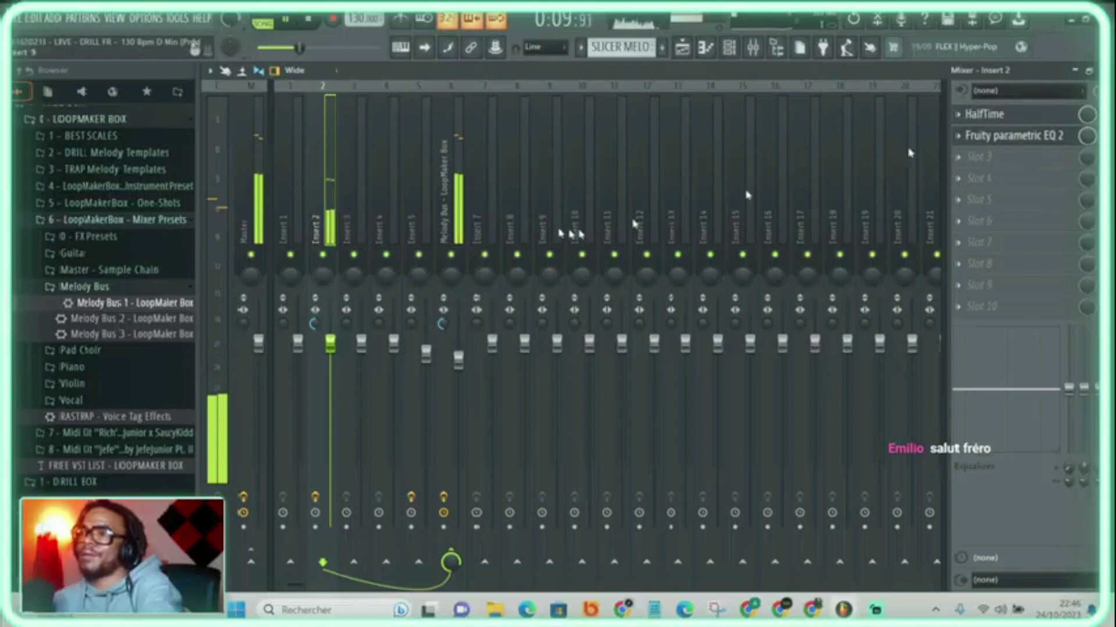
pyautogui.click(461, 217)
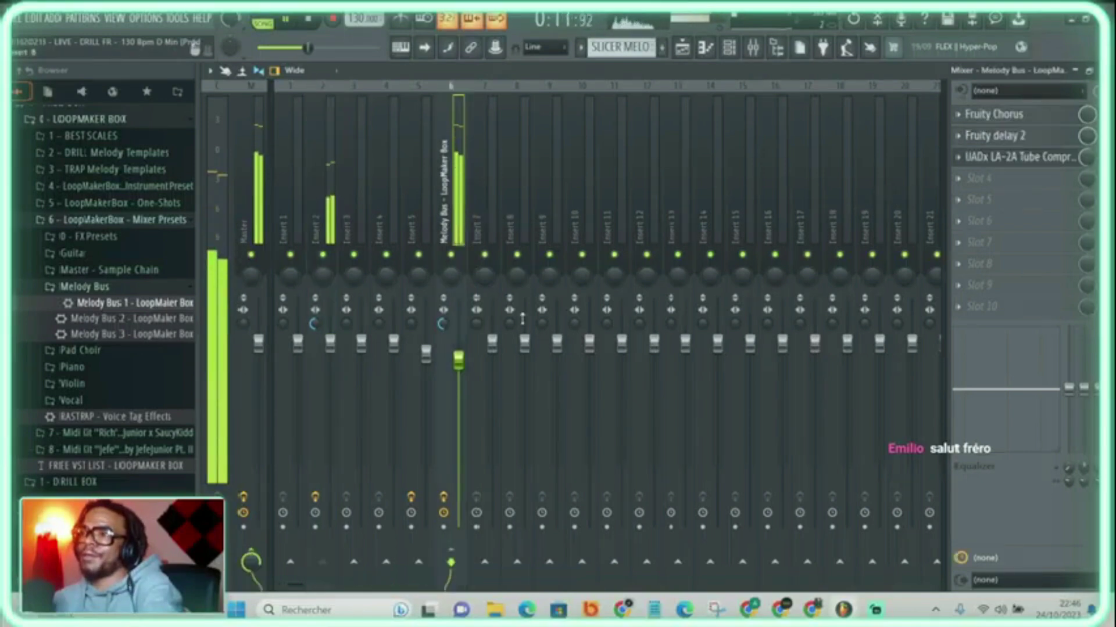
# Raise the gain and peak reduction of the LA-2A Tube Compressor on the Melody Bus
pyautogui.click(1017, 158)
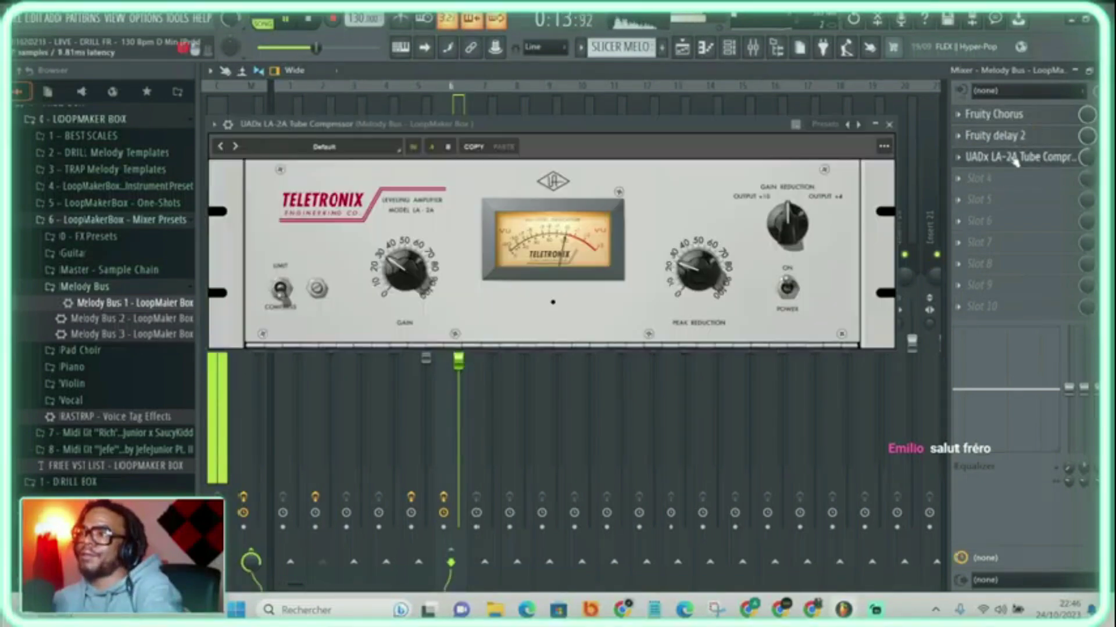
pyautogui.click(1040, 158)
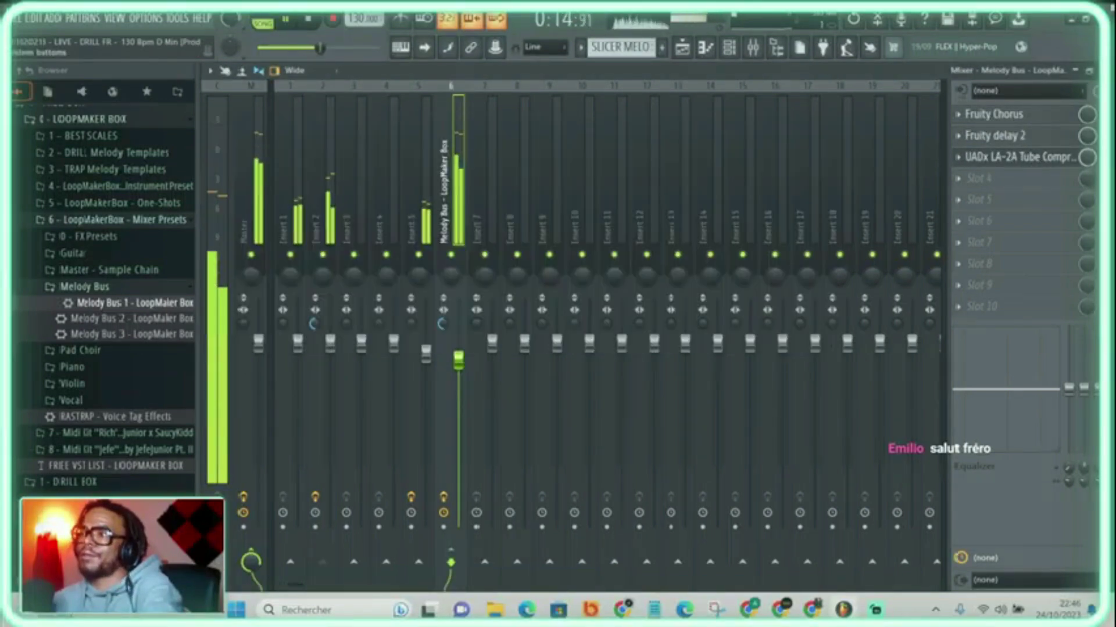
pyautogui.click(1016, 161)
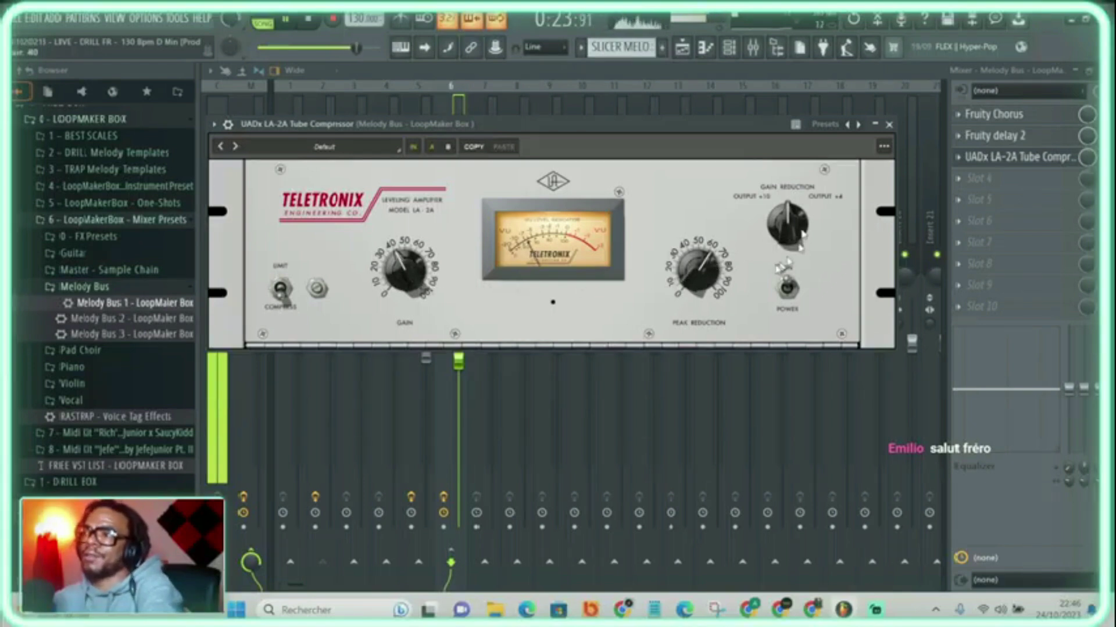
pyautogui.click(456, 113)
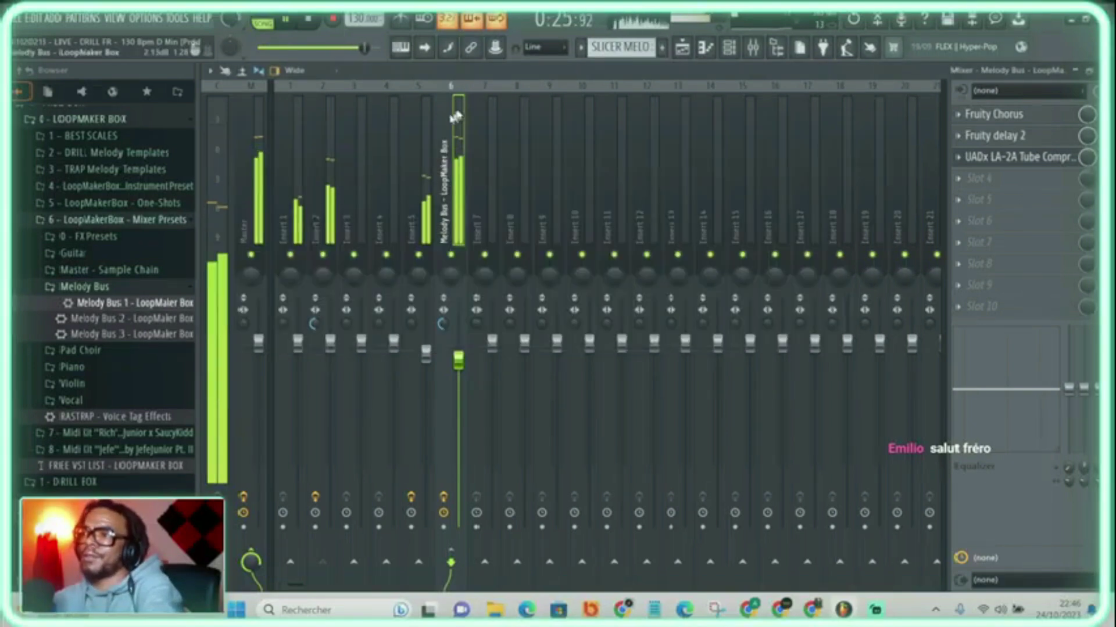
# Return to the playlist and play the arrangement from the start
pyautogui.click(682, 47)
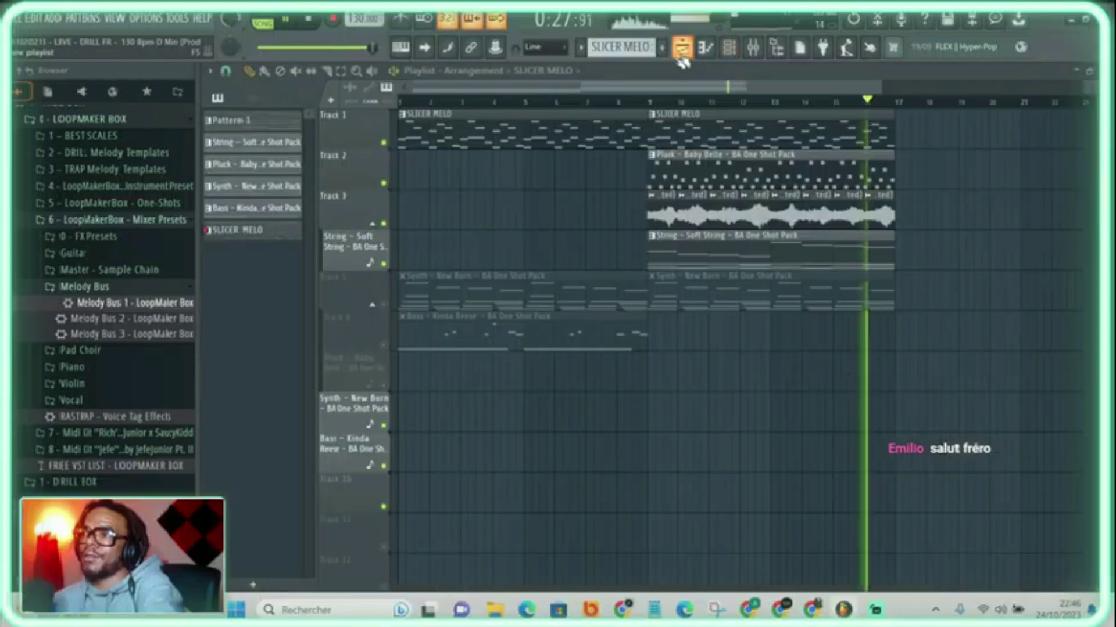
pyautogui.press('space')
pyautogui.press('space')
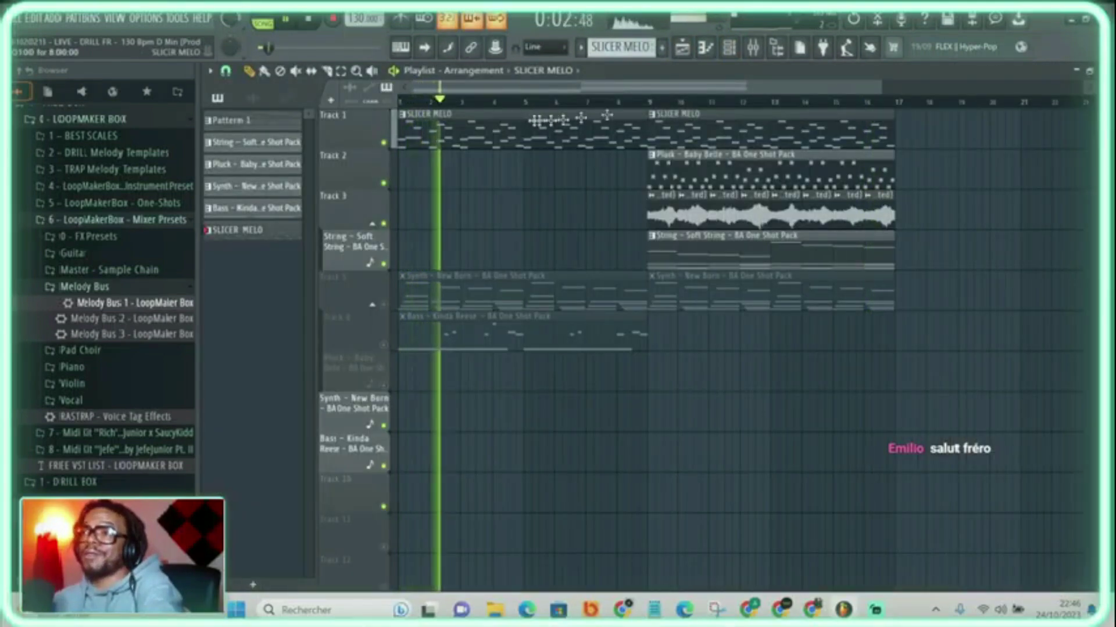
# Listen to Insert 2 on its own in the mixer, and then restore the full mix
pyautogui.click(752, 47)
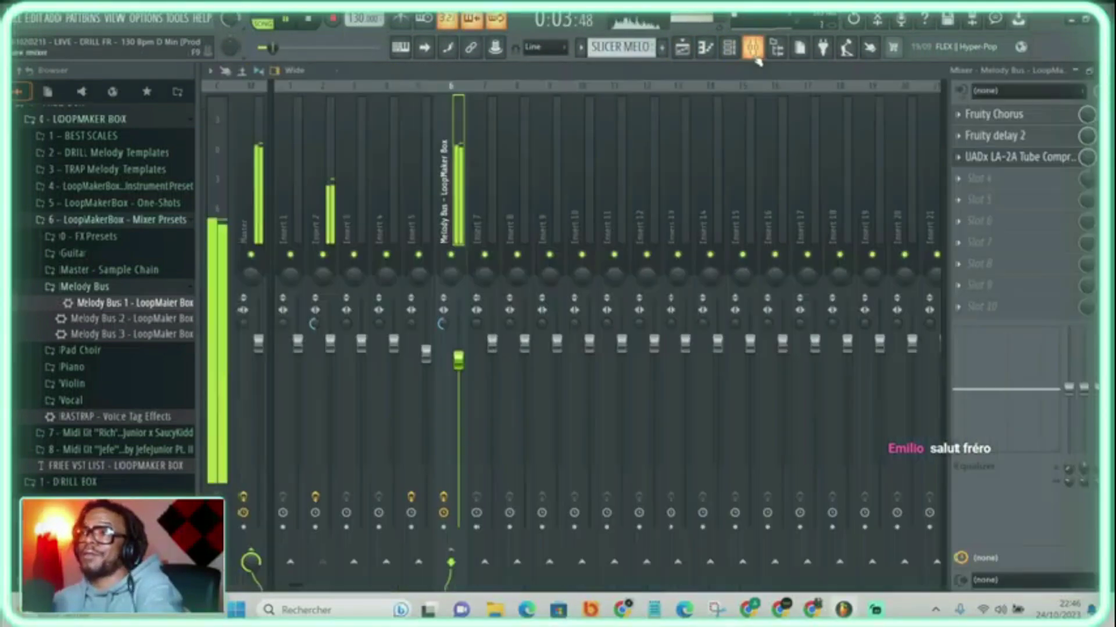
pyautogui.click(332, 209)
pyautogui.rightClick(324, 254)
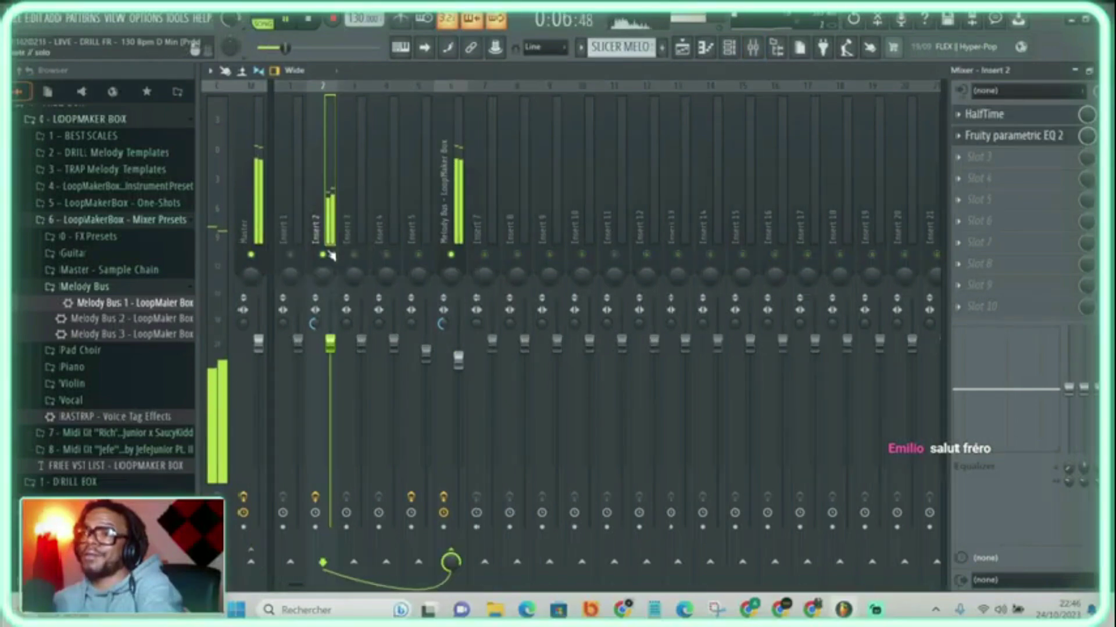
pyautogui.rightClick(324, 255)
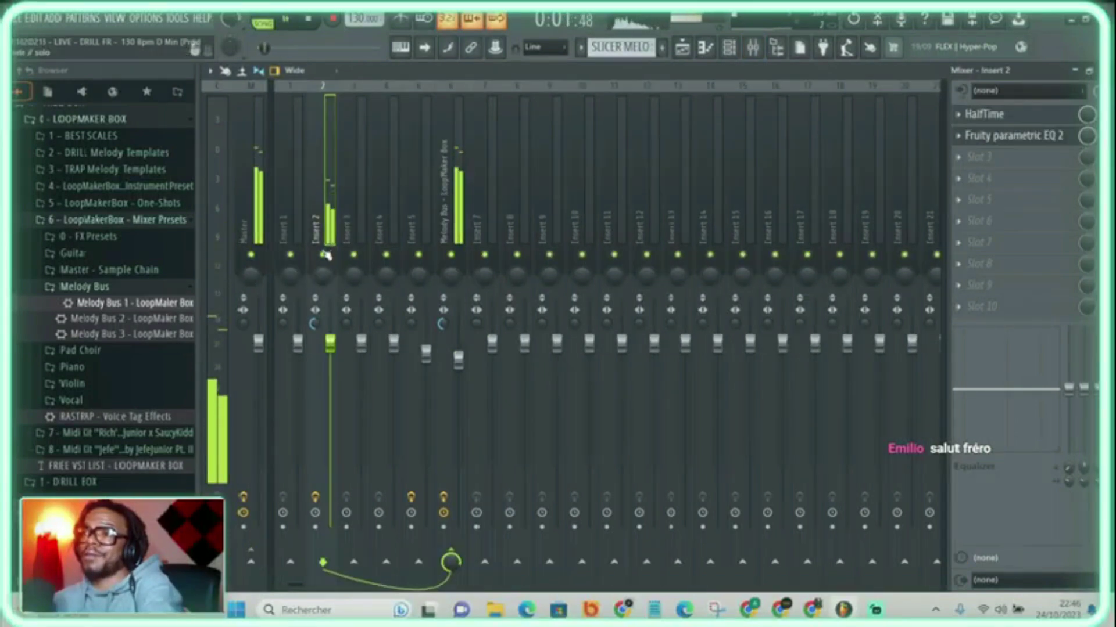
# Raise the low-cut frequency in Insert 2's Fruity Parametric EQ 2 slightly, and check the result on the Melody Bus
pyautogui.click(1046, 136)
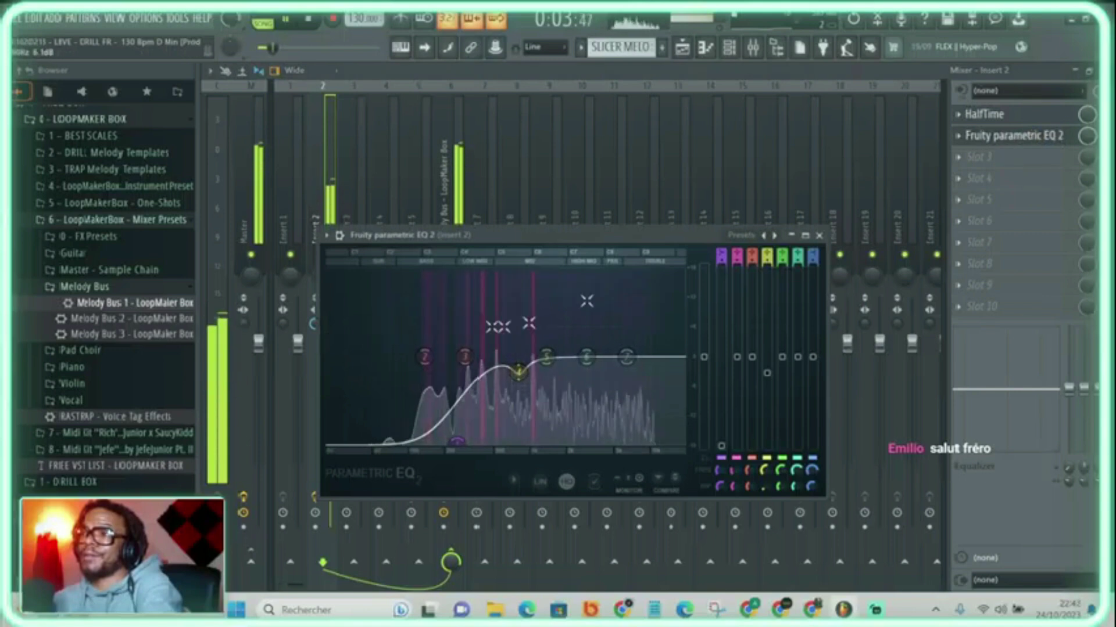
pyautogui.moveTo(457, 441); pyautogui.dragTo(474, 443)
pyautogui.scroll(1, 722, 260)
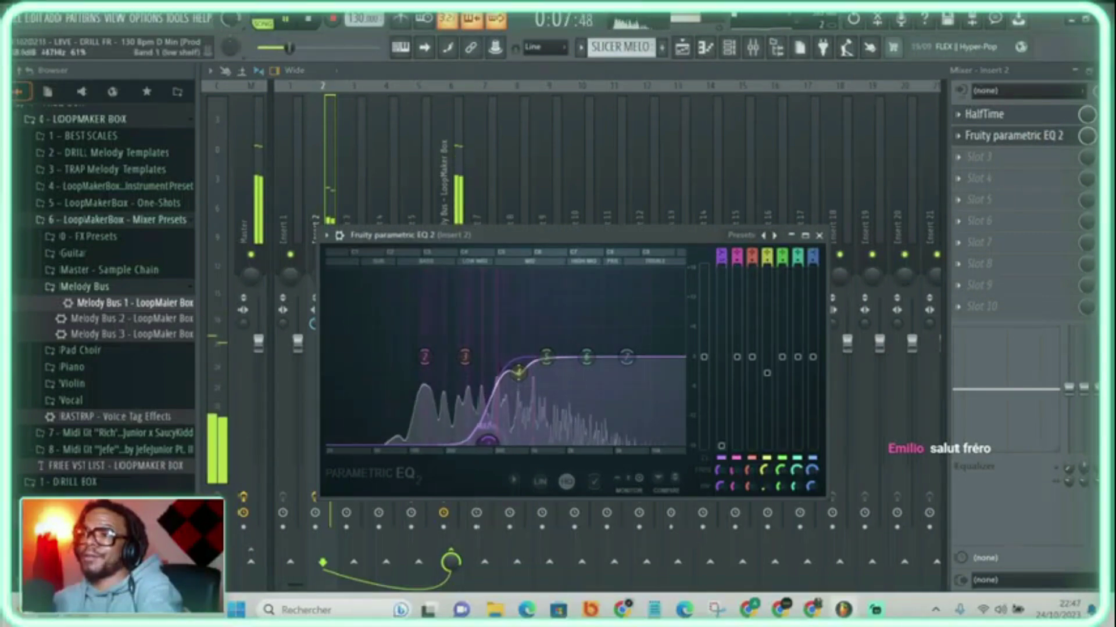
pyautogui.moveTo(474, 443)
pyautogui.mouseDown()
pyautogui.moveTo(395, 441)
pyautogui.moveTo(483, 443)
pyautogui.moveTo(466, 443)
pyautogui.mouseUp()
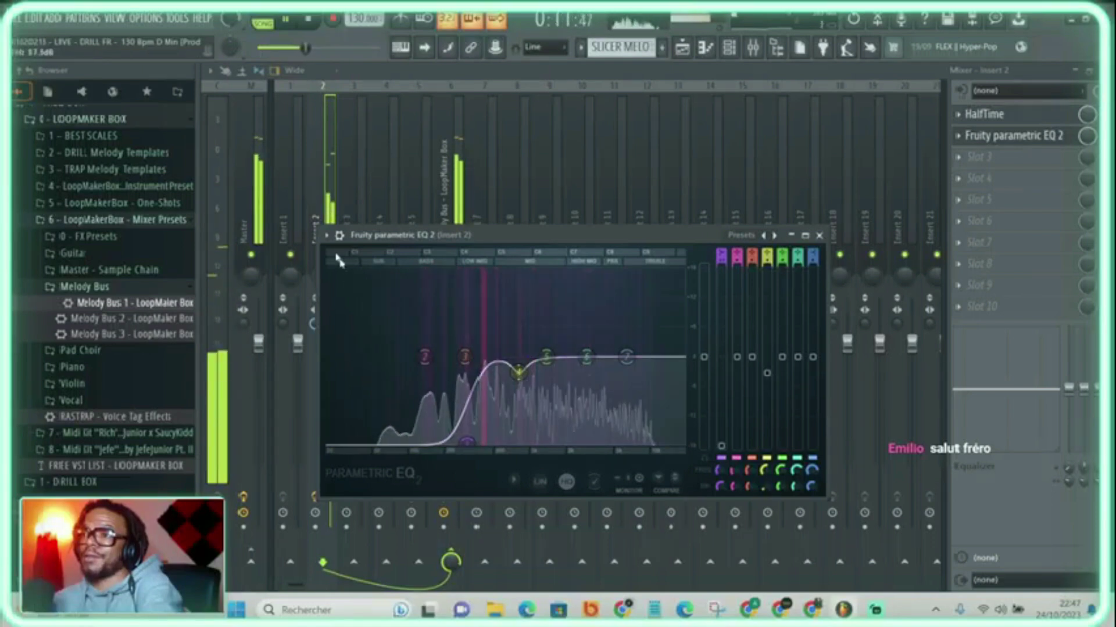
pyautogui.click(332, 204)
pyautogui.press('space')
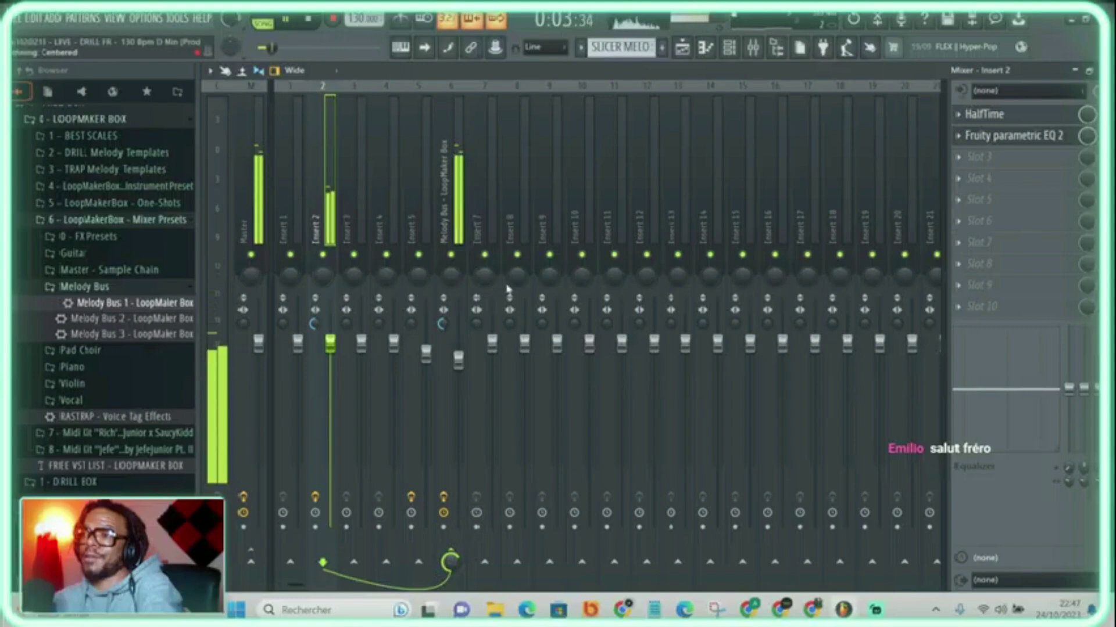
pyautogui.click(457, 227)
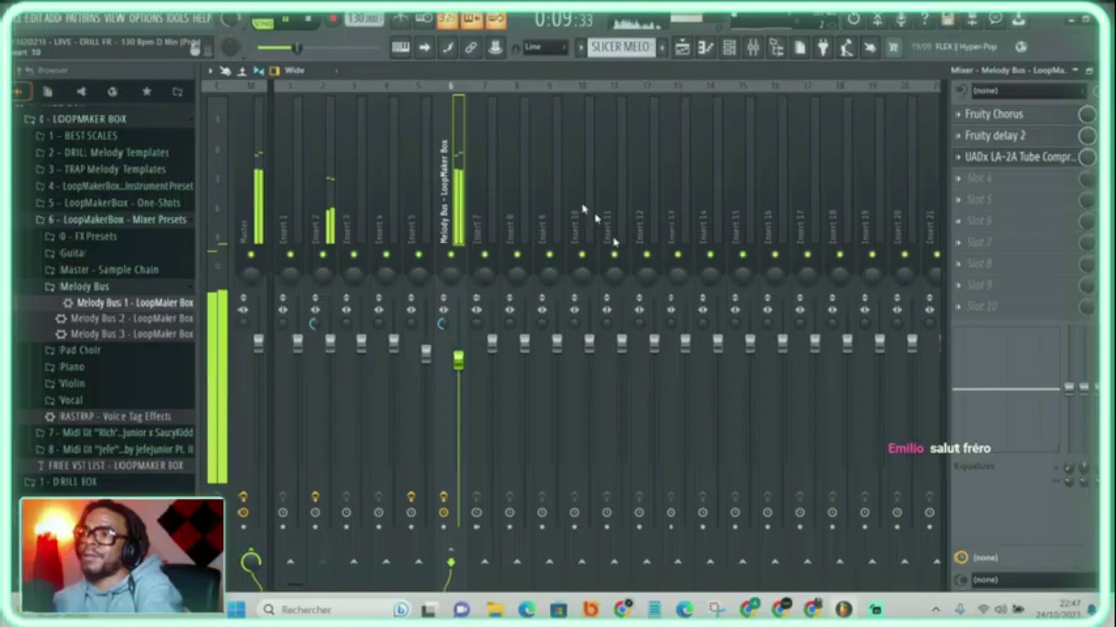
# Play the playlist from bar 9 and move the Track 3 audio clips and the Soft String clip out to bar 17
pyautogui.click(704, 46)
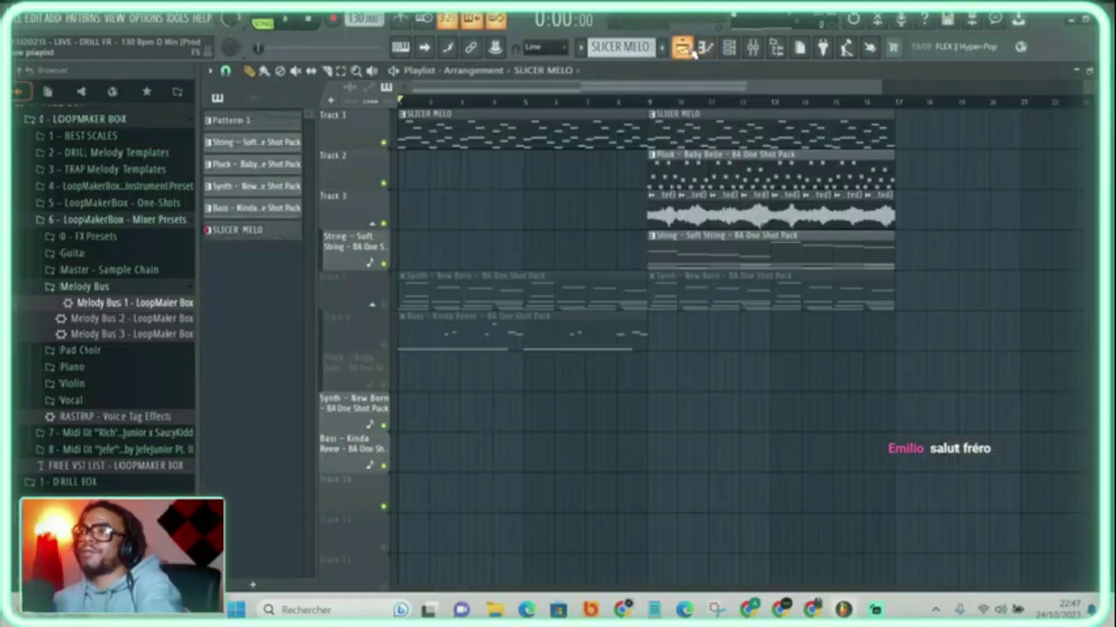
pyautogui.press('space')
pyautogui.click(651, 103)
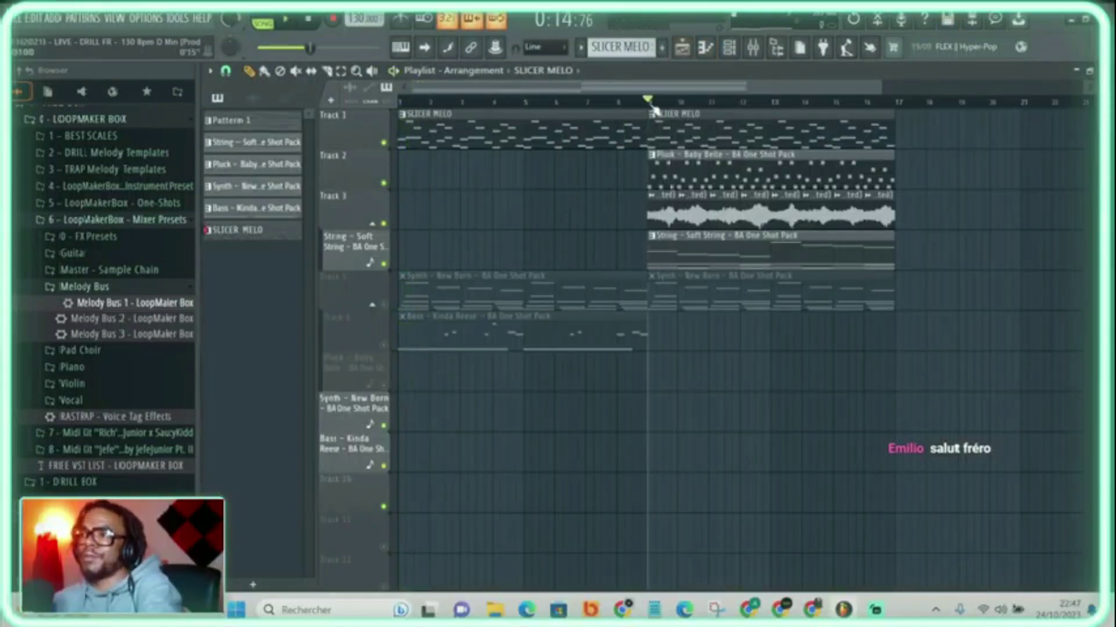
pyautogui.scroll(-4, 692, 104)
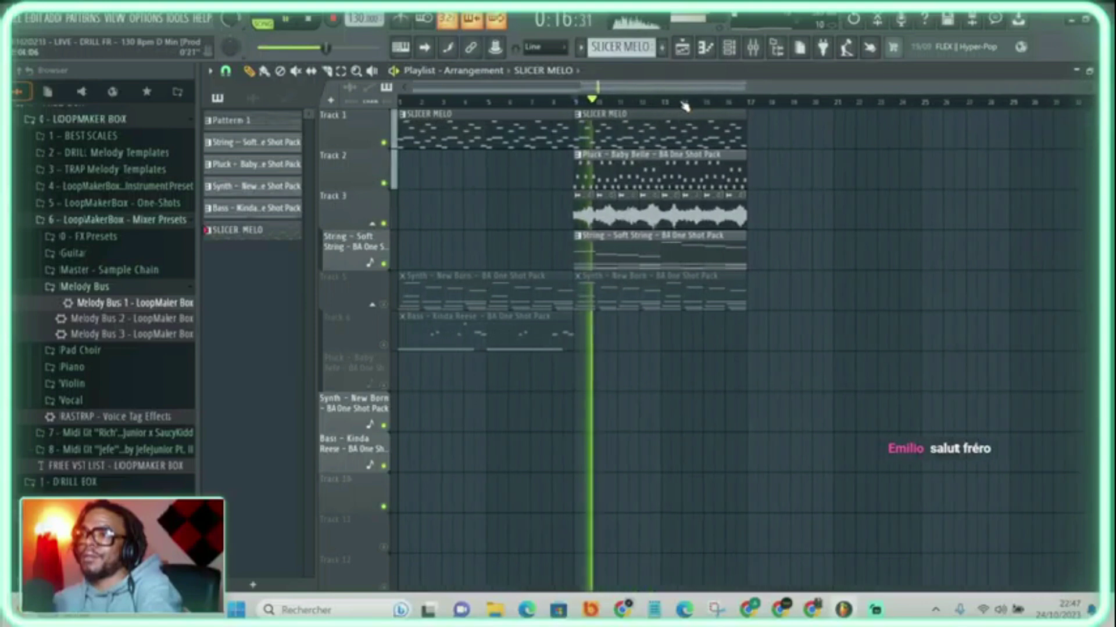
pyautogui.moveTo(773, 190); pyautogui.dragTo(779, 255)
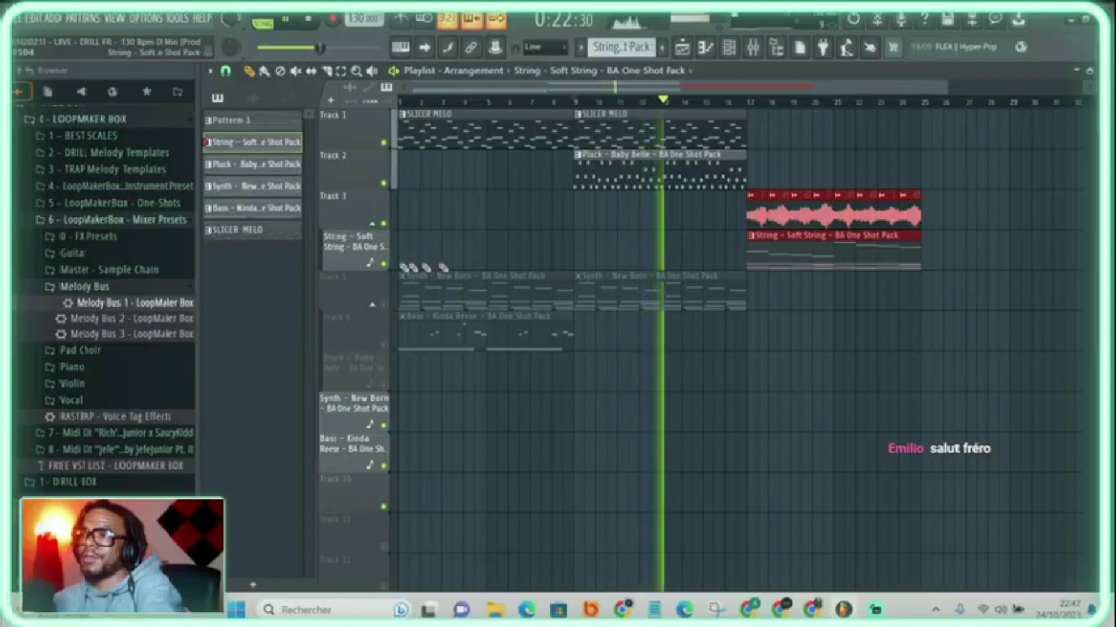
# Listen to the section from bar 9 while checking the mixer levels and the channels' insert assignments
pyautogui.scroll(-1, 648, 106)
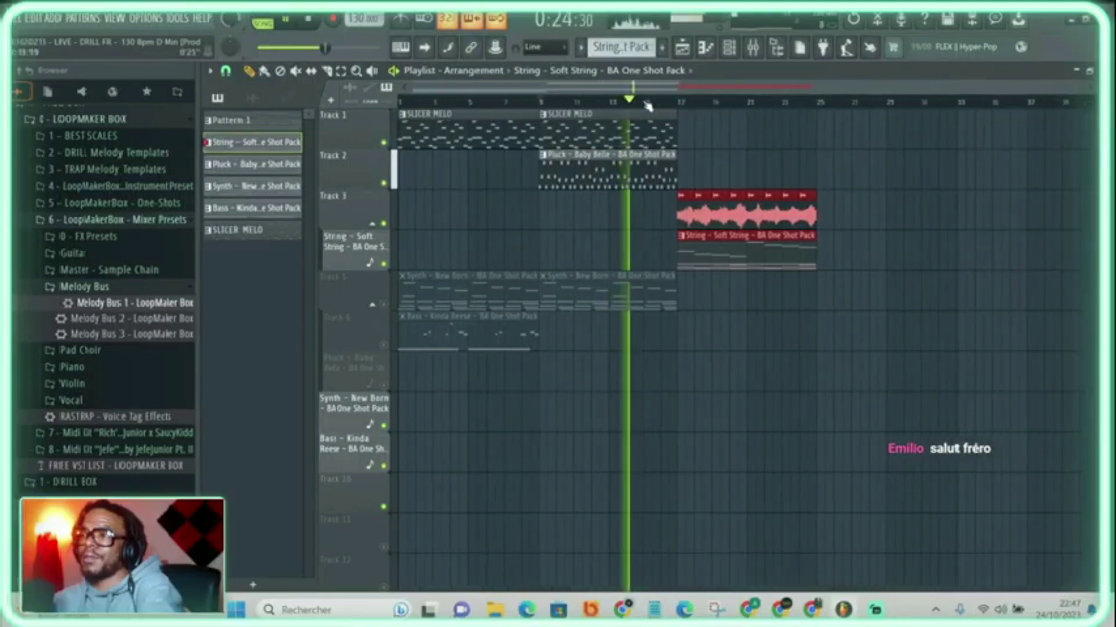
pyautogui.click(753, 46)
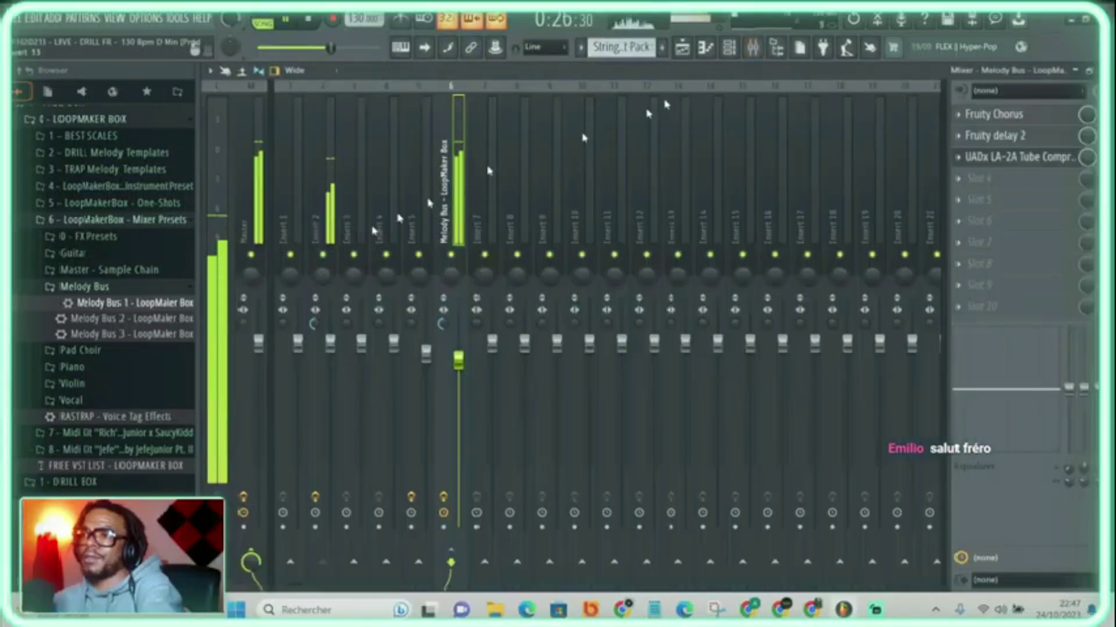
pyautogui.click(729, 46)
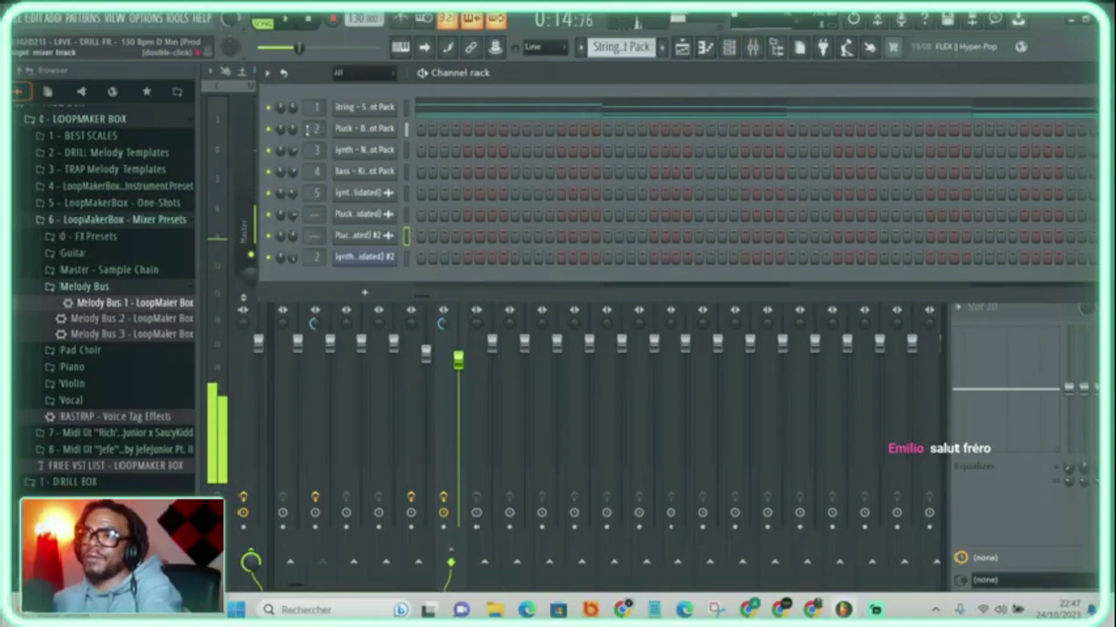
pyautogui.press('space')
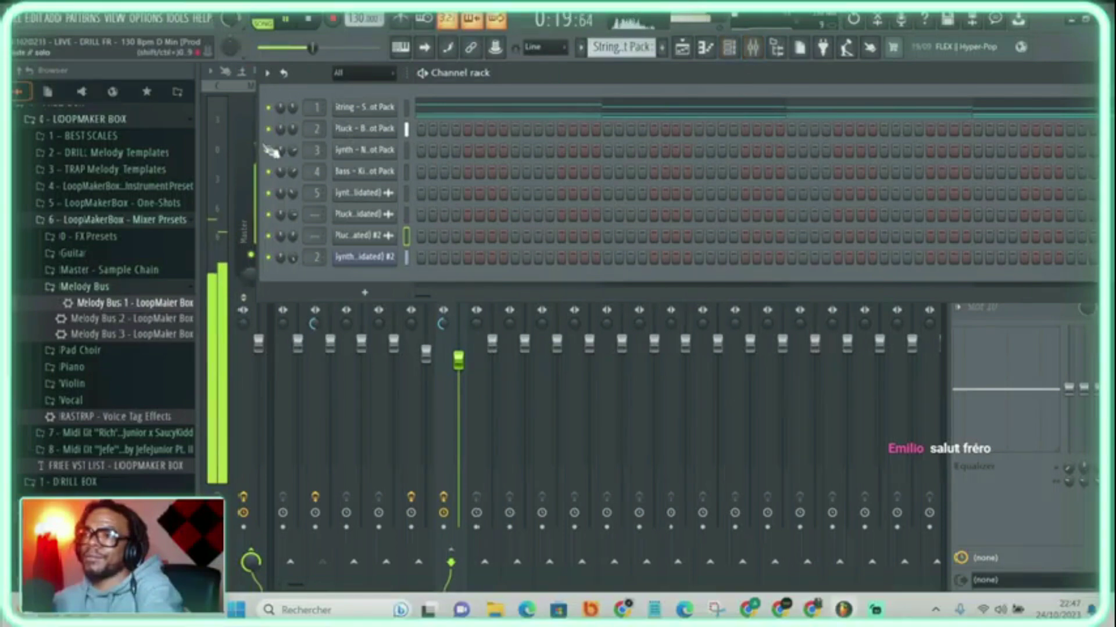
pyautogui.click(682, 49)
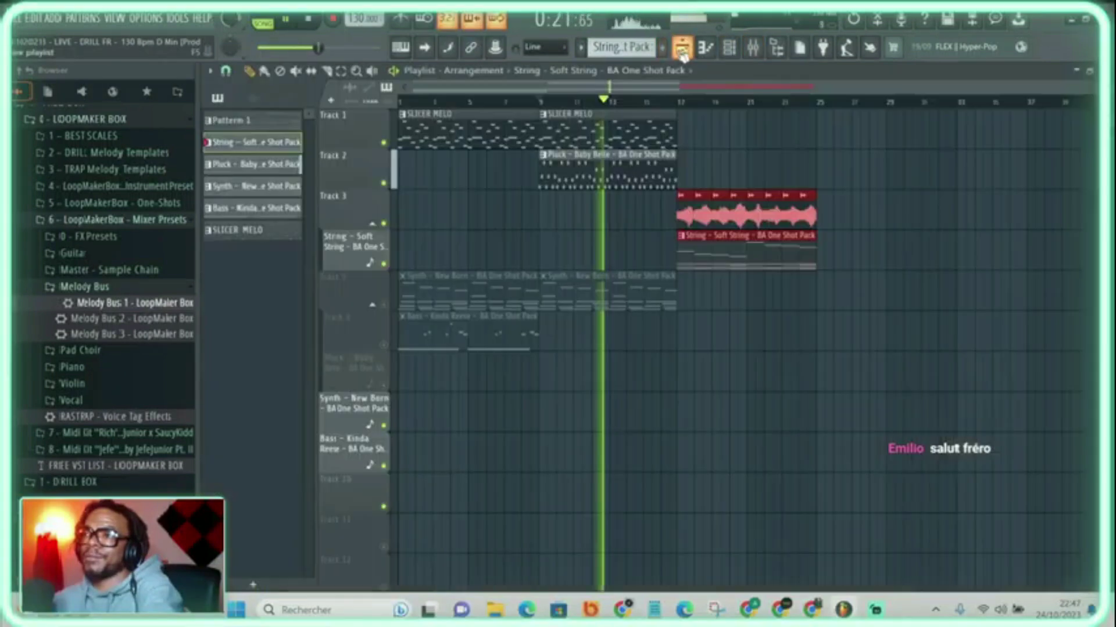
# Move the sliced synth channel up the channel rack so it sits directly below the Pluck channel
pyautogui.click(729, 47)
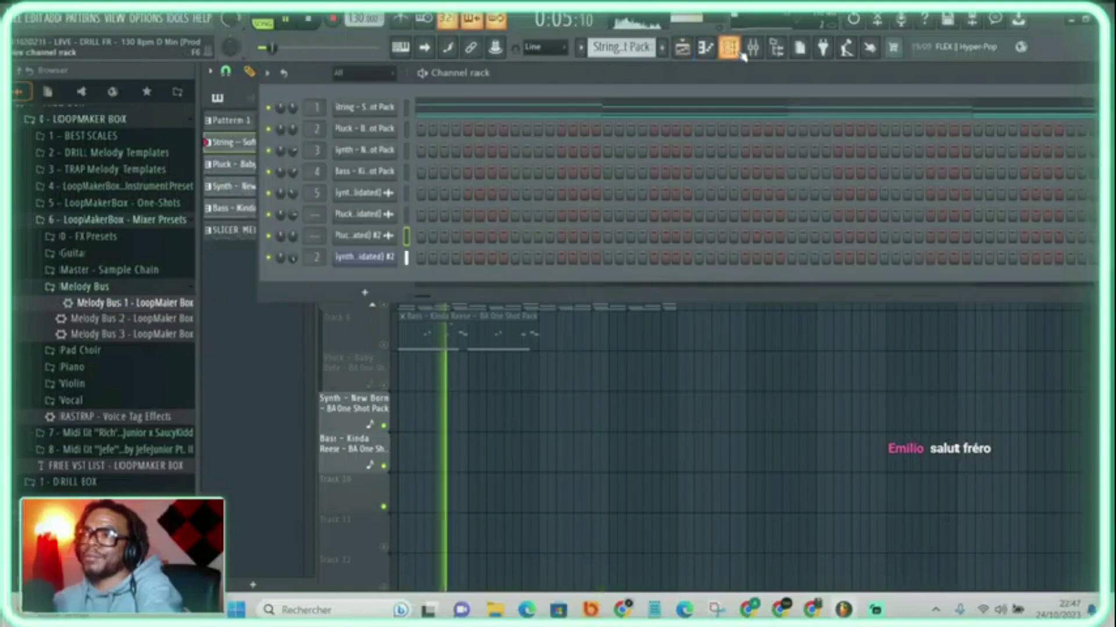
pyautogui.click(407, 259)
pyautogui.hotkey('alt', 'Up')
pyautogui.hotkey('alt', 'Up')
pyautogui.hotkey('alt', 'Up')
pyautogui.hotkey('alt', 'Up')
pyautogui.hotkey('alt', 'Up')
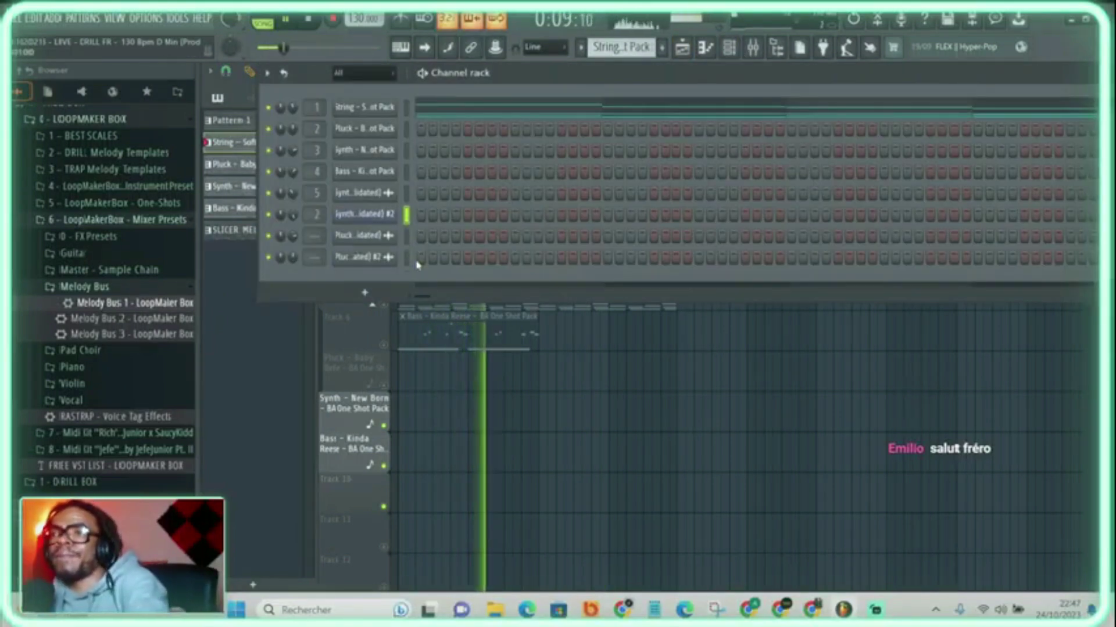
# Assign the Pluck channel to mixer insert 1
pyautogui.press('space')
pyautogui.scroll(1, 316, 128)
pyautogui.press('space')
# Rearrange the playlist so the Pluck clip sits on Track 1 and both SLICER MELO clips sit on Track 2
pyautogui.click(683, 49)
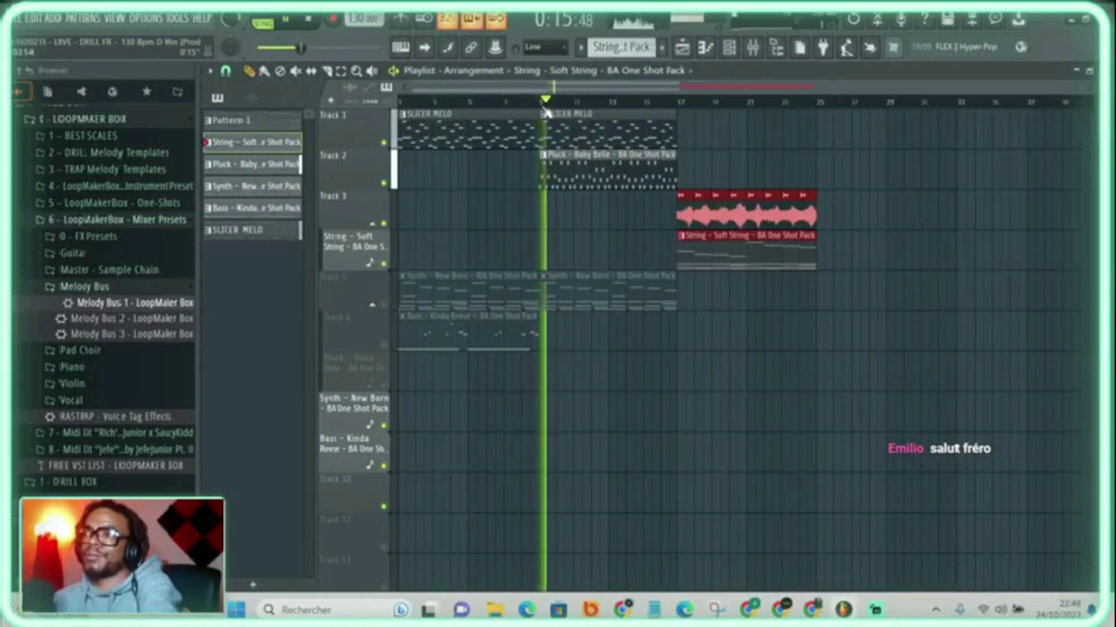
pyautogui.moveTo(617, 119); pyautogui.dragTo(697, 129)
pyautogui.moveTo(617, 140); pyautogui.dragTo(400, 212)
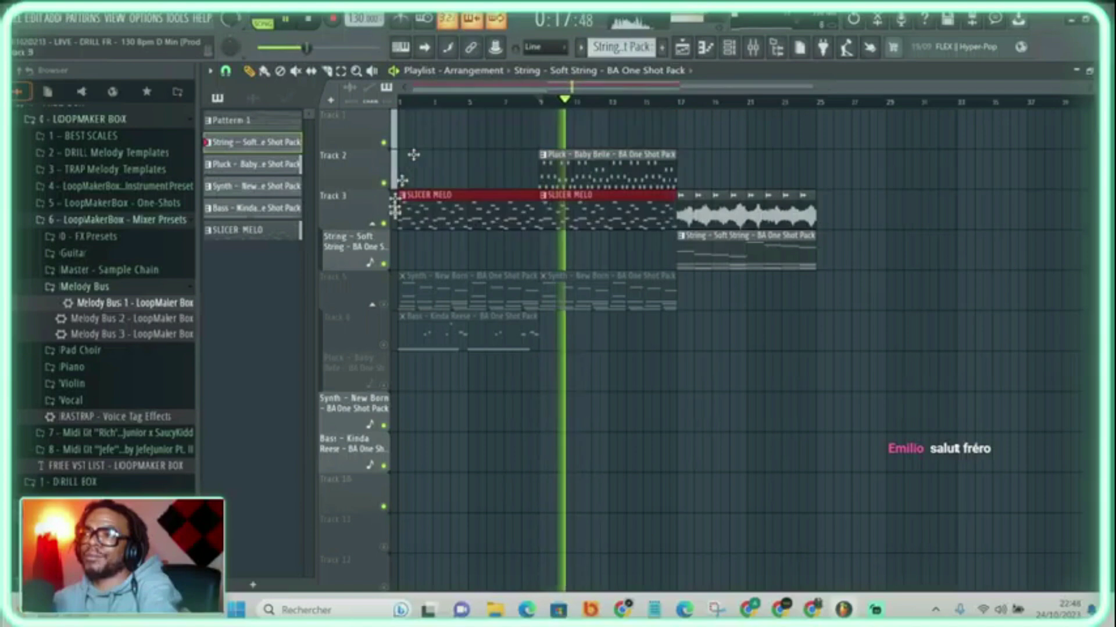
pyautogui.moveTo(658, 144); pyautogui.dragTo(449, 147)
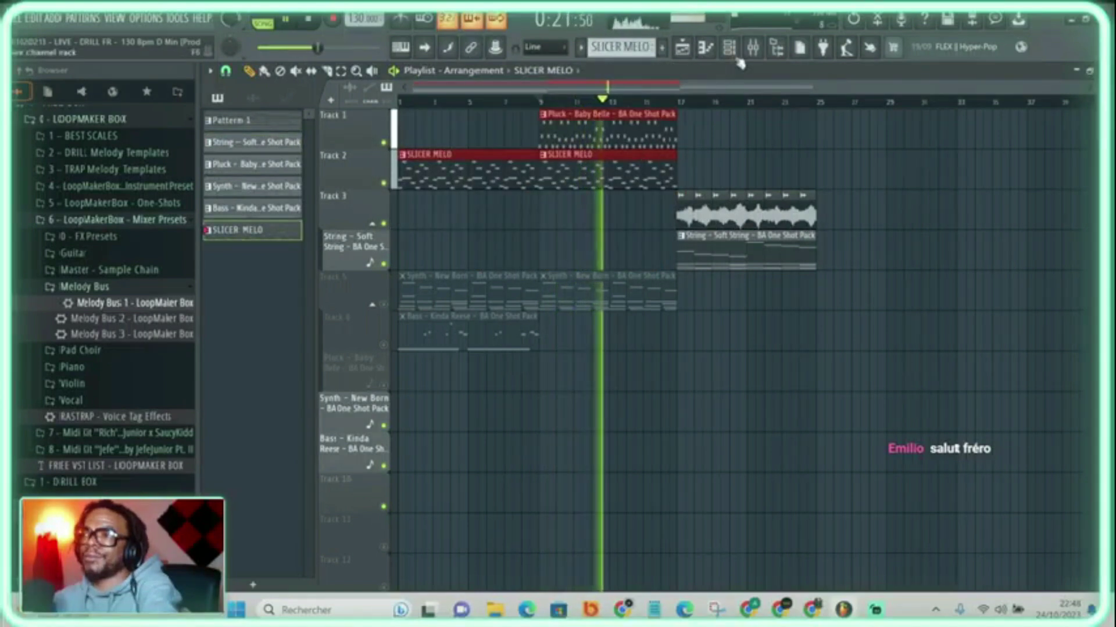
# Copy the HalfTime effect from Insert 2 to the first effect slot of Insert 1
pyautogui.click(752, 47)
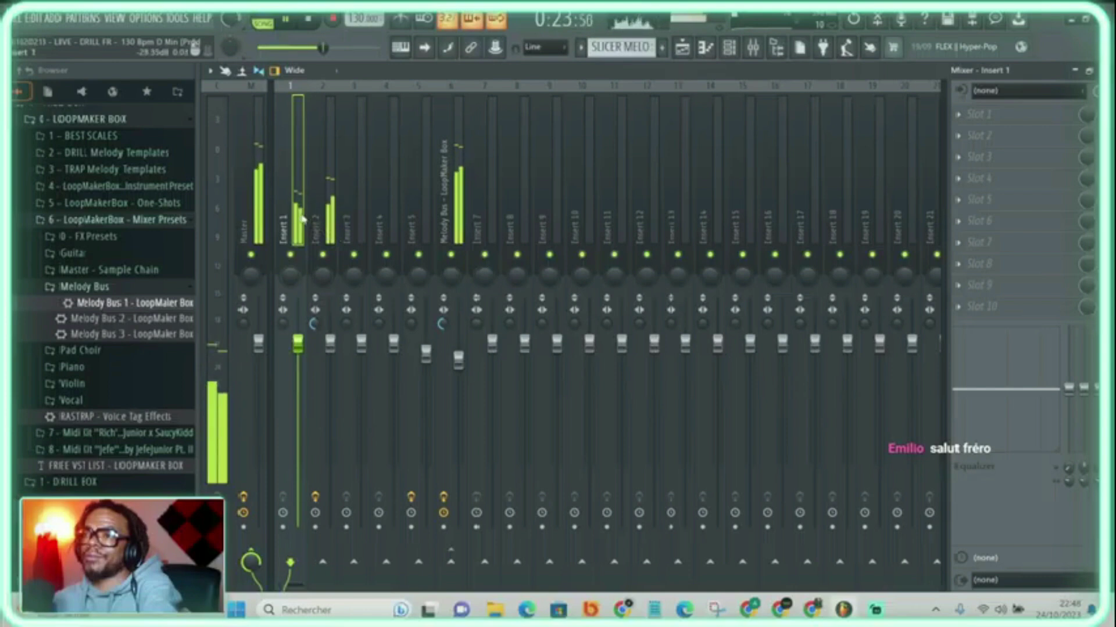
pyautogui.click(328, 216)
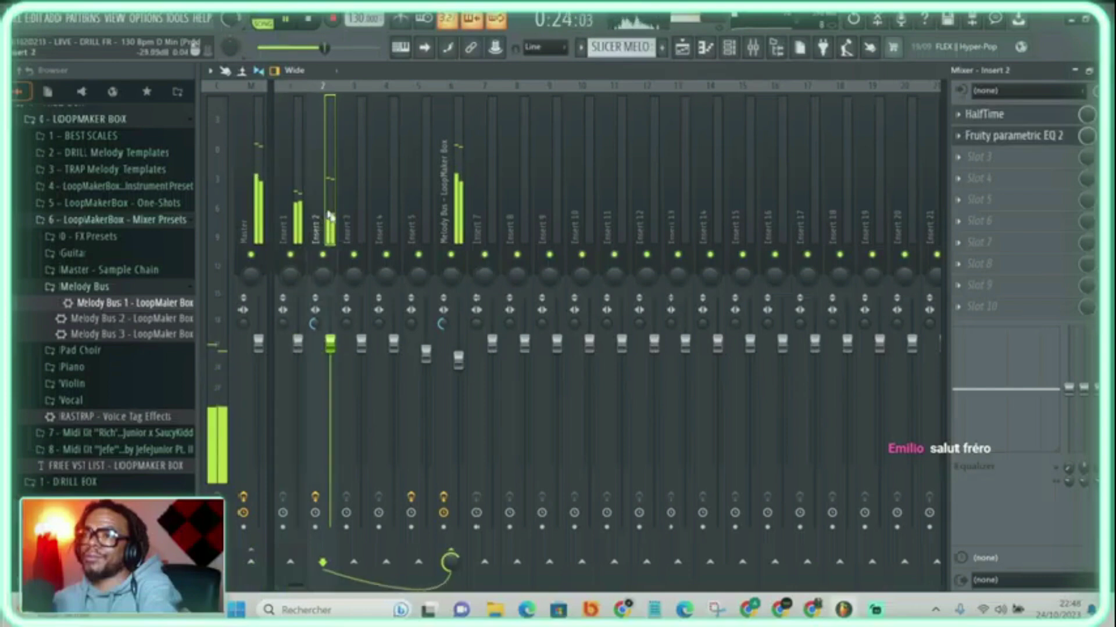
pyautogui.click(957, 114)
pyautogui.moveTo(973, 193); pyautogui.dragTo(301, 189)
pyautogui.click(291, 167)
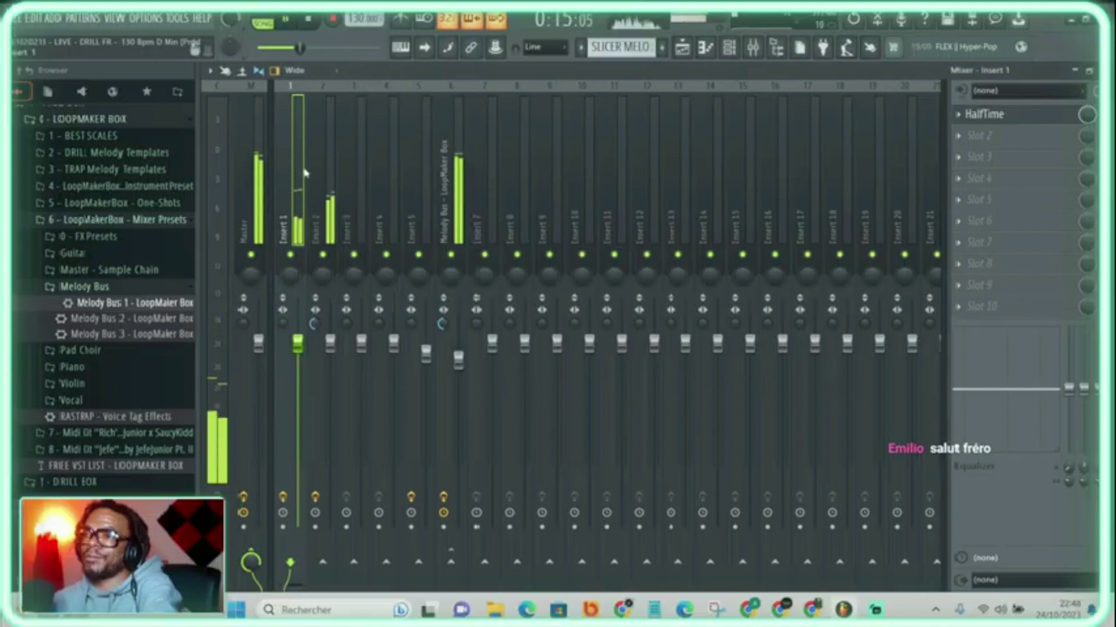
# Solo Insert 1, review its HalfTime settings, and compare it with Insert 2
pyautogui.rightClick(290, 255)
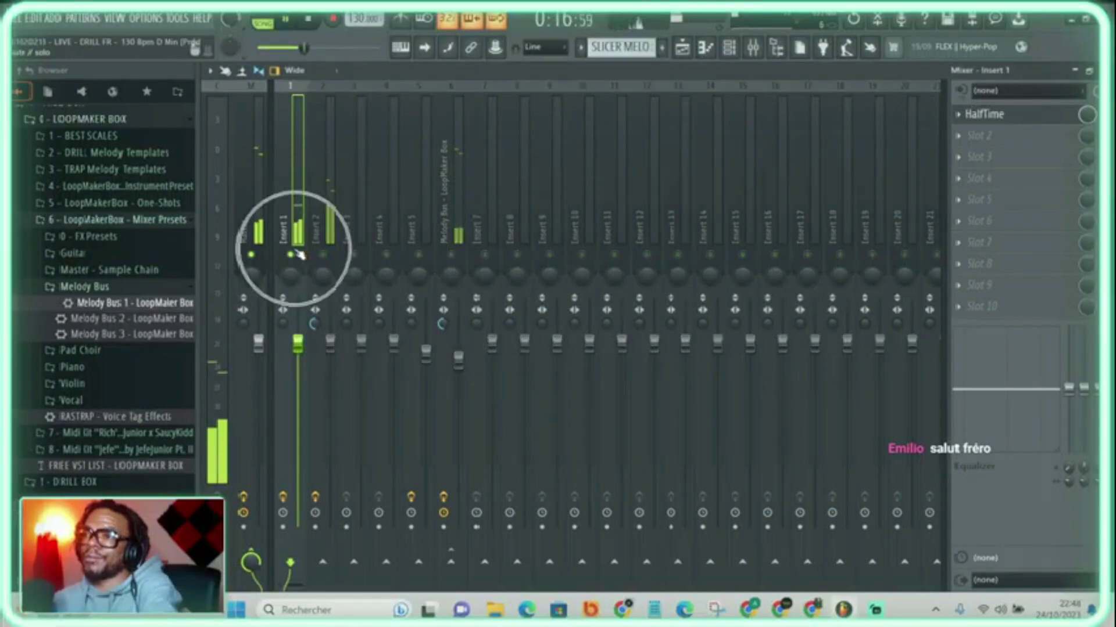
pyautogui.click(1012, 115)
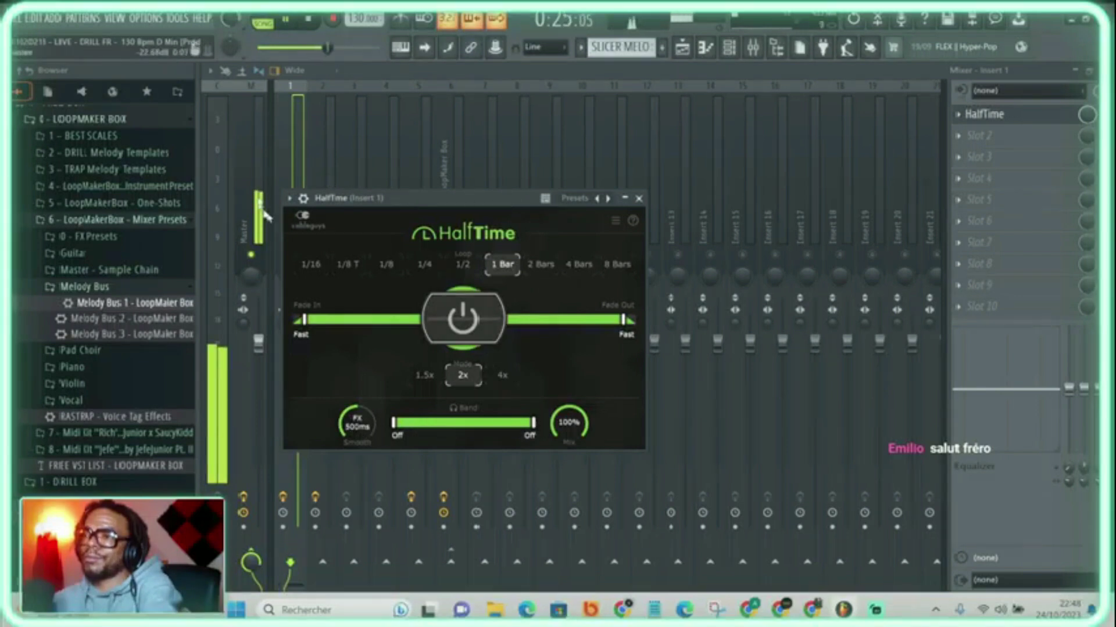
pyautogui.click(323, 180)
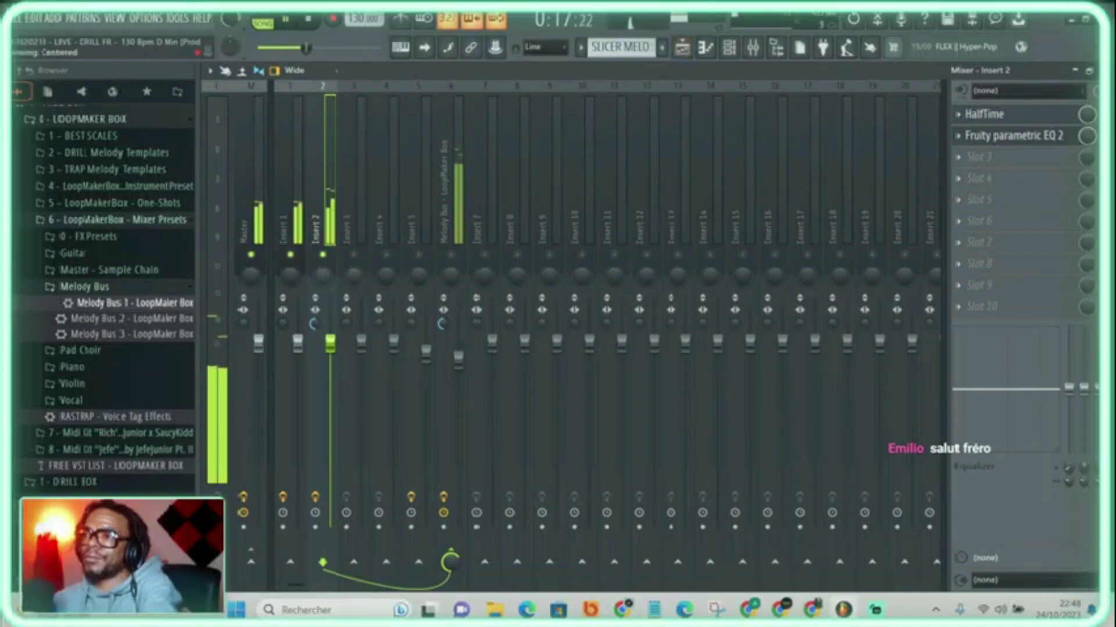
# Pan Insert 1 about 16% left
pyautogui.moveTo(308, 273)
pyautogui.mouseDown()
pyautogui.moveTo(324, 283)
pyautogui.moveTo(293, 277)
pyautogui.mouseUp()
pyautogui.rightClick(319, 282)
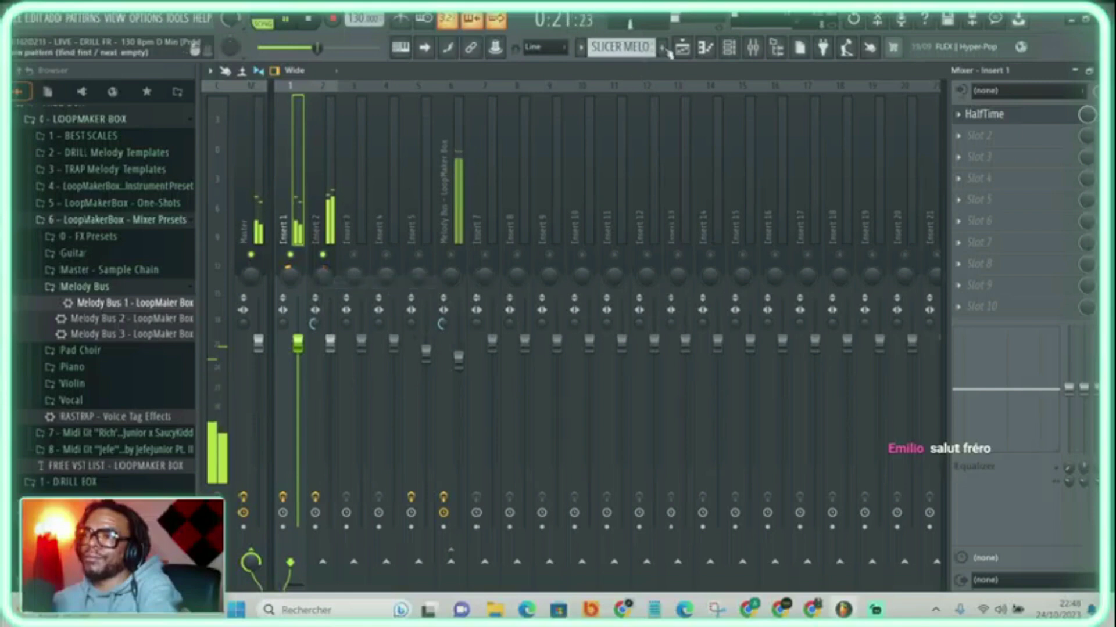
# Unmute the Melody Bus insert and route Insert 1 to it instead of the master
pyautogui.click(685, 51)
pyautogui.click(683, 51)
pyautogui.click(452, 255)
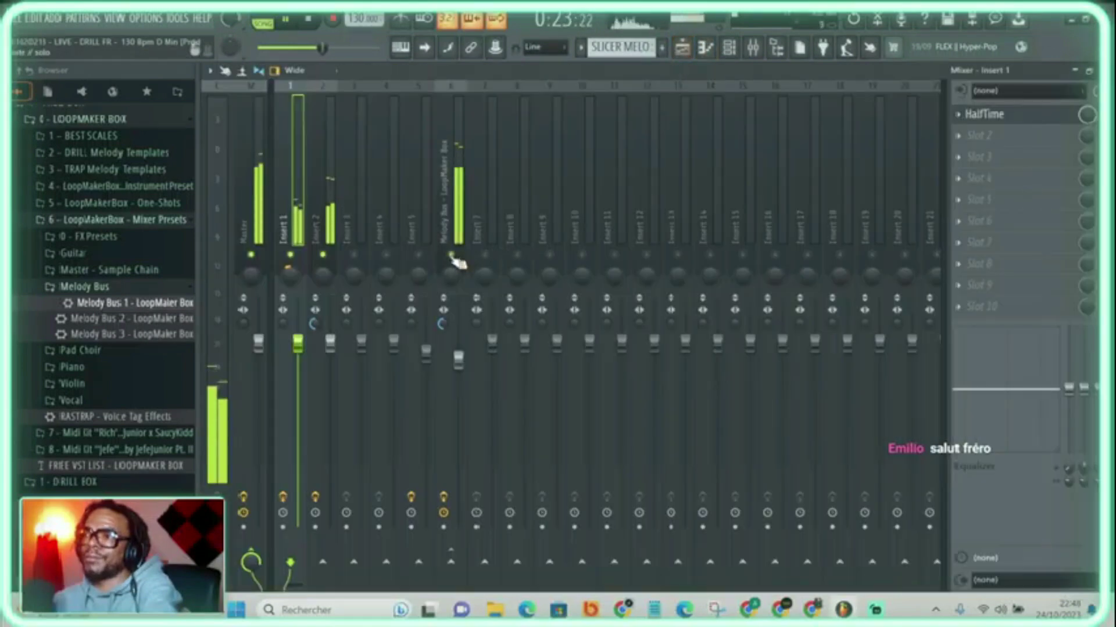
pyautogui.click(453, 562)
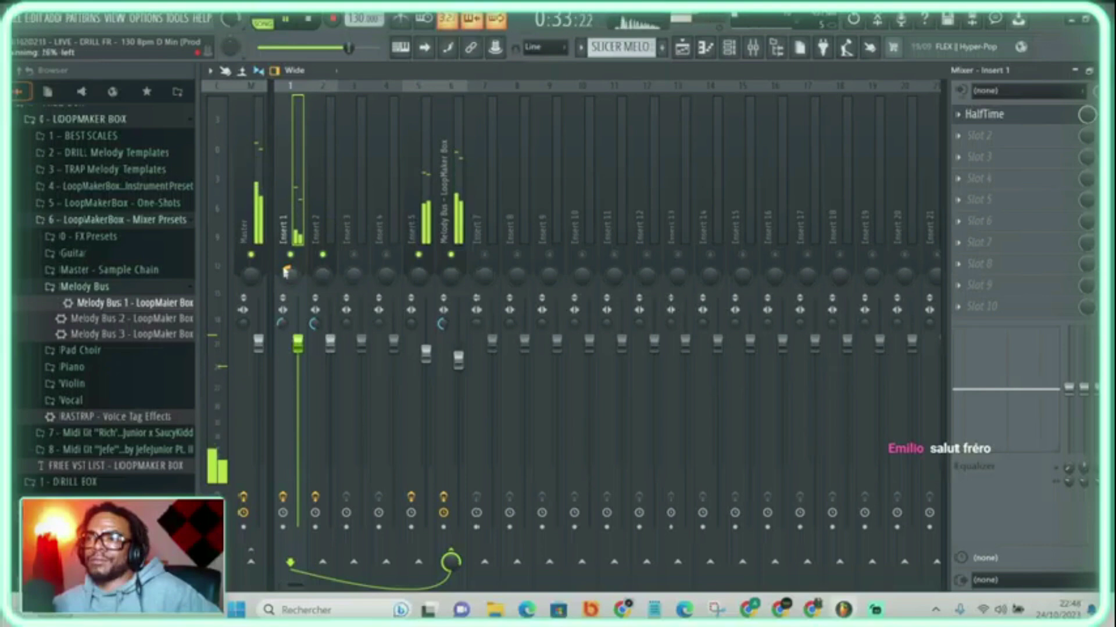
# Review the channel rack and play the arrangement from bar 9 in the playlist
pyautogui.click(732, 49)
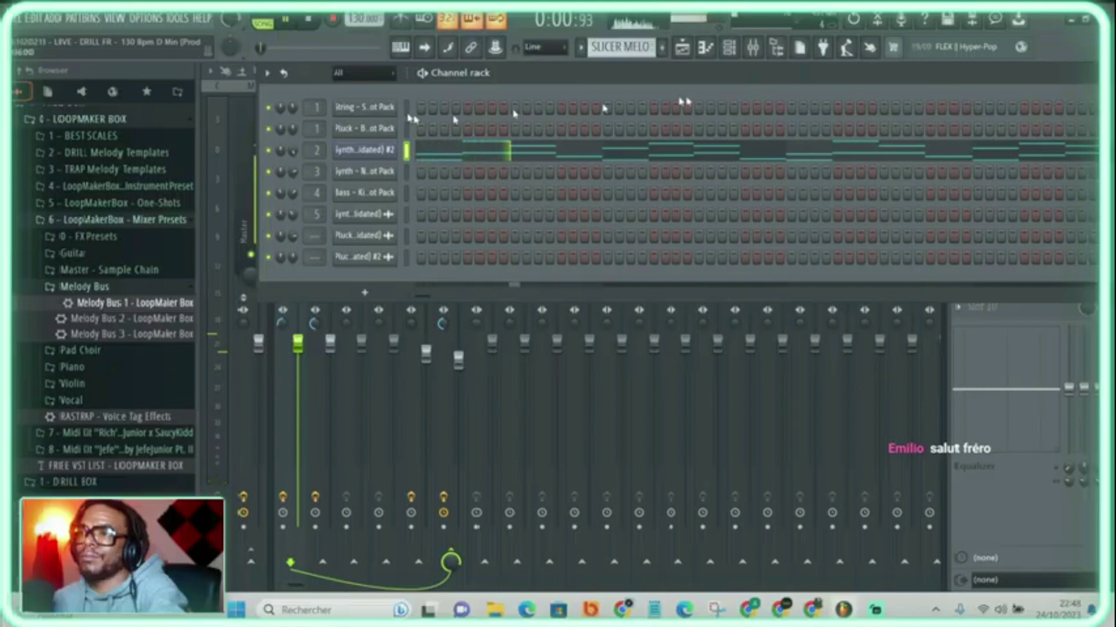
pyautogui.click(682, 49)
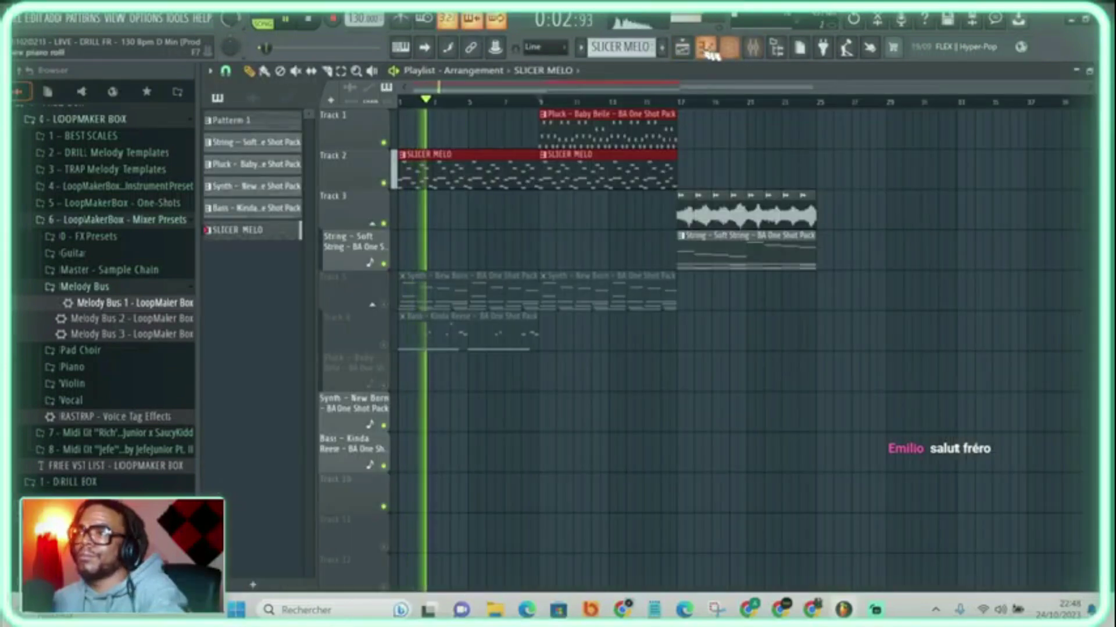
pyautogui.click(541, 103)
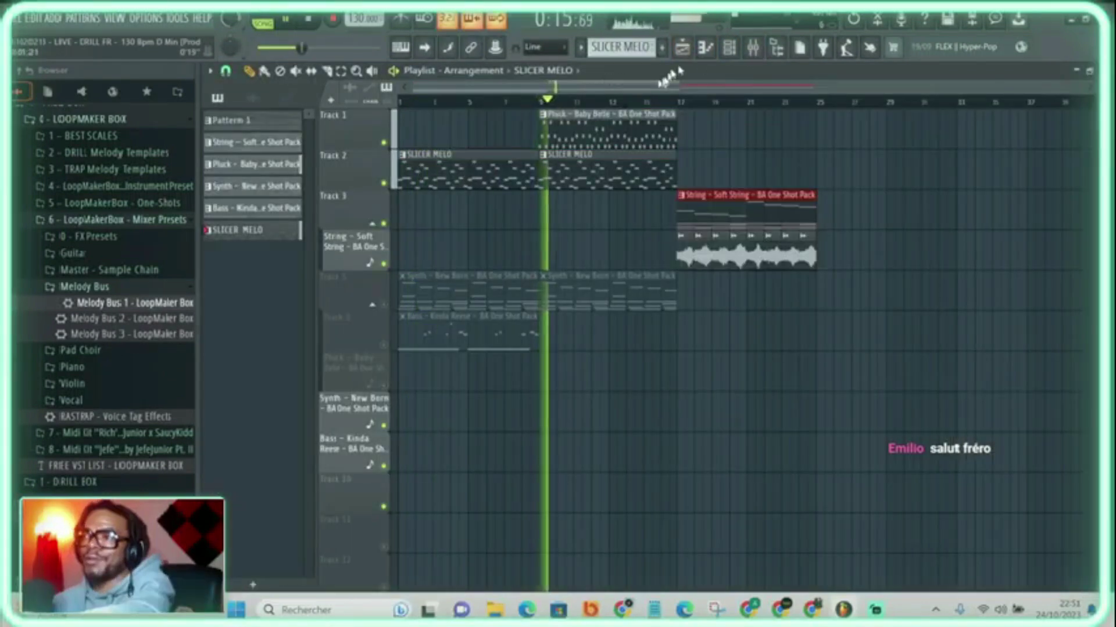
# Lower the volume fader of Insert 1 in the mixer
pyautogui.click(752, 47)
pyautogui.moveTo(302, 344); pyautogui.dragTo(302, 386)
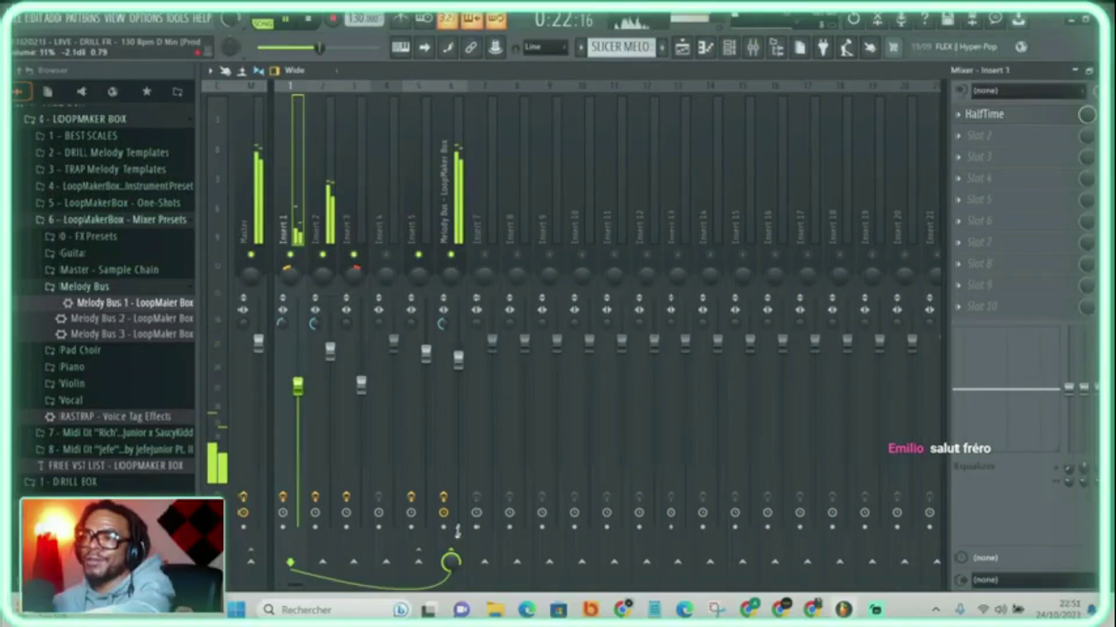
# Raise the volume fader of Insert 3 slightly and unmute Insert 4 in the mixer
pyautogui.click(314, 204)
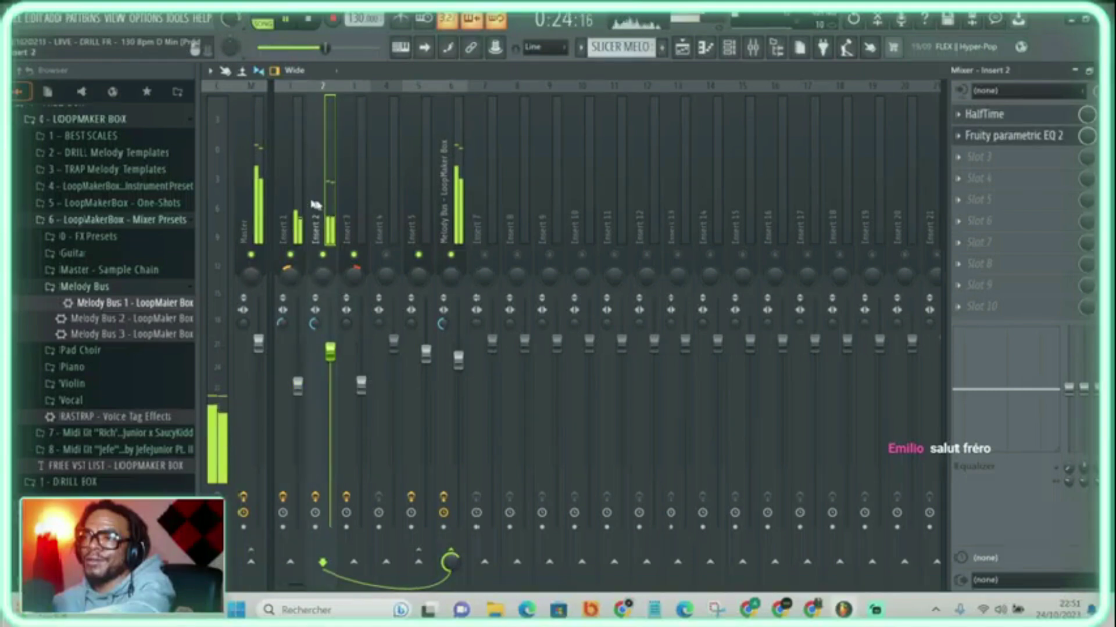
pyautogui.click(359, 226)
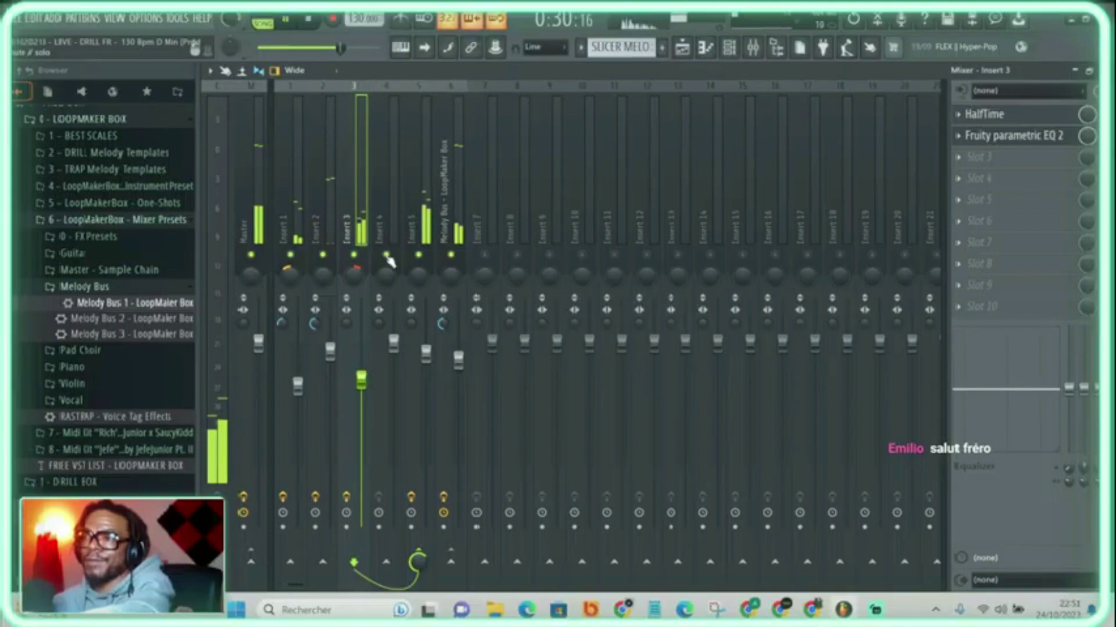
# Duplicate the SLICER MELO clip on Track 2 of the playlist so a copy starts at bar 17
pyautogui.click(681, 49)
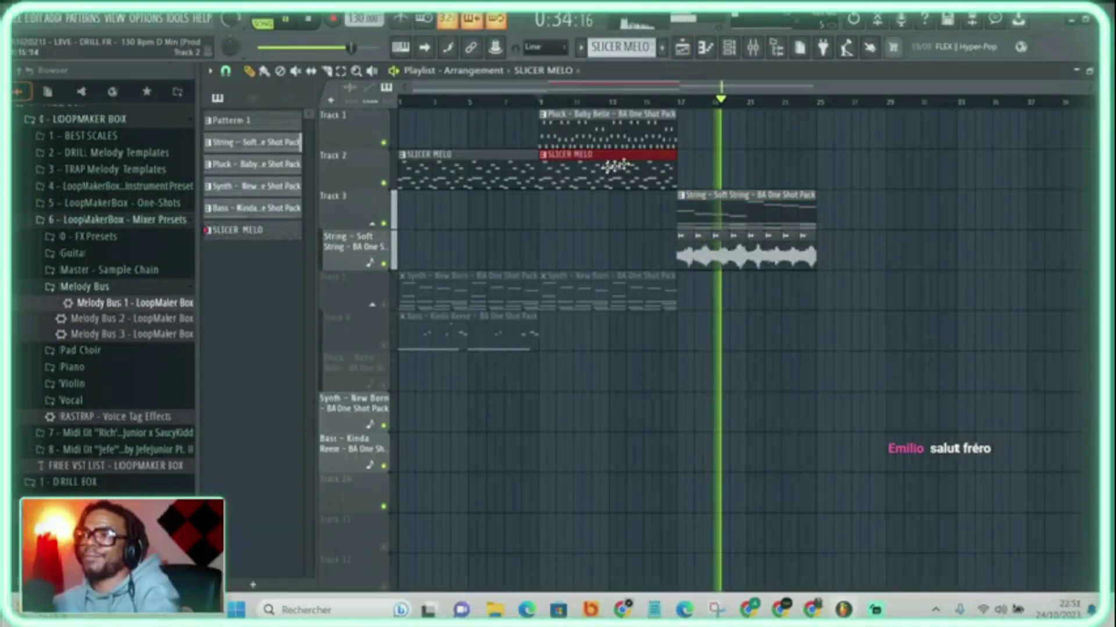
pyautogui.hotkey('ctrl', 'b')
pyautogui.scroll(-1, 707, 114)
pyautogui.scroll(-1, 707, 114)
pyautogui.scroll(2, 709, 107)
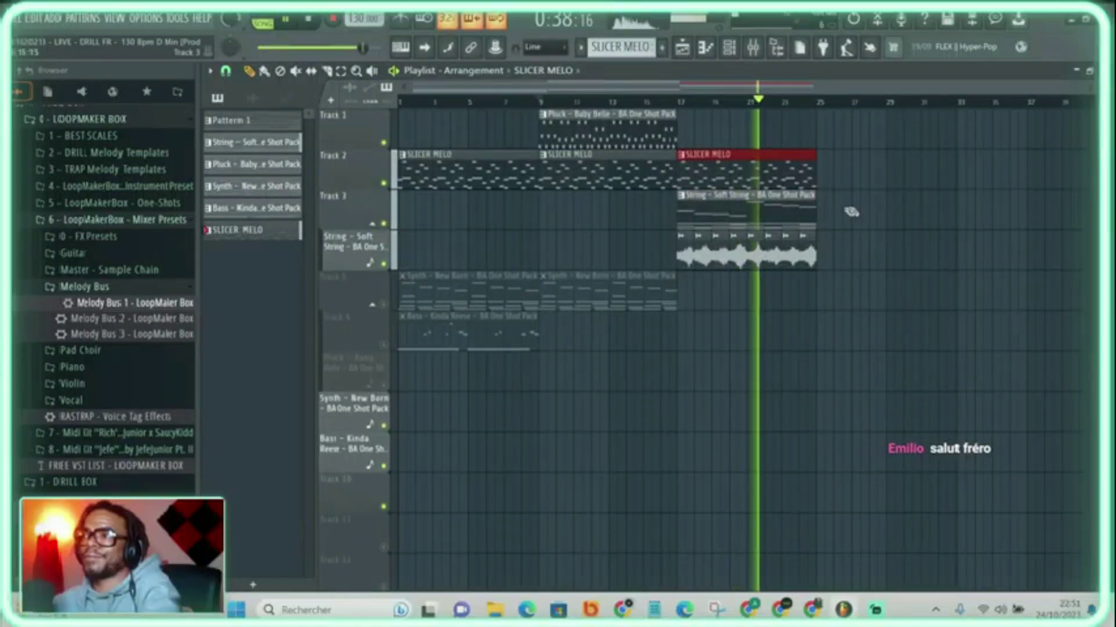
# Move the audio clip from bar 17 to bar 25 and copy the Pluck - Baby Belle clip on Track 1 to bar 25
pyautogui.moveTo(841, 232); pyautogui.dragTo(685, 308)
pyautogui.moveTo(682, 256); pyautogui.dragTo(822, 256)
pyautogui.moveTo(639, 141); pyautogui.dragTo(908, 137)
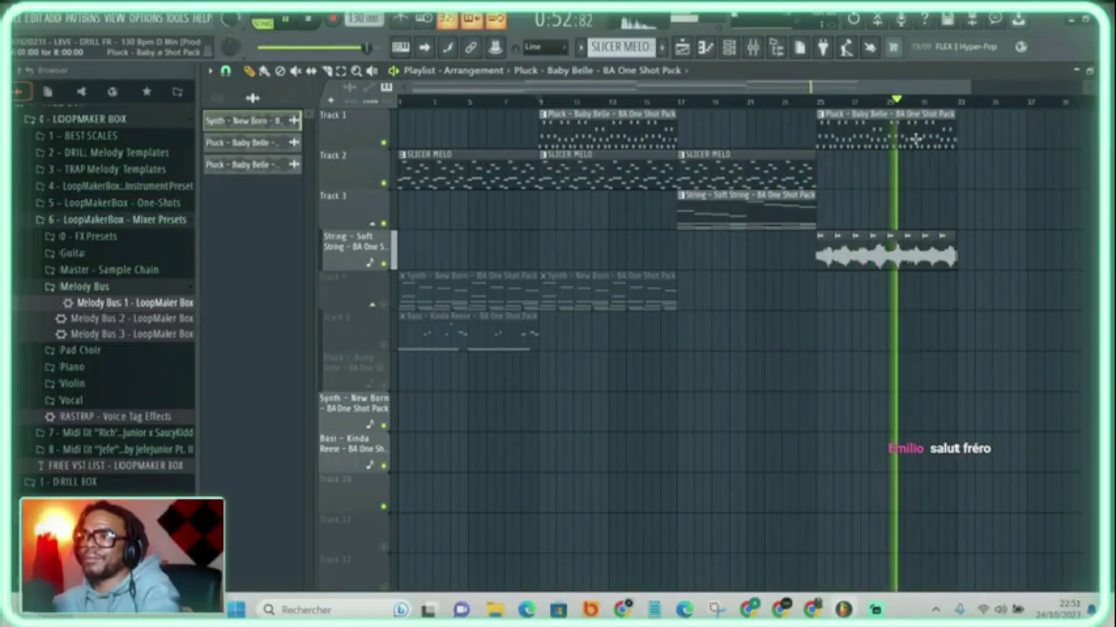
# Copy the string clip, the audio clip and the SLICER MELO clip to bar 33, each on its own track
pyautogui.scroll(-2, 815, 105)
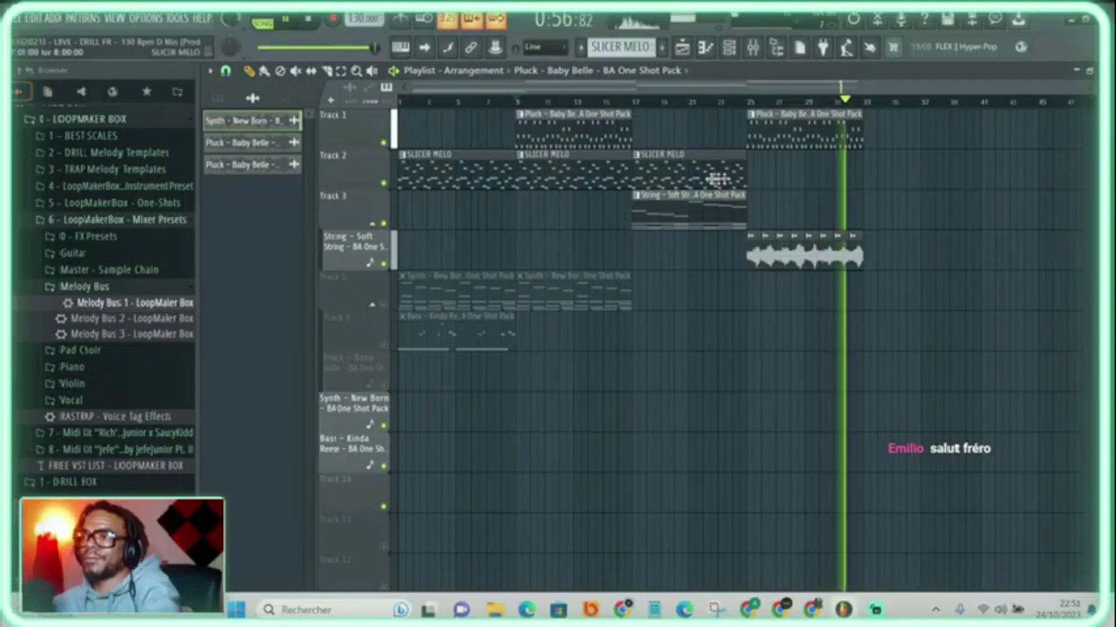
pyautogui.moveTo(705, 217); pyautogui.dragTo(932, 218)
pyautogui.moveTo(918, 264); pyautogui.dragTo(868, 257)
pyautogui.click(860, 101)
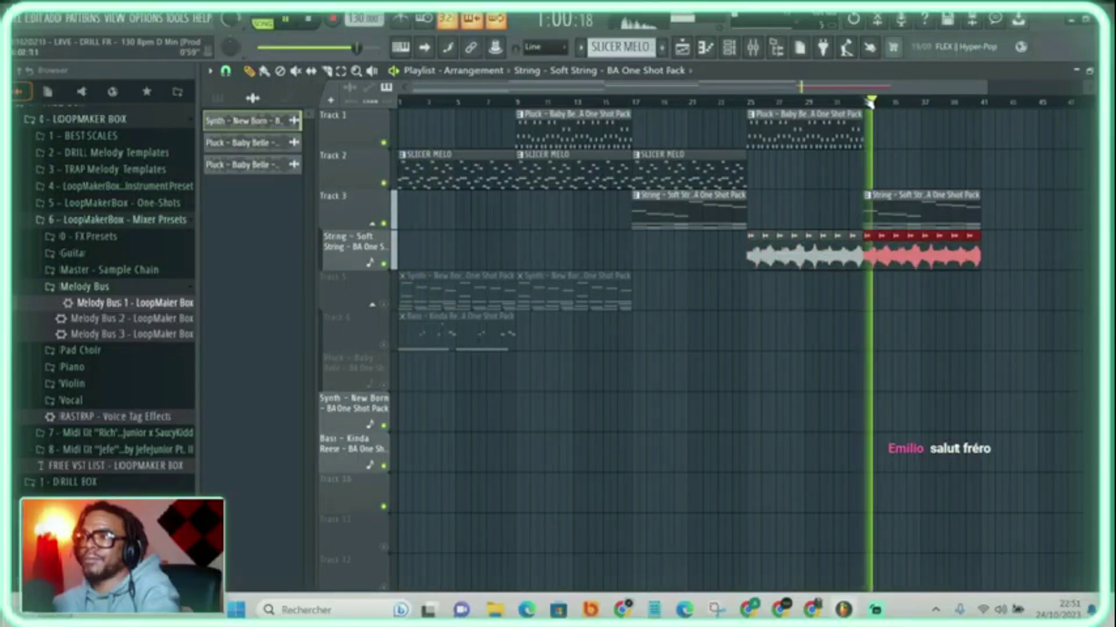
pyautogui.moveTo(737, 177); pyautogui.dragTo(930, 181)
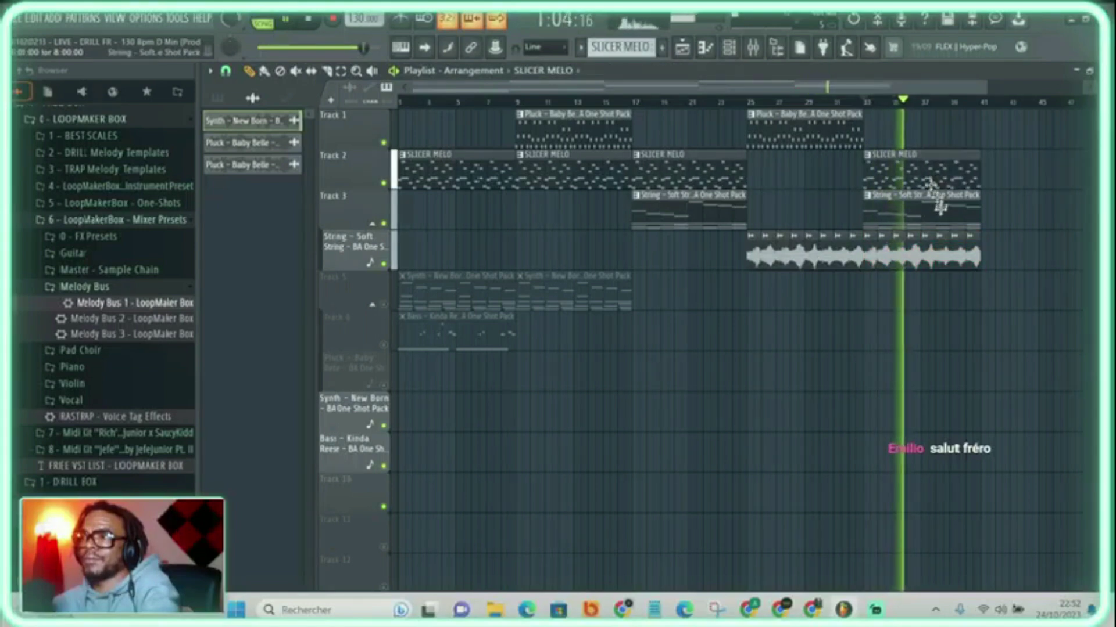
# Place the audio clip copy at bar 41 instead of bar 33, with the string clip kept at bar 33
pyautogui.moveTo(888, 218); pyautogui.dragTo(1009, 226)
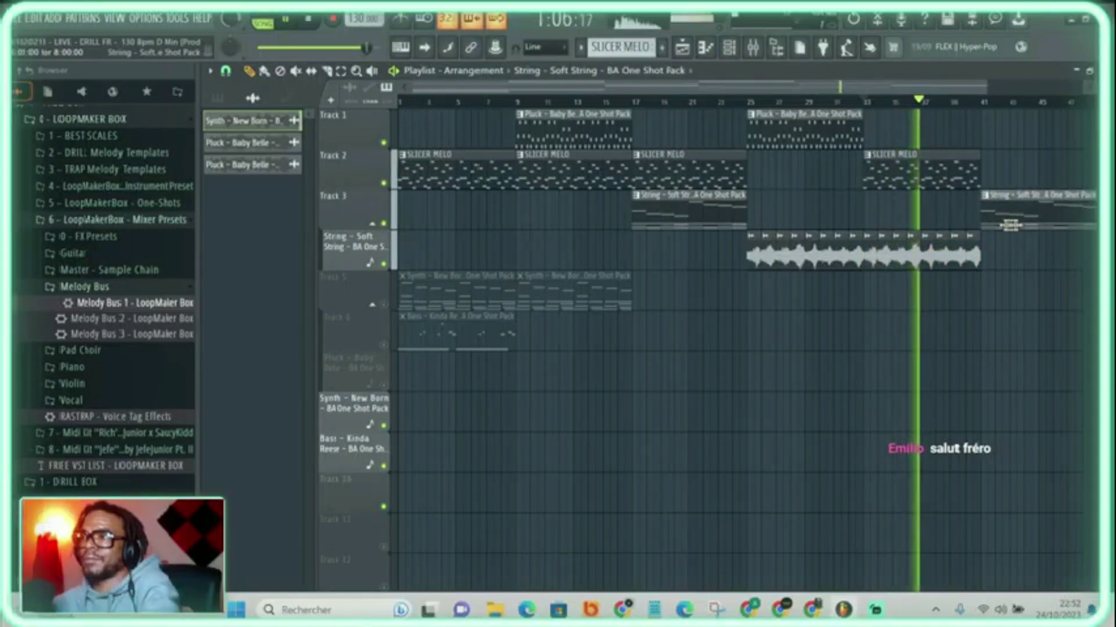
pyautogui.scroll(-3, 900, 108)
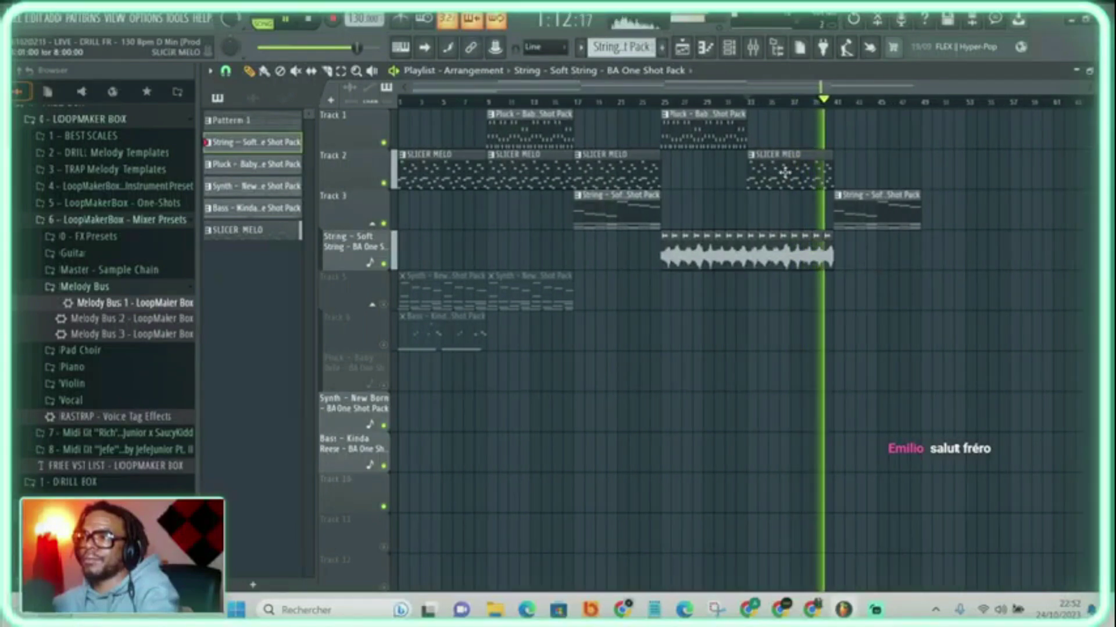
pyautogui.moveTo(848, 261); pyautogui.dragTo(750, 258)
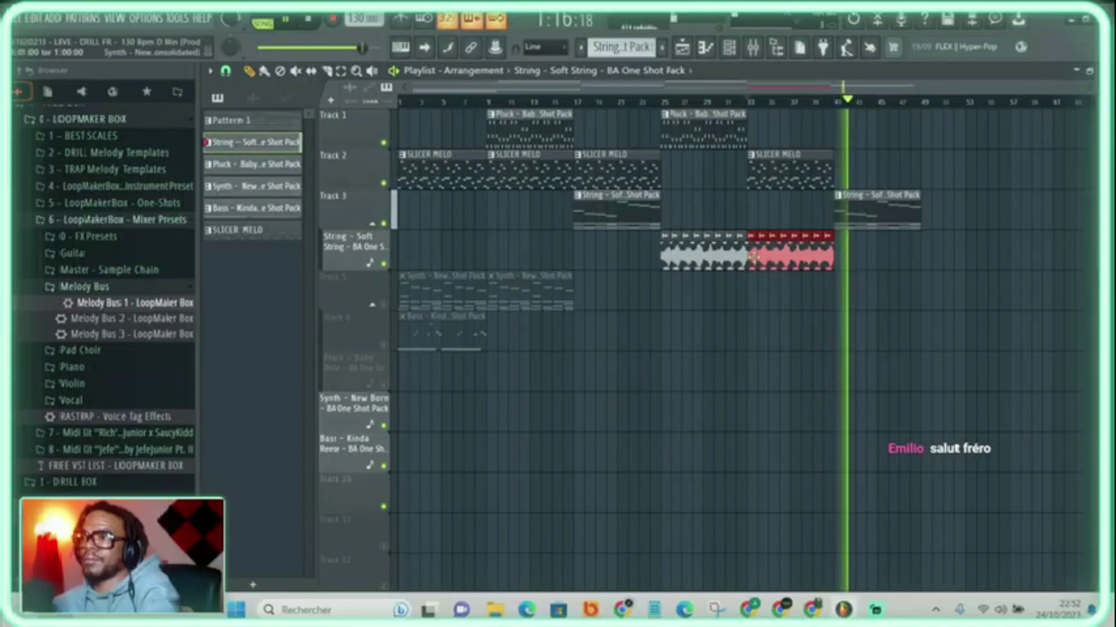
pyautogui.hotkey('ctrl', 'b')
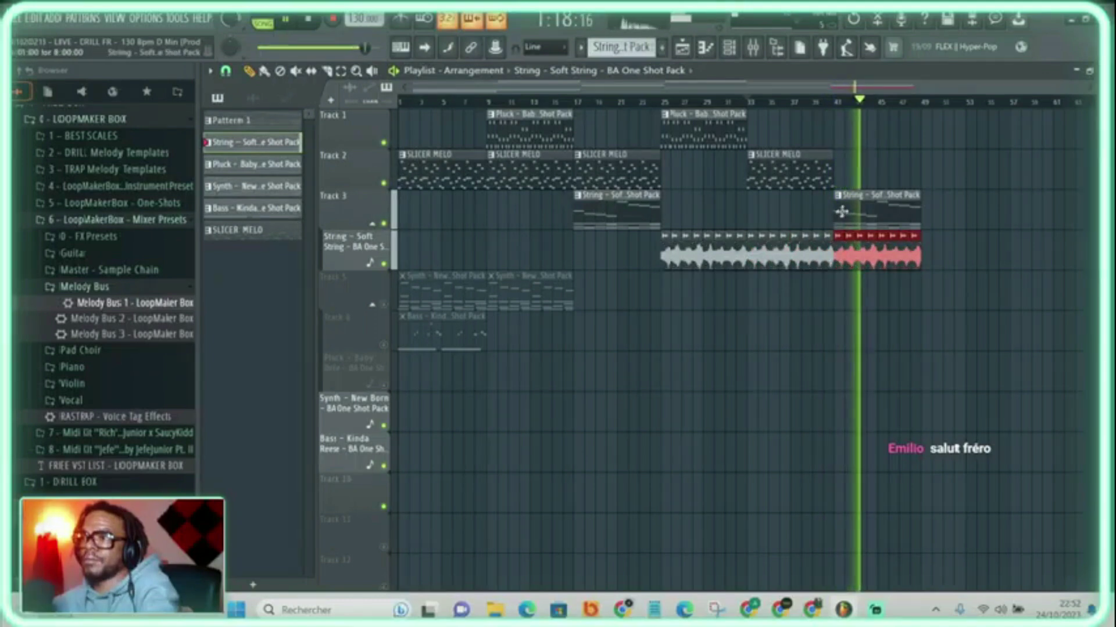
pyautogui.moveTo(846, 211); pyautogui.dragTo(825, 256)
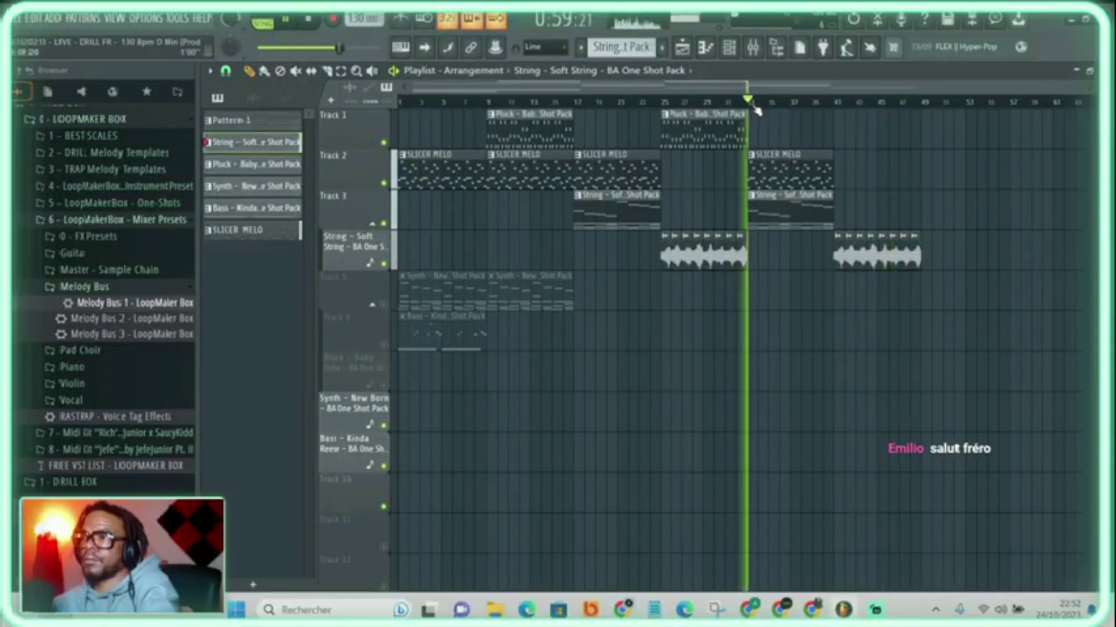
# Copy the SLICER MELO clip on Track 2 to bar 41 and play the arrangement from bar 1
pyautogui.click(790, 173)
pyautogui.keyDown('shift'); pyautogui.moveTo(793, 174); pyautogui.dragTo(883, 186); pyautogui.keyUp('shift')
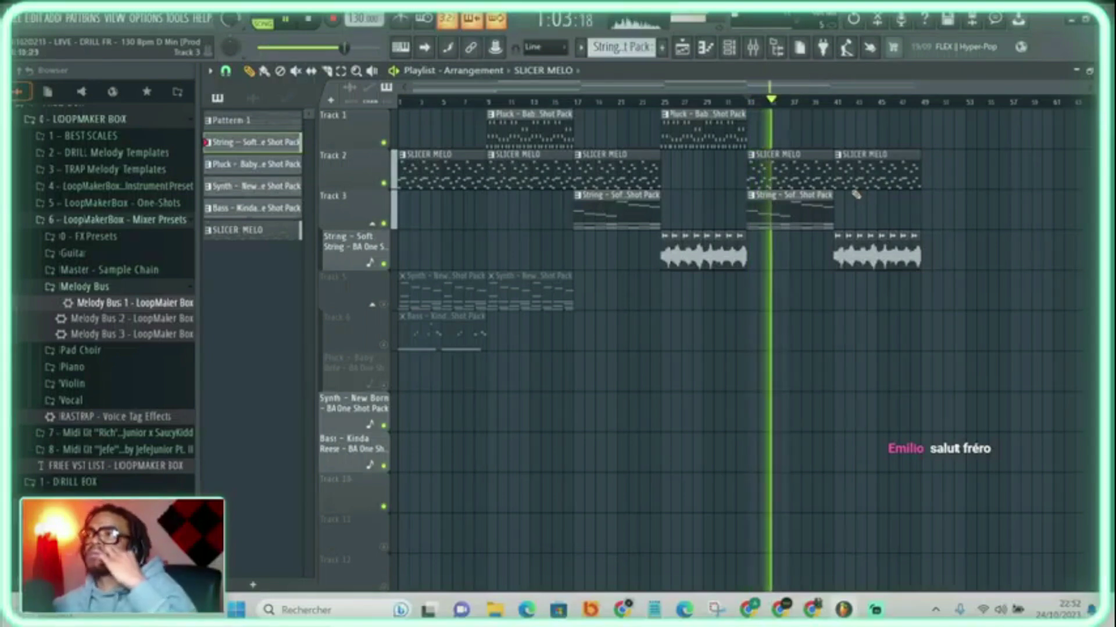
pyautogui.click(399, 101)
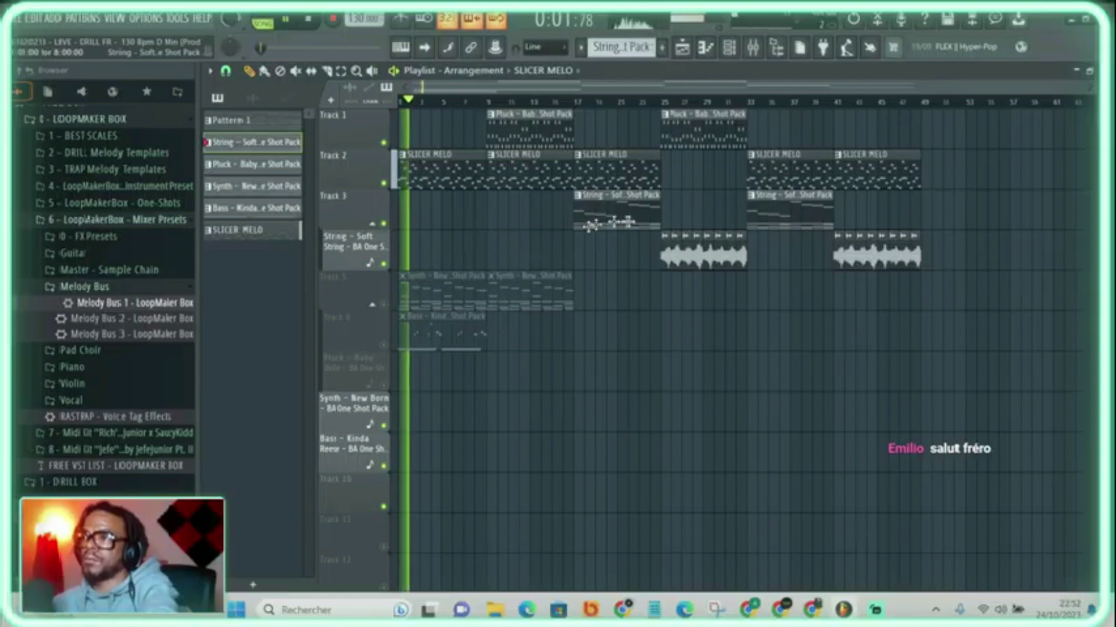
# Copy the audio clip to bar 1 and unmute Tracks 5 and 6
pyautogui.moveTo(776, 266); pyautogui.dragTo(312, 266)
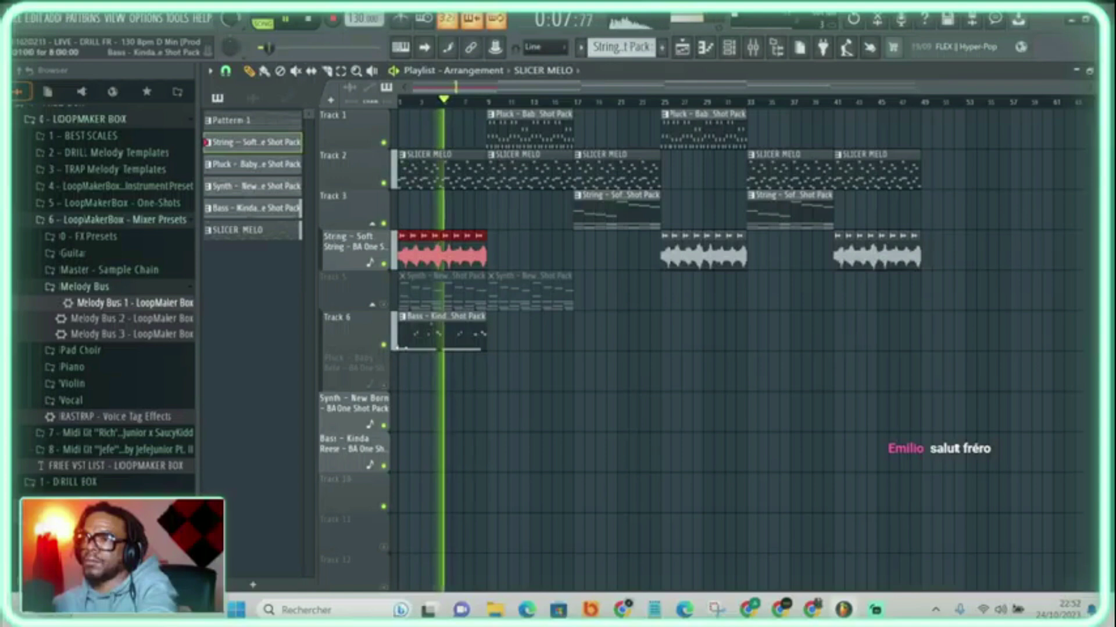
pyautogui.click(384, 304)
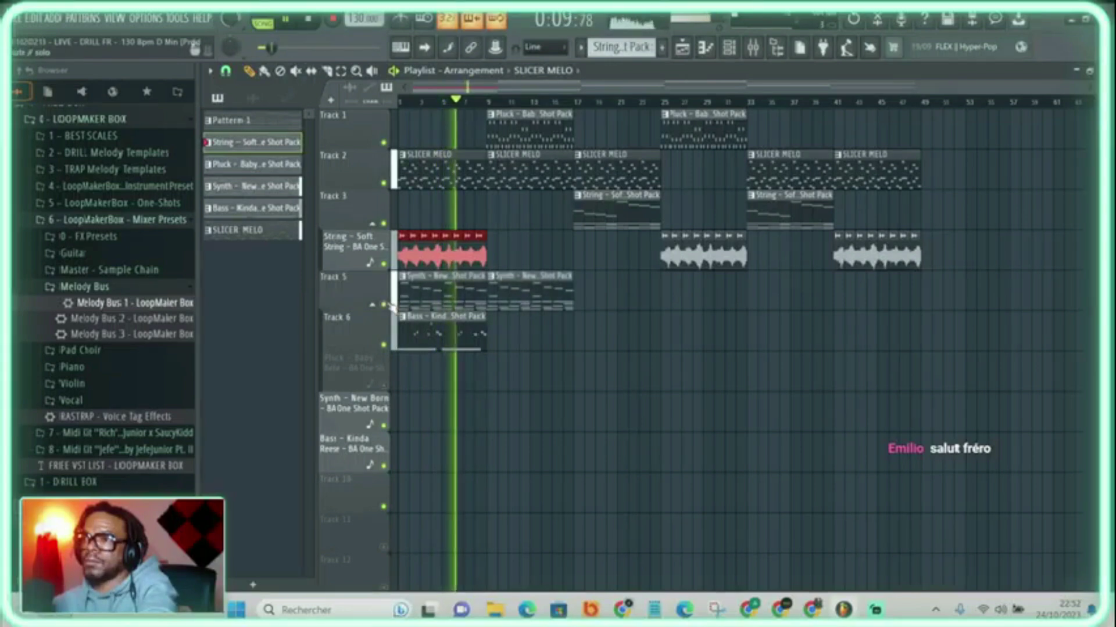
# Play the start of the arrangement, skip to bar 9, and delete the synth clip at bar 1 on Track 5
pyautogui.click(401, 104)
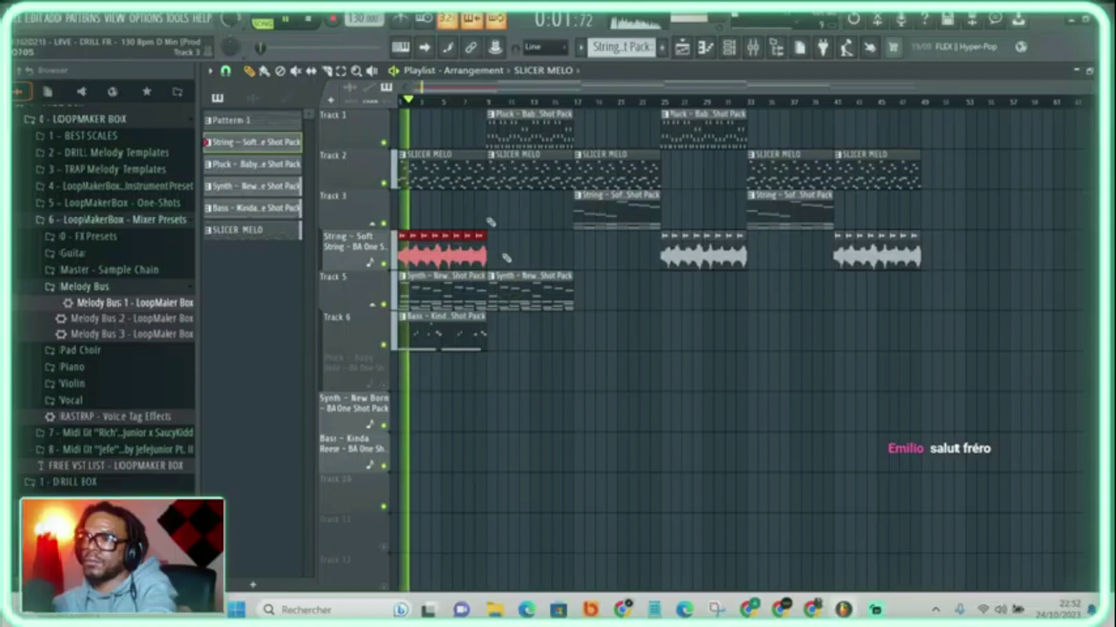
pyautogui.click(488, 102)
pyautogui.rightClick(430, 298)
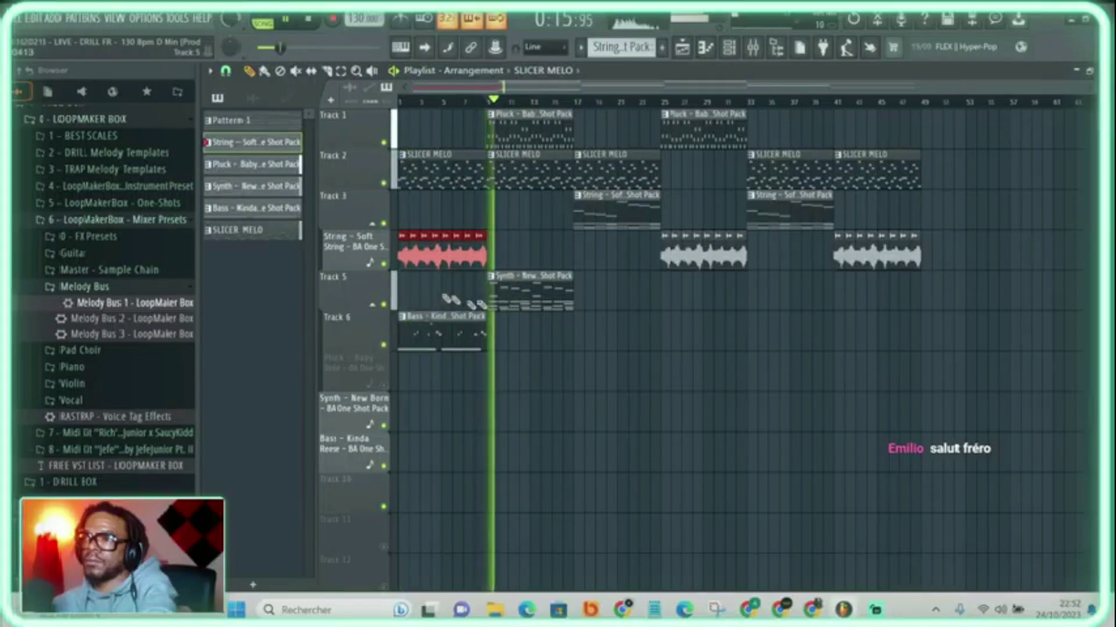
# Route Insert 5 to the Melody Bus and copy Insert 3's mixer track state onto Insert 5
pyautogui.rightClick(383, 305)
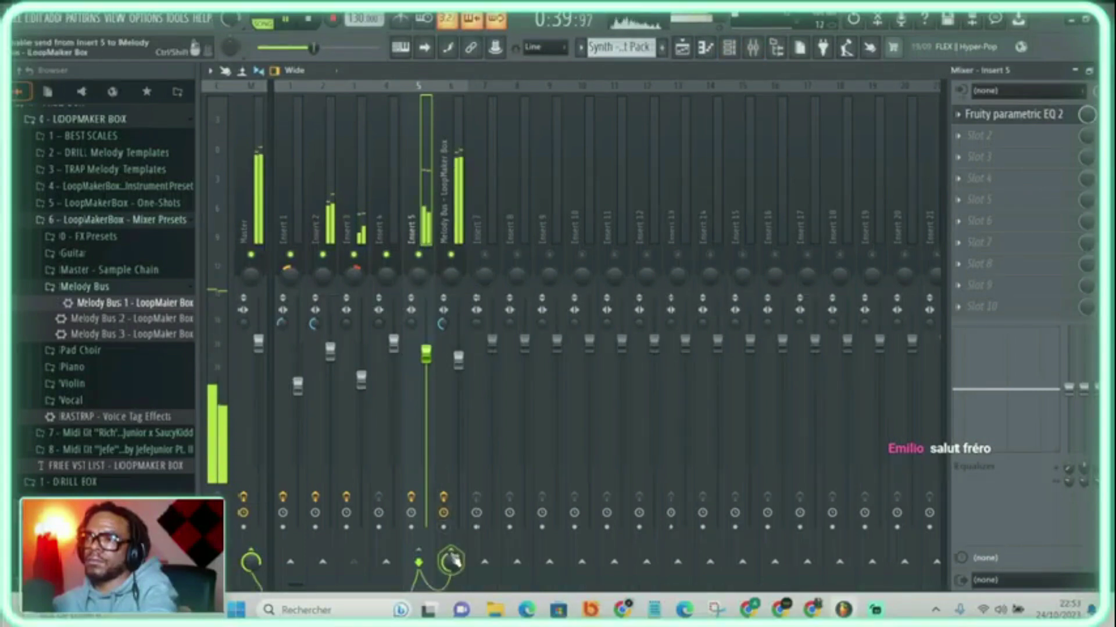
pyautogui.click(360, 233)
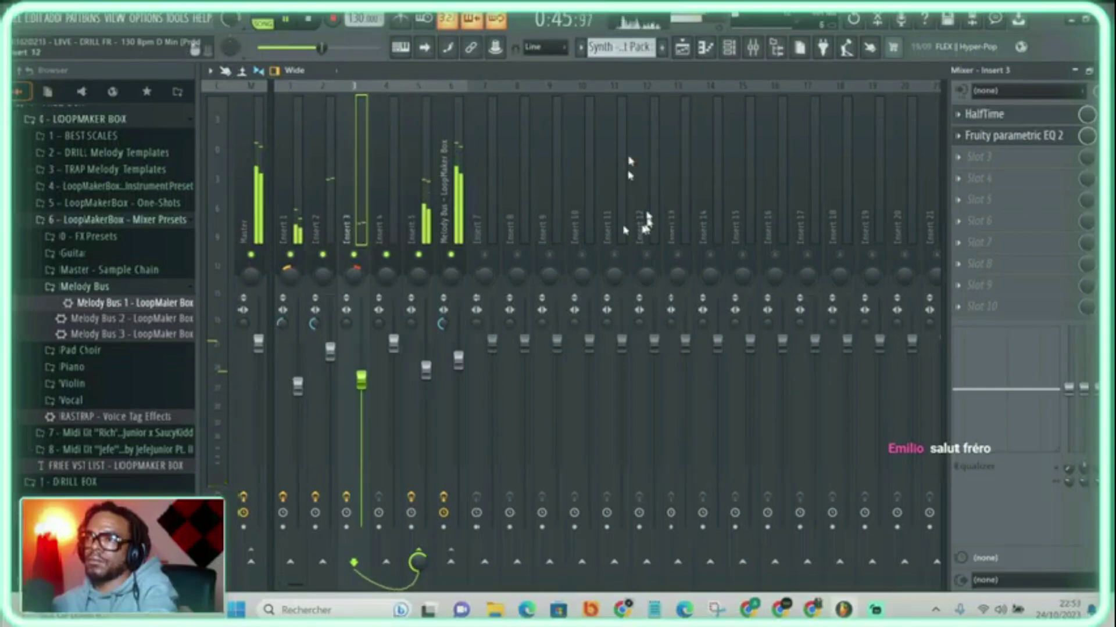
pyautogui.rightClick(367, 187)
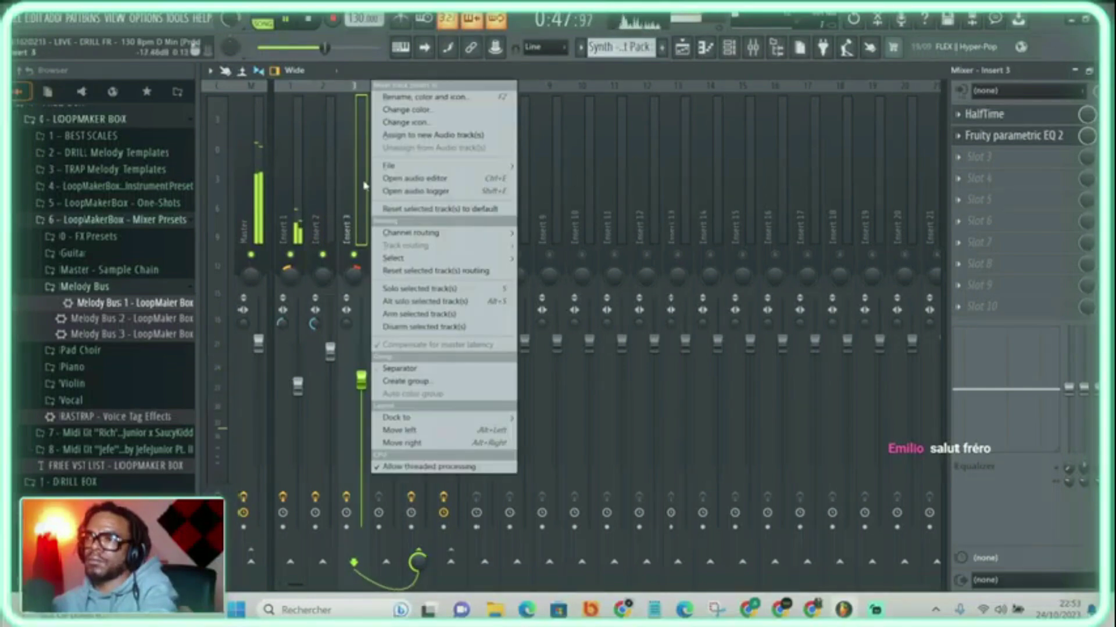
pyautogui.moveTo(407, 165)
pyautogui.moveTo(563, 181); pyautogui.dragTo(426, 243)
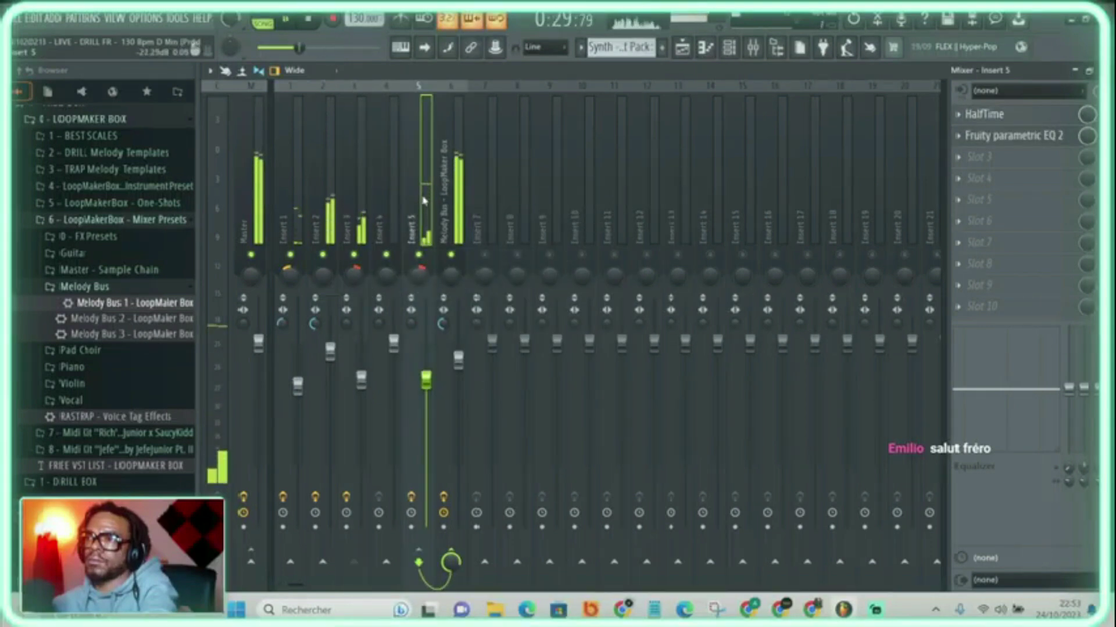
# Solo Insert 5 and check its HalfTime effect settings
pyautogui.rightClick(419, 256)
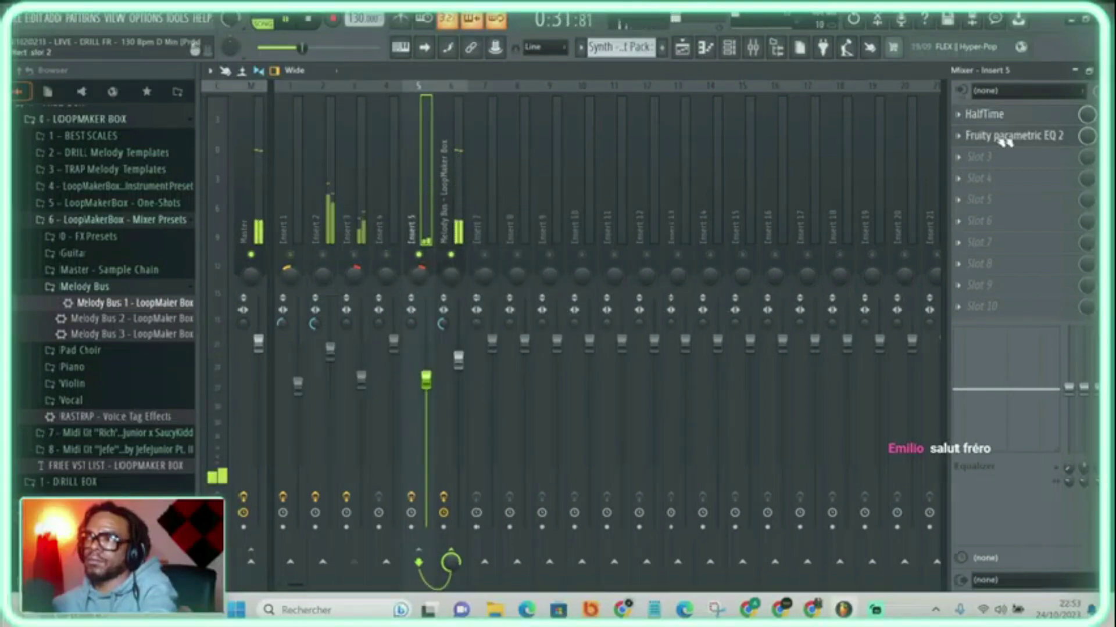
pyautogui.click(1050, 117)
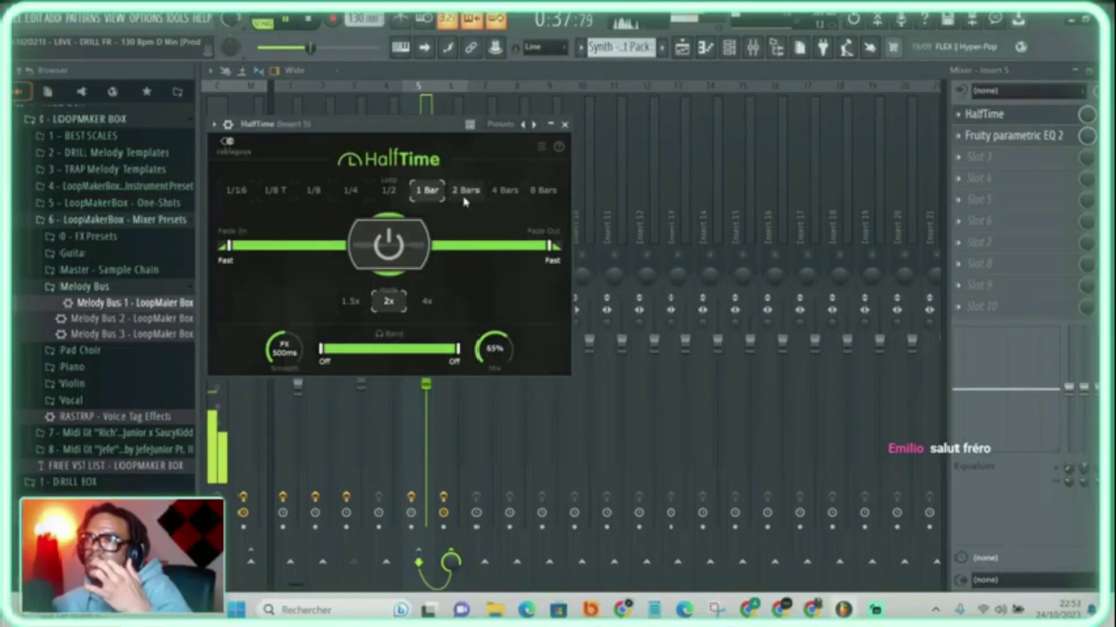
pyautogui.click(428, 109)
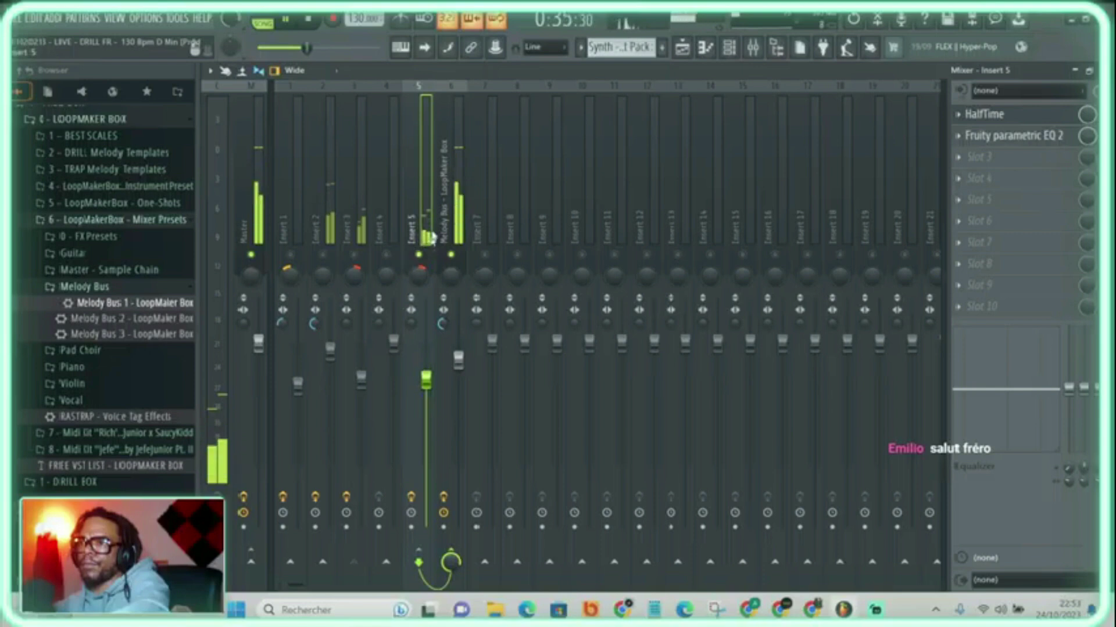
# In Insert 5's Fruity Parametric EQ 2, reset bands 4 and 7 and move the band 1 low cut up to about 555 Hz
pyautogui.click(999, 140)
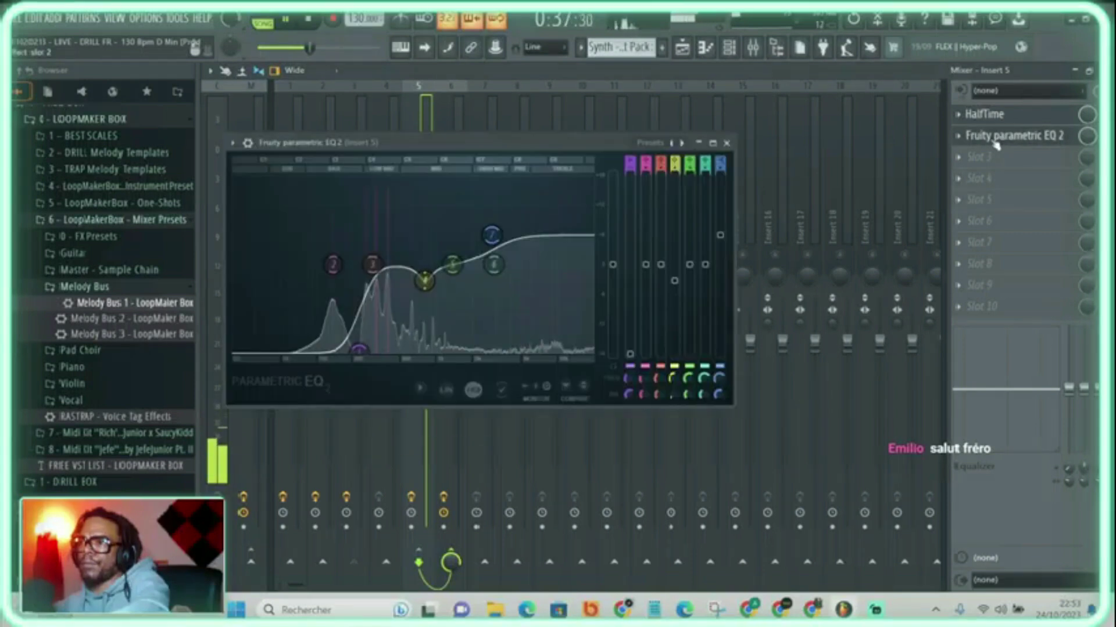
pyautogui.moveTo(358, 348); pyautogui.dragTo(385, 349)
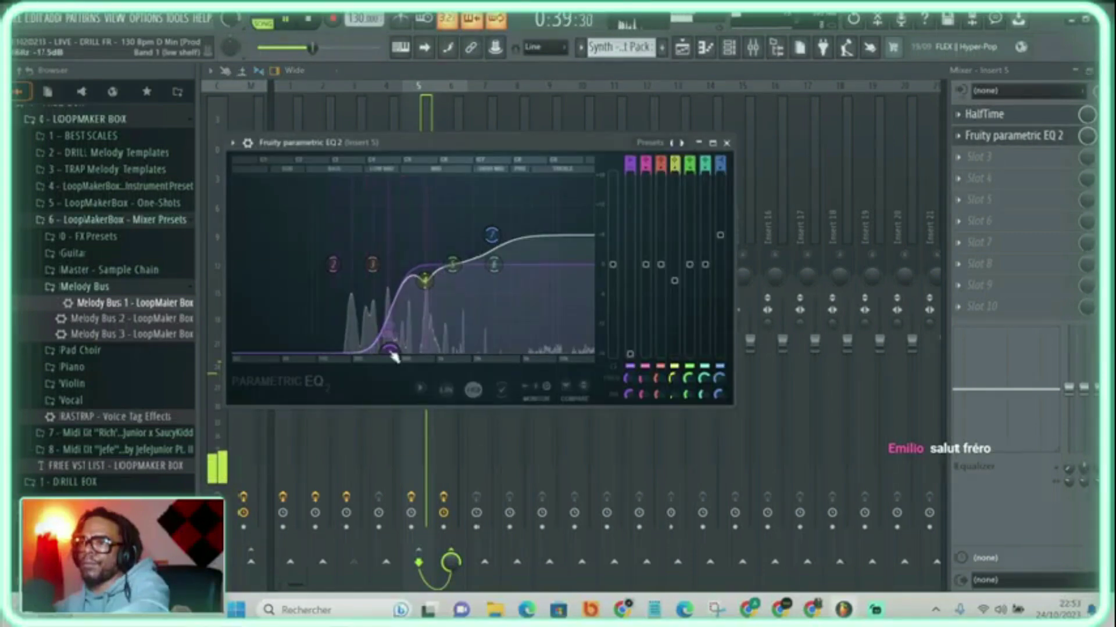
pyautogui.rightClick(424, 281)
pyautogui.click(438, 298)
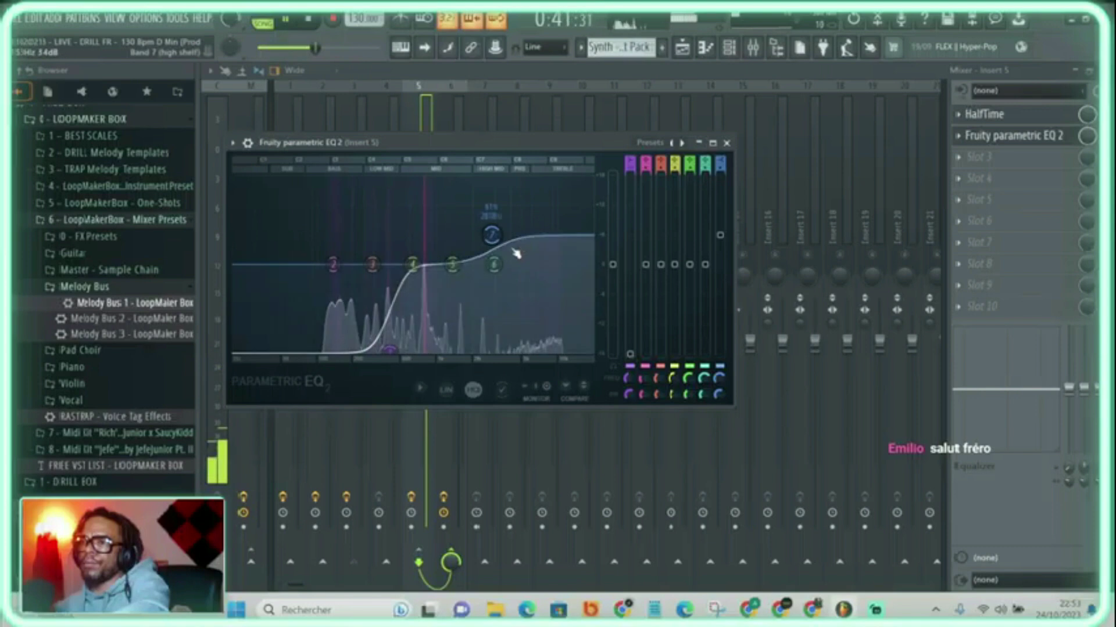
pyautogui.rightClick(491, 236)
pyautogui.click(522, 256)
pyautogui.moveTo(385, 347); pyautogui.dragTo(405, 348)
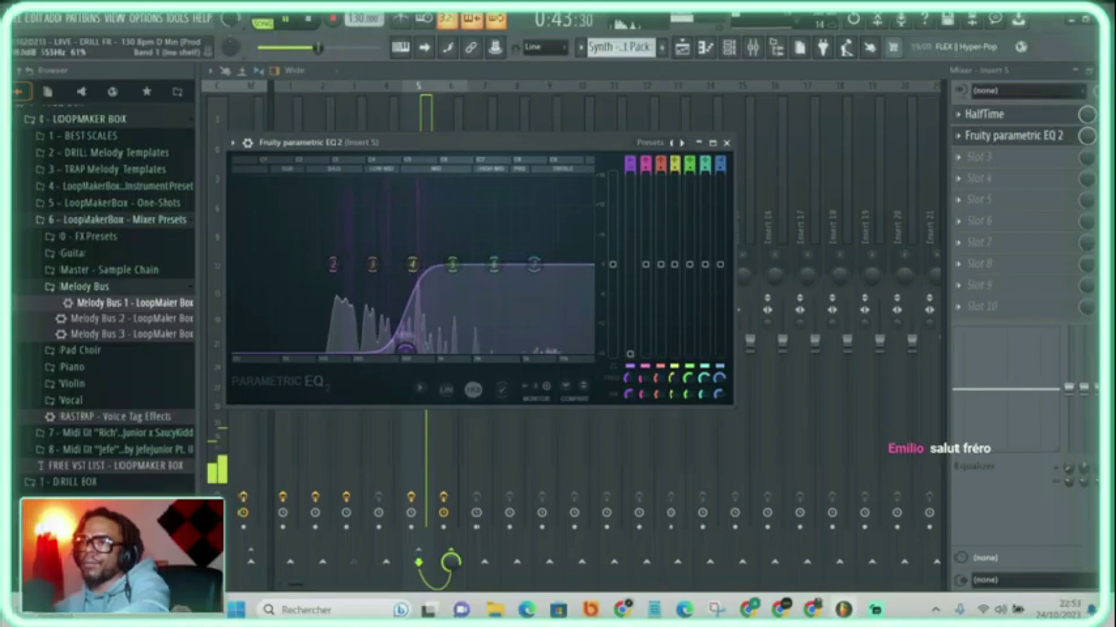
pyautogui.click(426, 123)
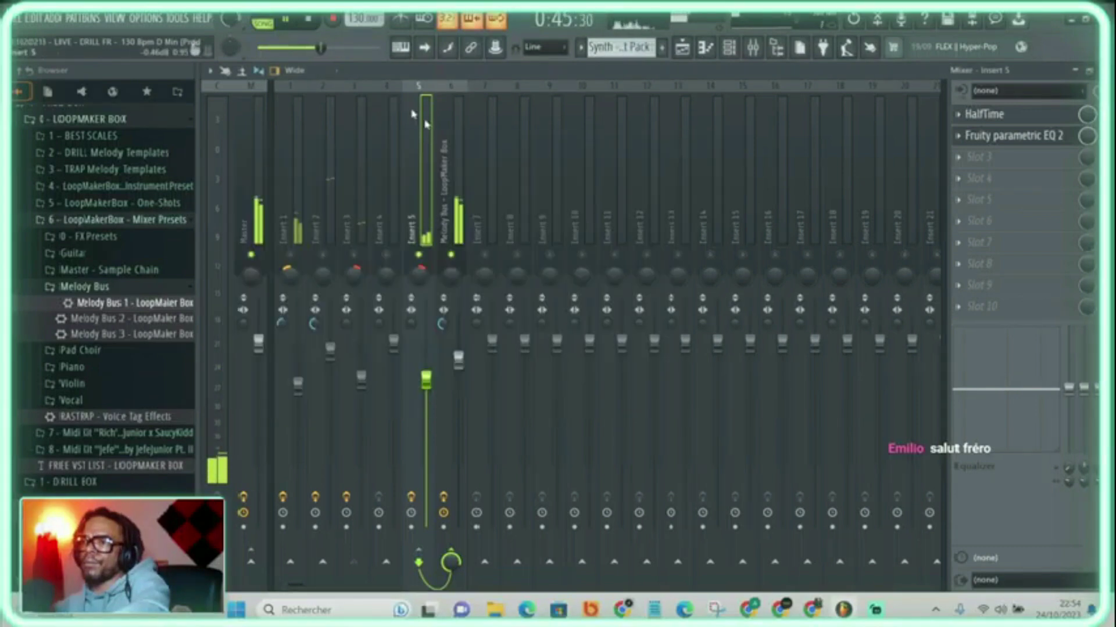
# Unmute Insert 2 and adjust its Fruity Parametric EQ 2, shifting the band 1 low cut slightly lower and boosting the band 7 highs
pyautogui.press('space')
pyautogui.click(329, 270)
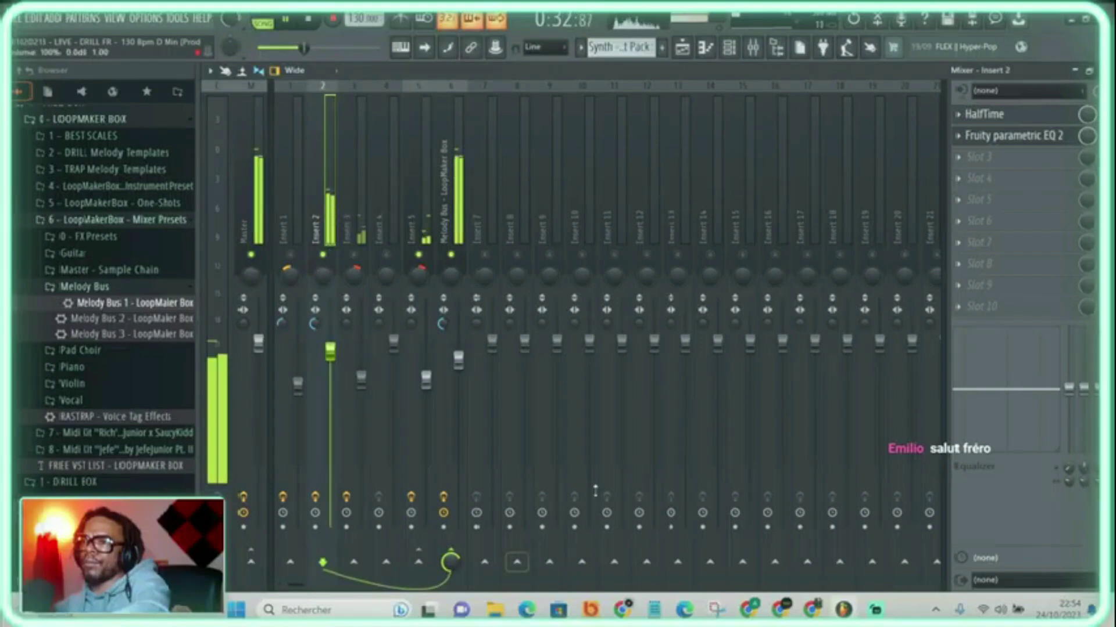
pyautogui.click(1021, 137)
pyautogui.moveTo(487, 446); pyautogui.dragTo(481, 445)
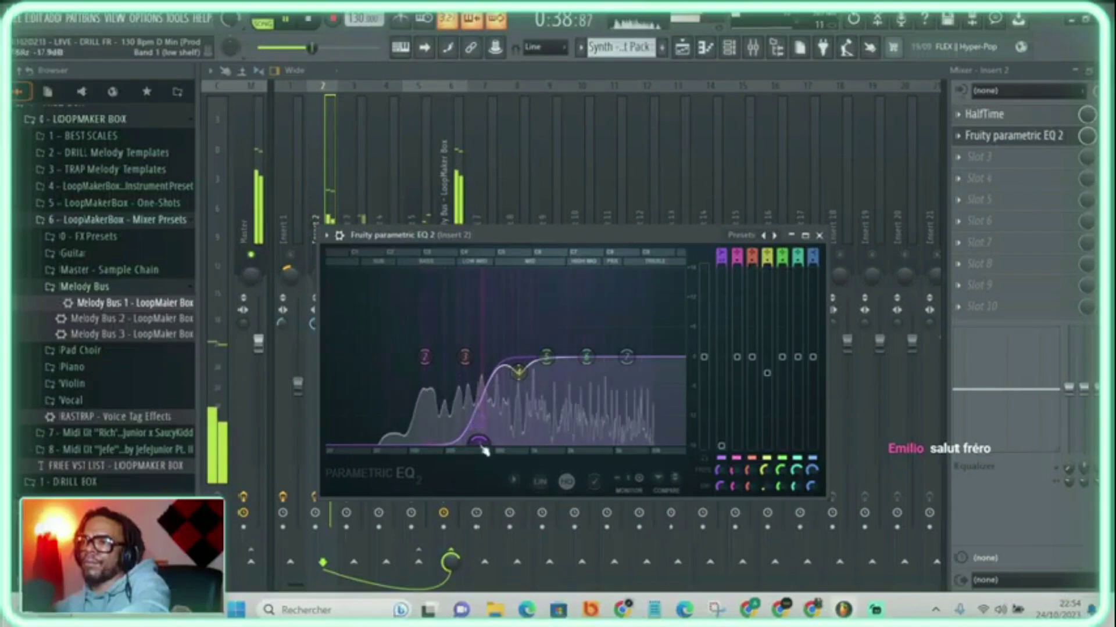
pyautogui.moveTo(626, 356); pyautogui.dragTo(618, 341)
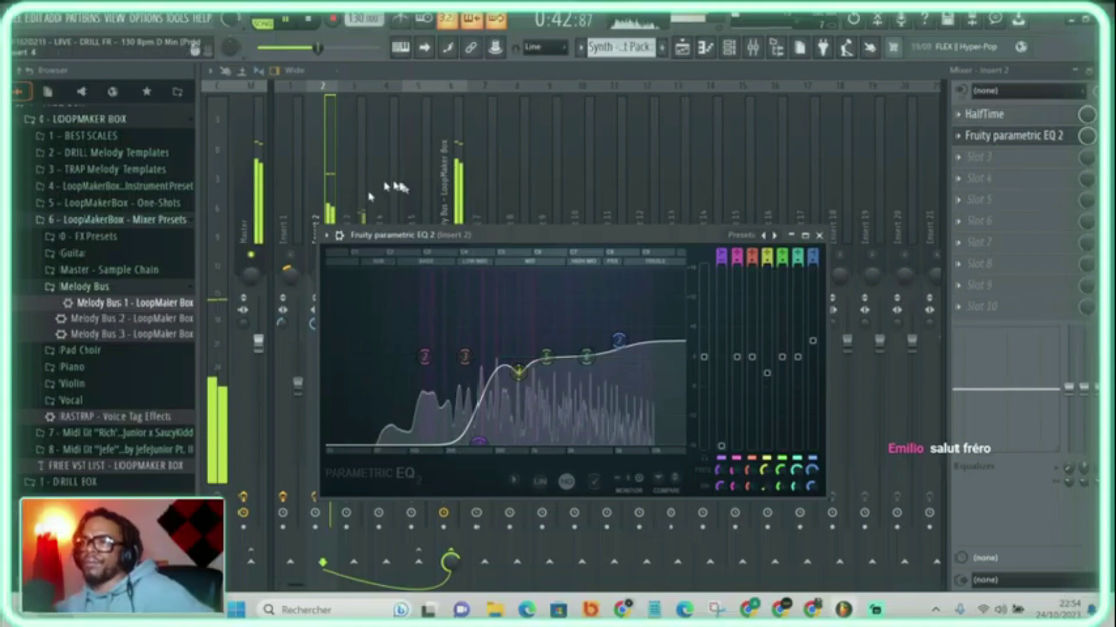
# Unmute Insert 3 in the mixer
pyautogui.click(343, 256)
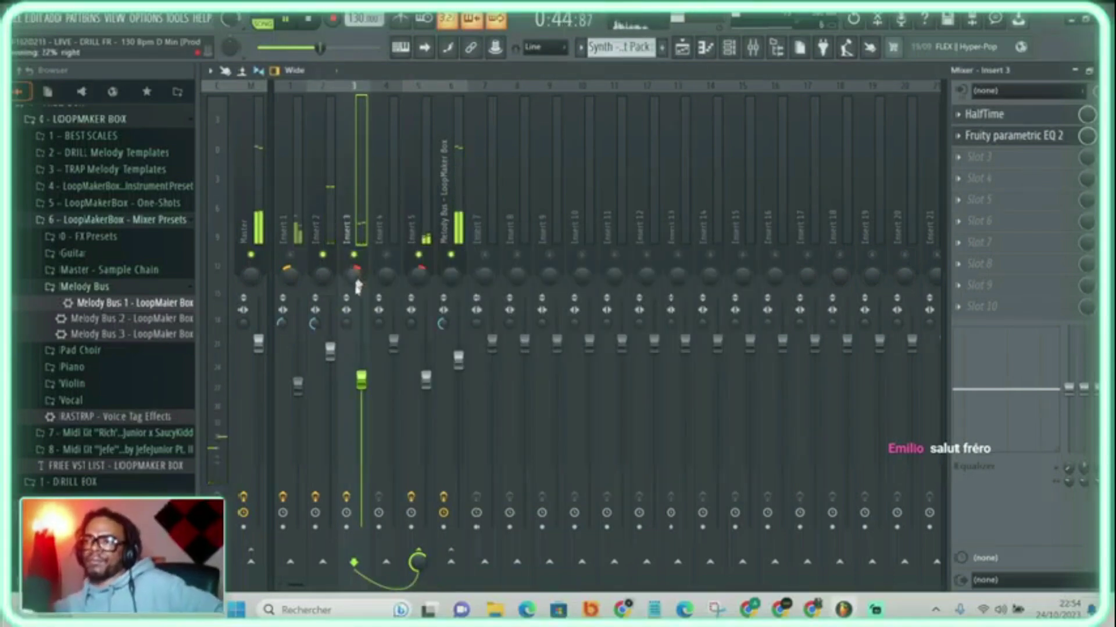
# Set Insert 2's stereo separation to 21% separated and unmute Insert 4 in the mixer
pyautogui.click(313, 336)
pyautogui.moveTo(311, 326); pyautogui.dragTo(310, 325)
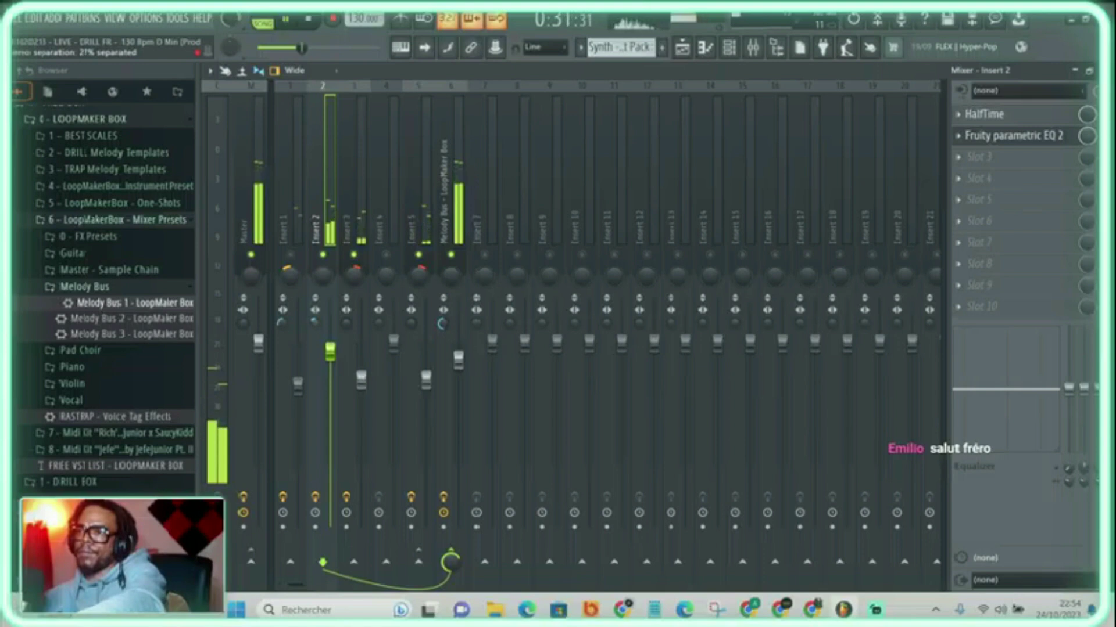
pyautogui.click(391, 267)
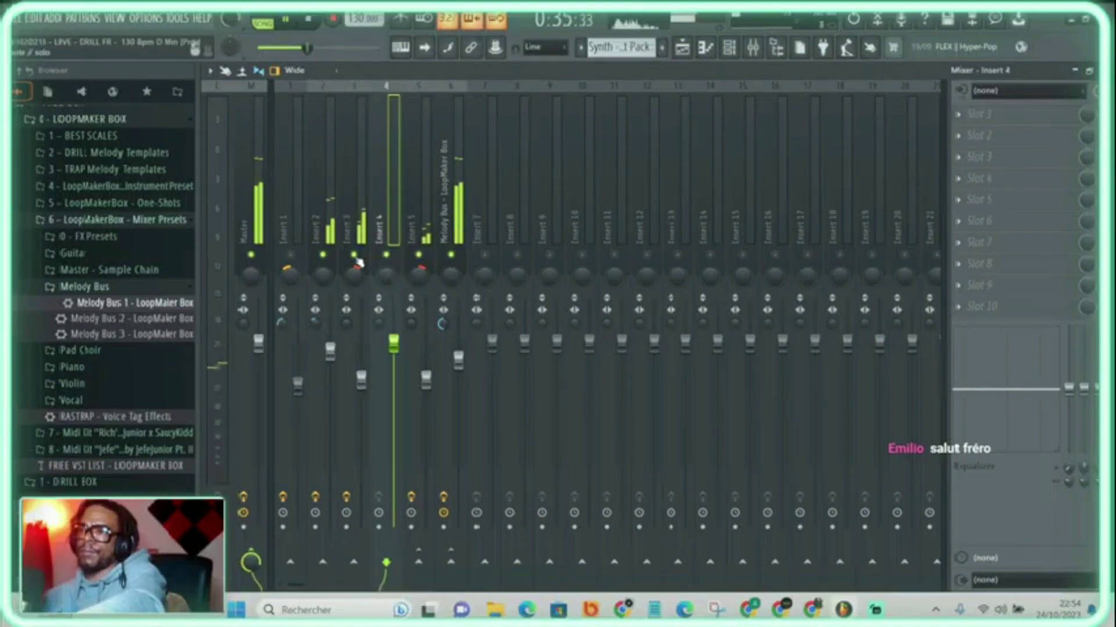
# Audition the bar 17 section with the String clip and the SLICER MELO clip deleted one at a time, undoing each deletion
pyautogui.click(683, 49)
pyautogui.press('space')
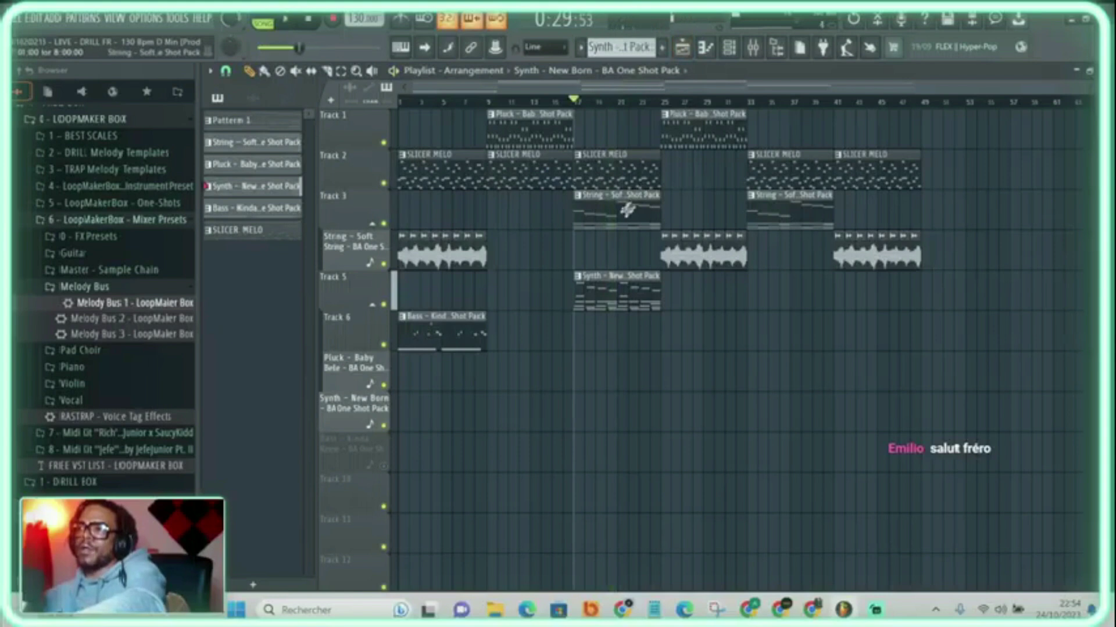
pyautogui.rightClick(624, 211)
pyautogui.press('space')
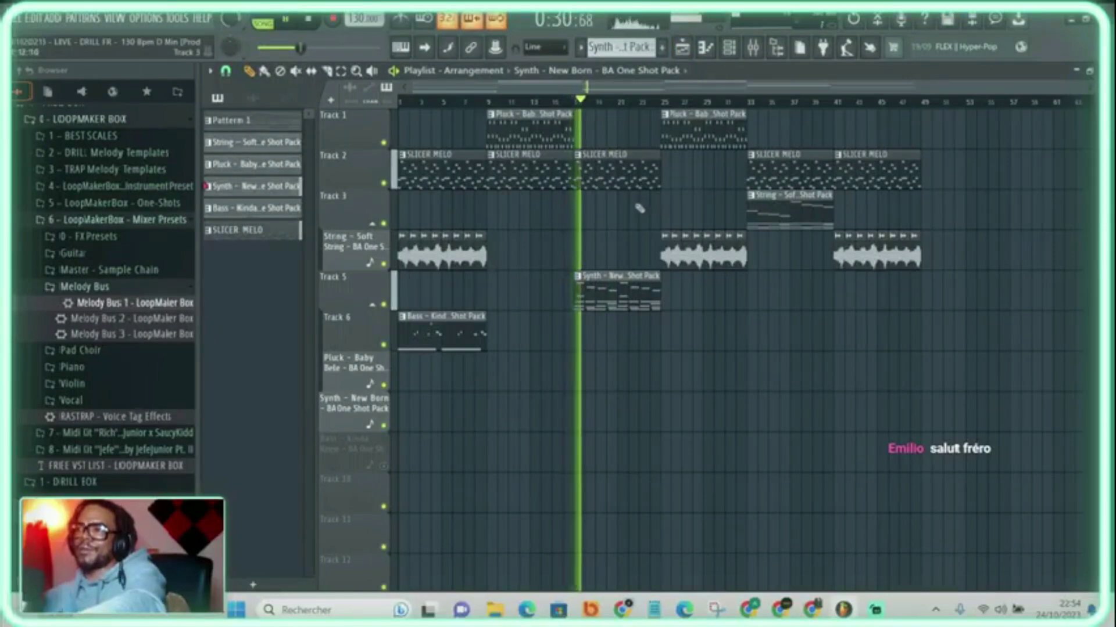
pyautogui.hotkey('ctrl', 'z')
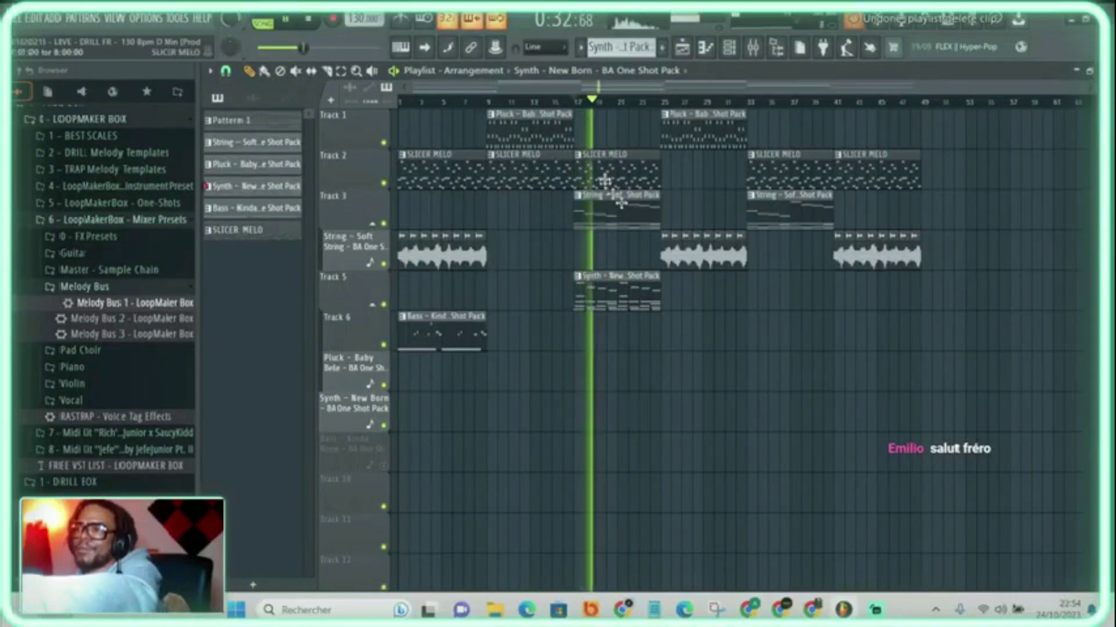
pyautogui.press('space')
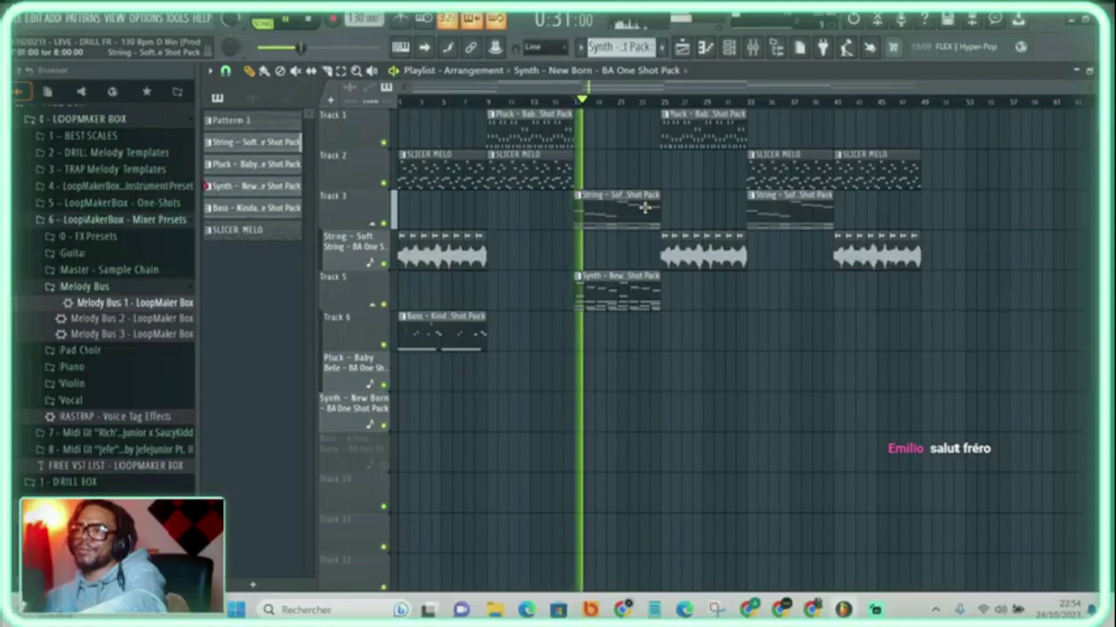
pyautogui.hotkey('ctrl', 'z')
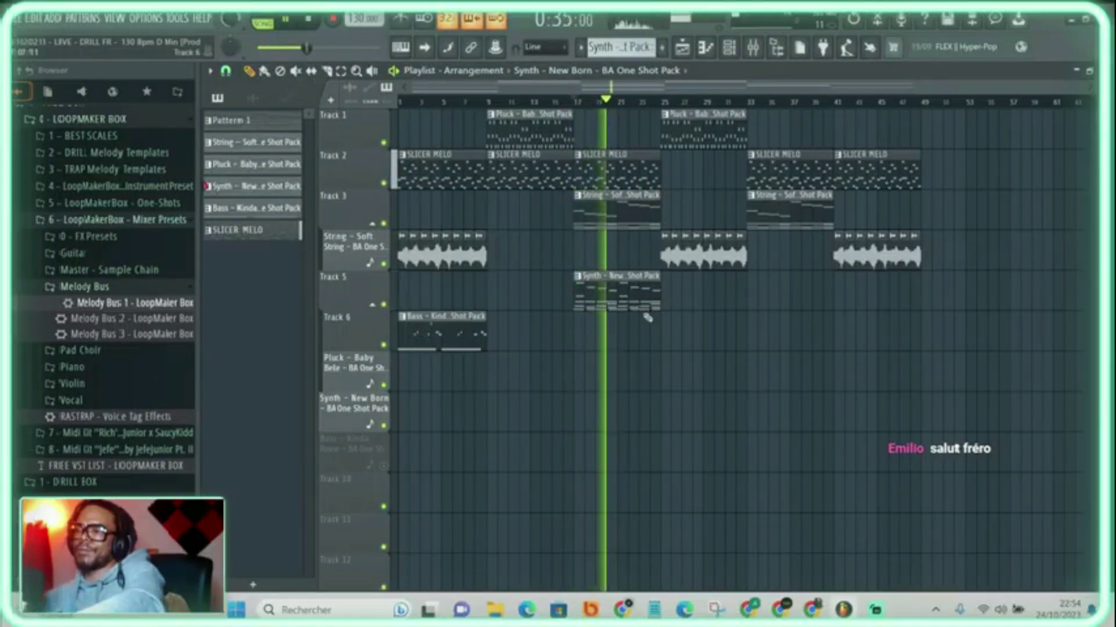
# Consolidate the Synth - New Born pattern clip at bar 17 on Track 5 into an audio clip
pyautogui.press('space')
pyautogui.moveTo(716, 303); pyautogui.dragTo(642, 305)
pyautogui.hotkey('ctrl', 'alt', 'c')
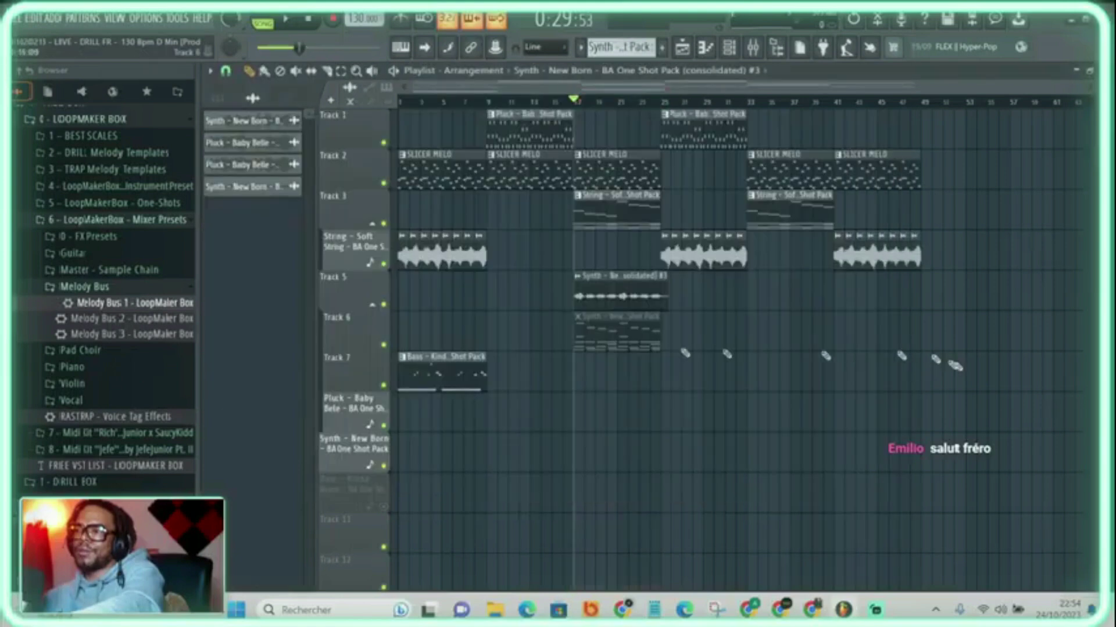
# Normalize the consolidated synth clip, raise its pitch in Auto stretch mode at 49% volume, and delete the muted pattern clip on Track 6
pyautogui.press('space')
pyautogui.doubleClick(593, 294)
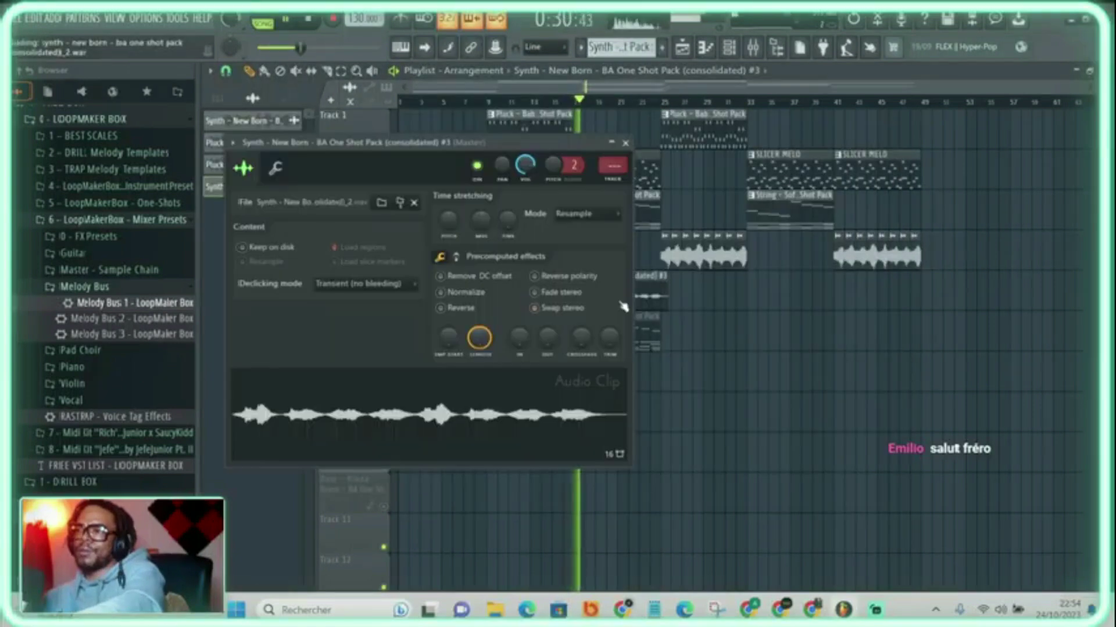
pyautogui.click(460, 294)
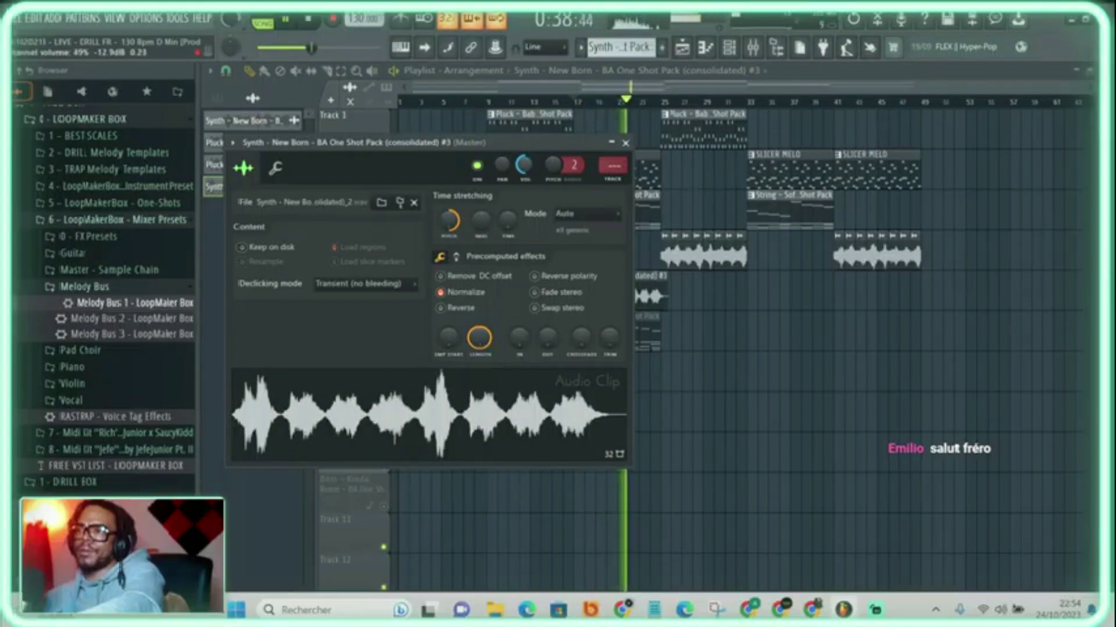
pyautogui.rightClick(705, 344)
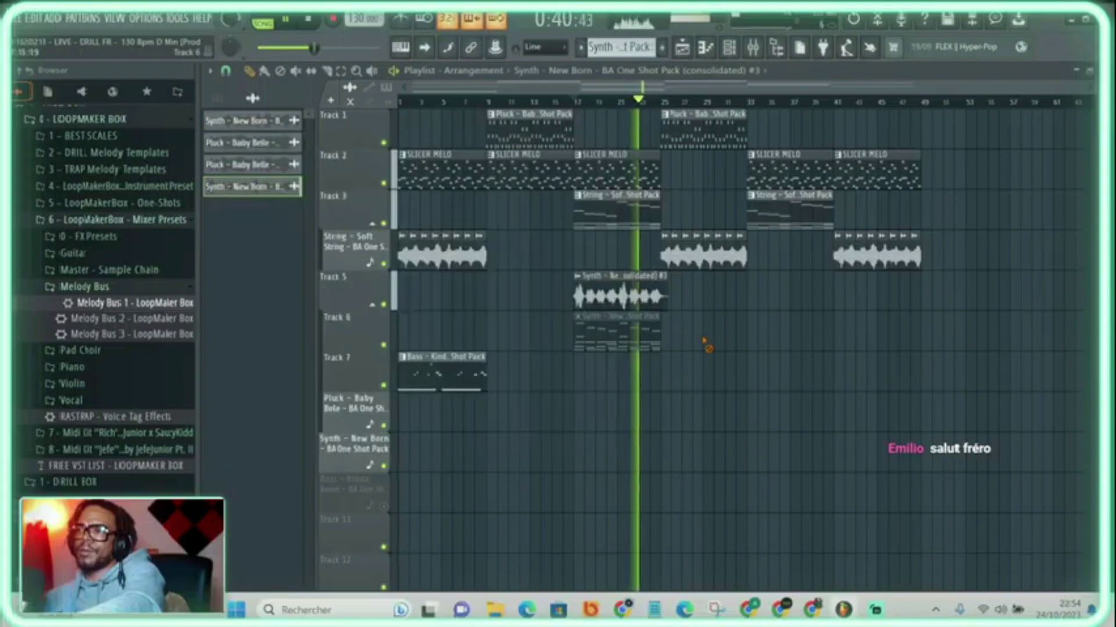
pyautogui.rightClick(618, 343)
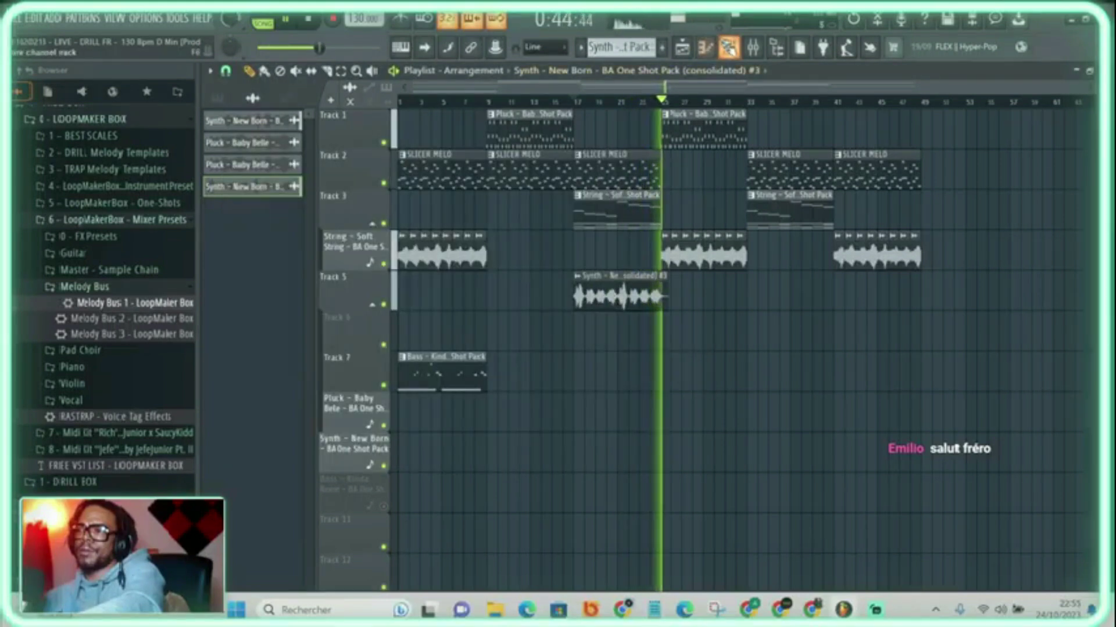
# Route the consolidated synth audio channel to Insert 5 and move it up three places, directly below the Bass channel
pyautogui.click(729, 47)
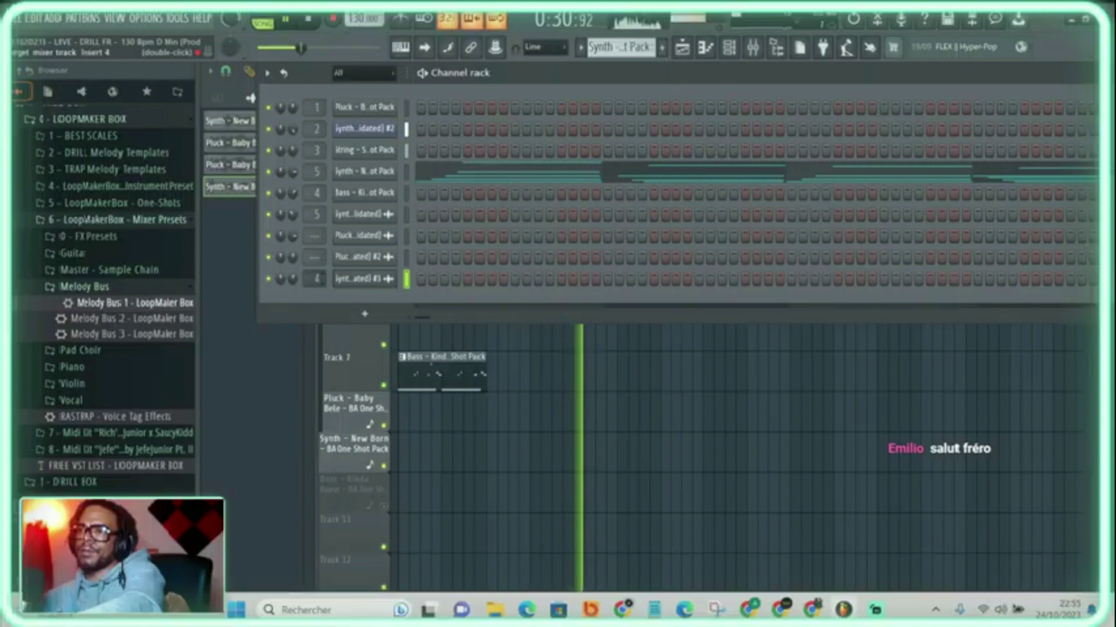
pyautogui.press('F9')
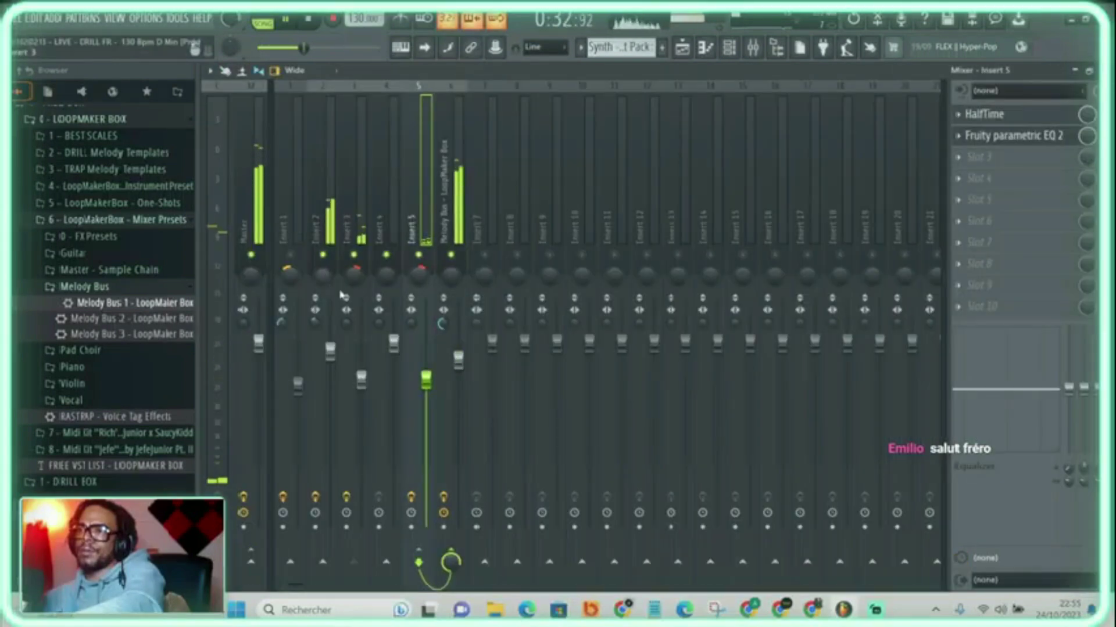
pyautogui.click(730, 47)
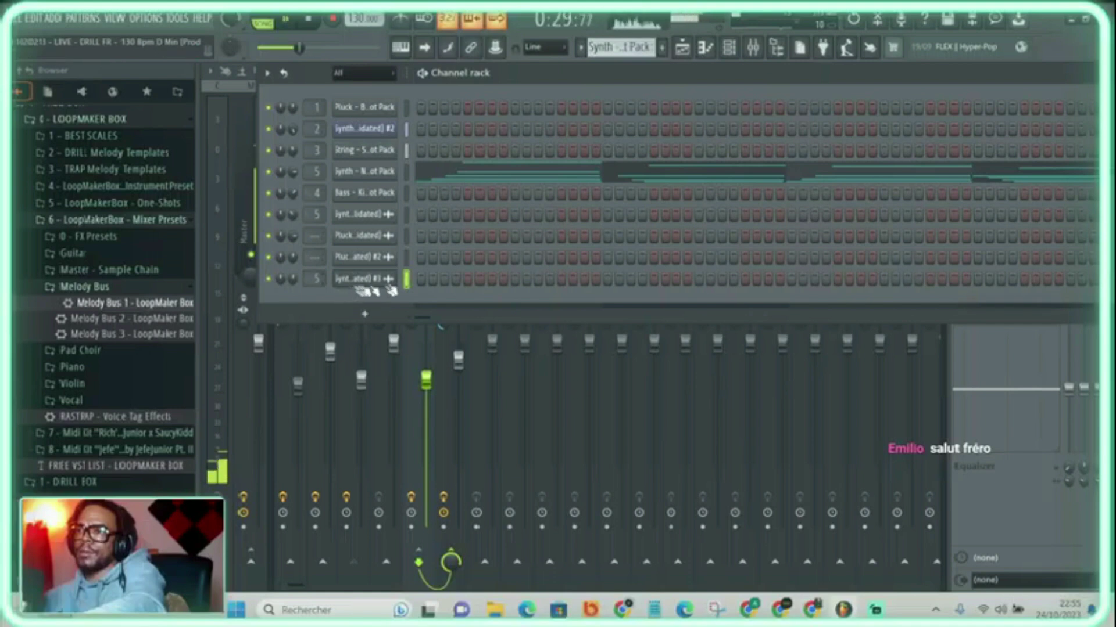
pyautogui.hotkey('alt', 'Up')
pyautogui.hotkey('alt', 'Up')
pyautogui.hotkey('alt', 'Up')
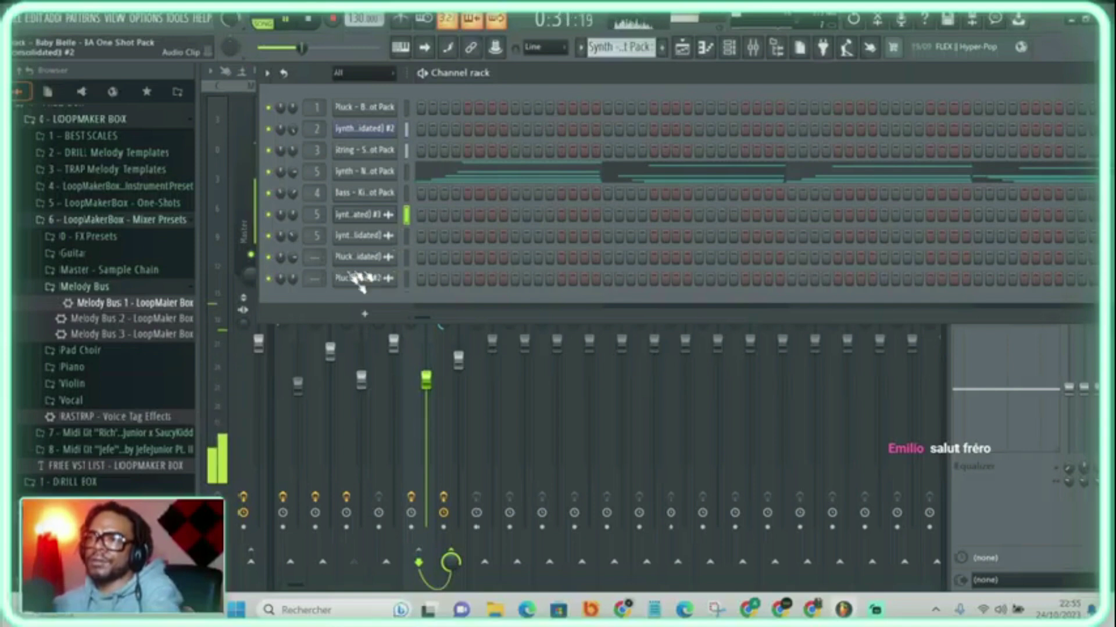
# Delete the String clip at bar 17 on Track 3 and check the consolidated synth clip's channel settings
pyautogui.click(683, 48)
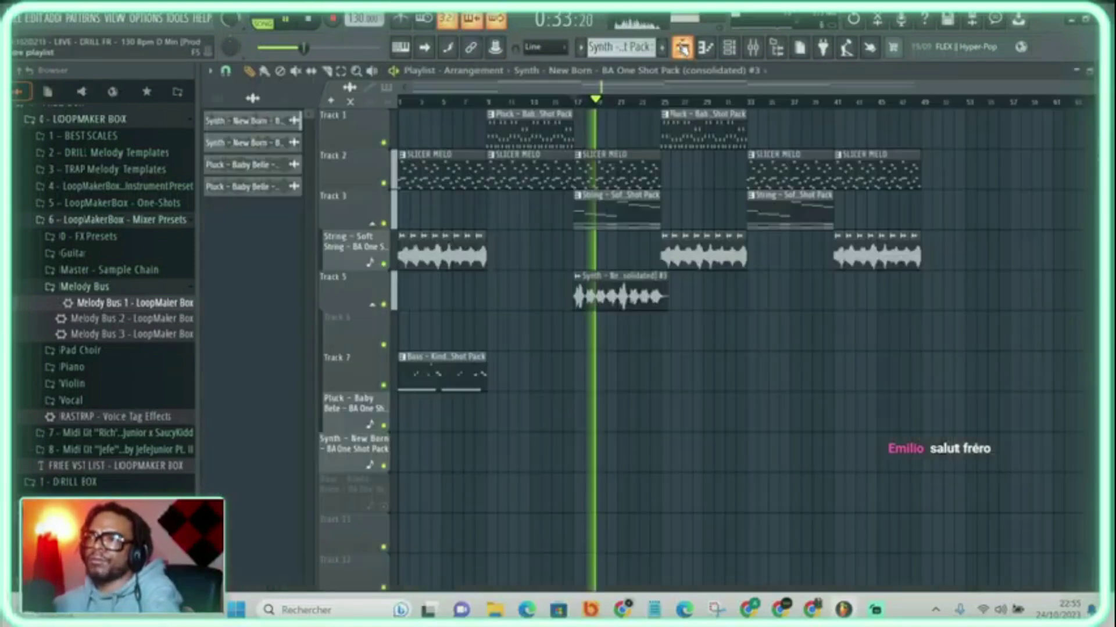
pyautogui.rightClick(593, 220)
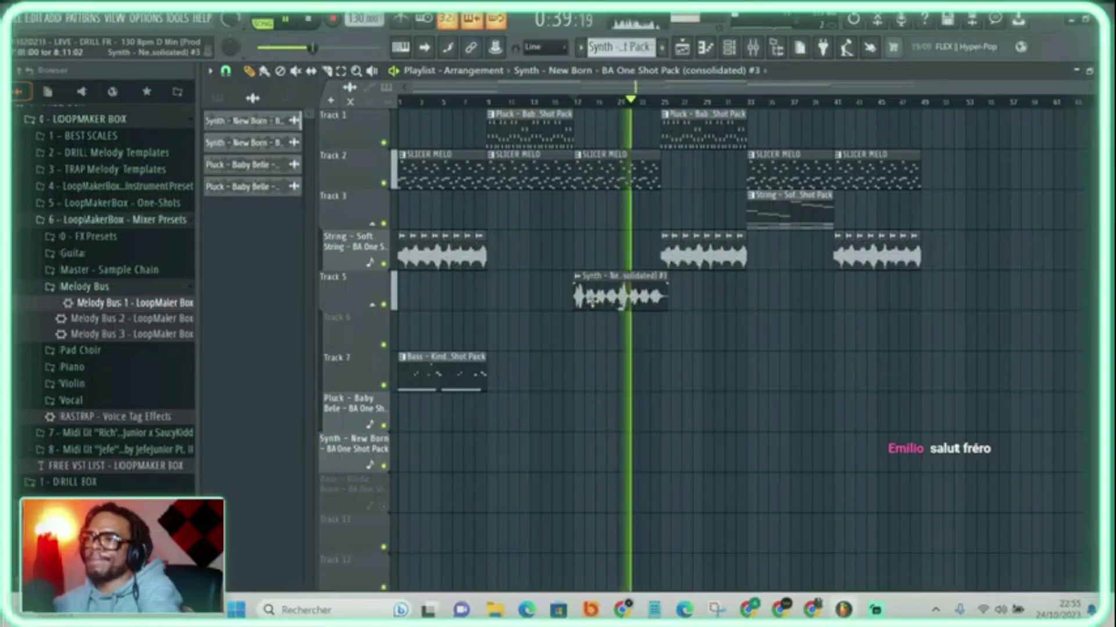
pyautogui.doubleClick(592, 299)
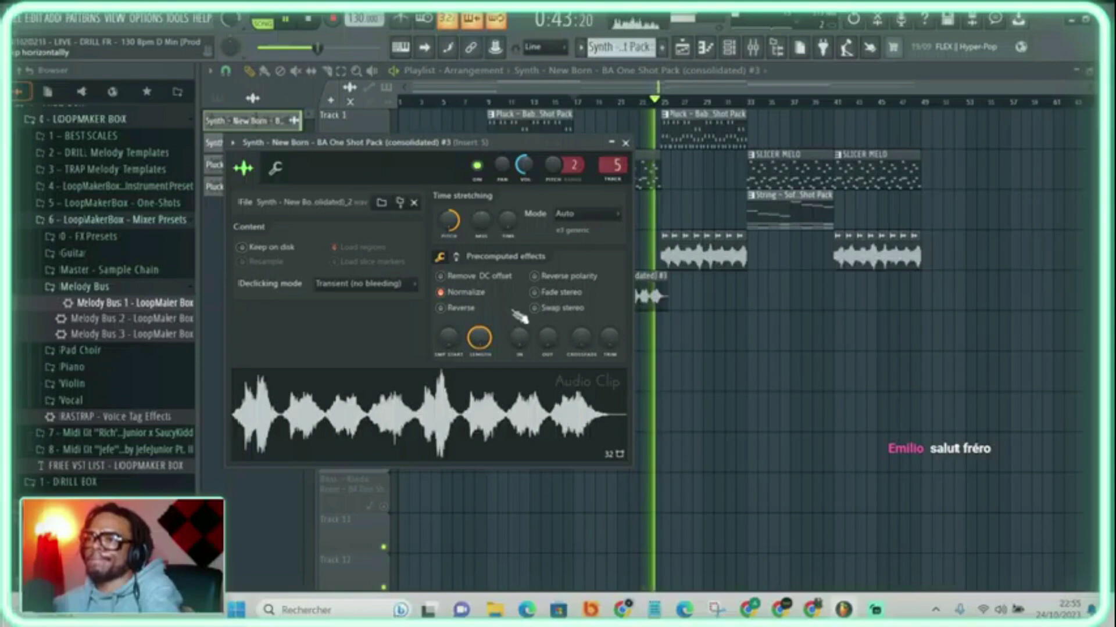
pyautogui.press('Escape')
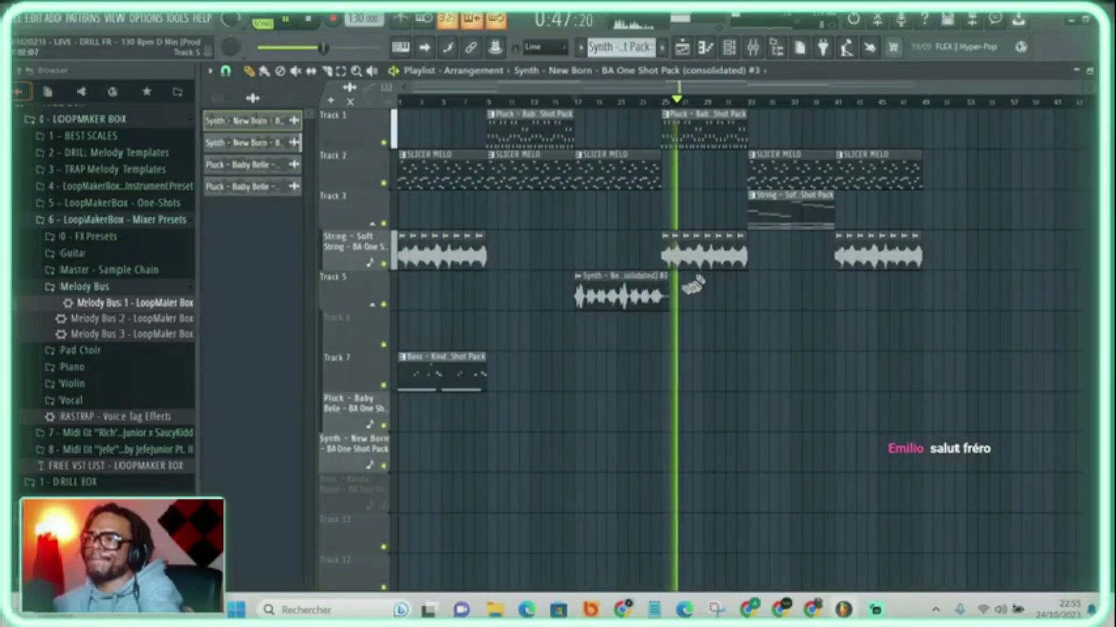
# Play from bar 17 with only Inserts 2 and 5 audible among the layers, and lower Insert 2's fader slightly
pyautogui.click(571, 100)
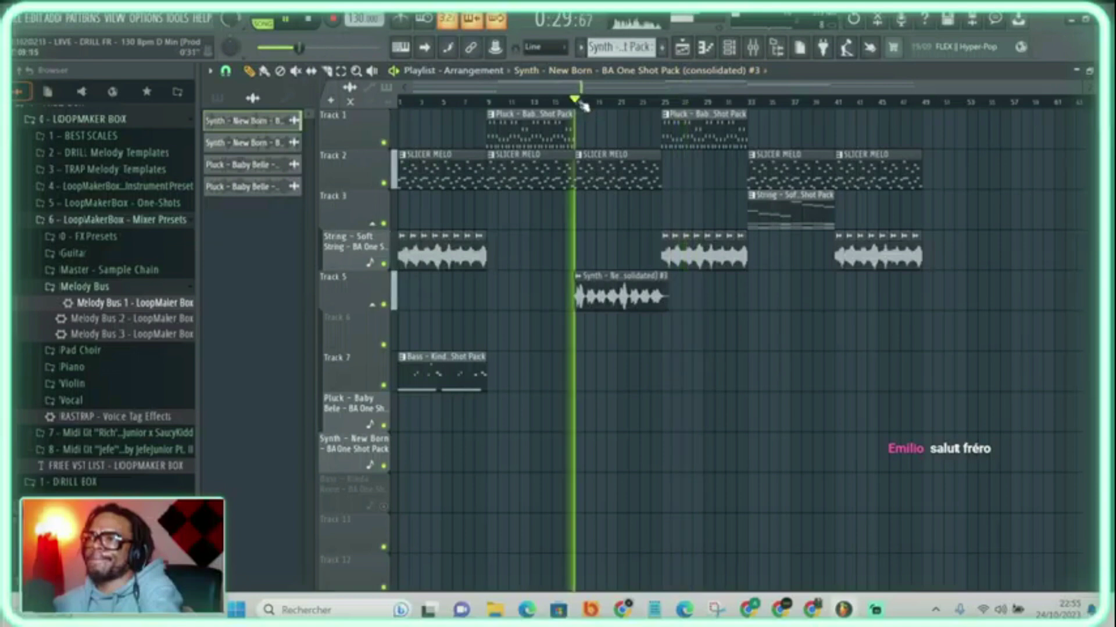
pyautogui.click(731, 49)
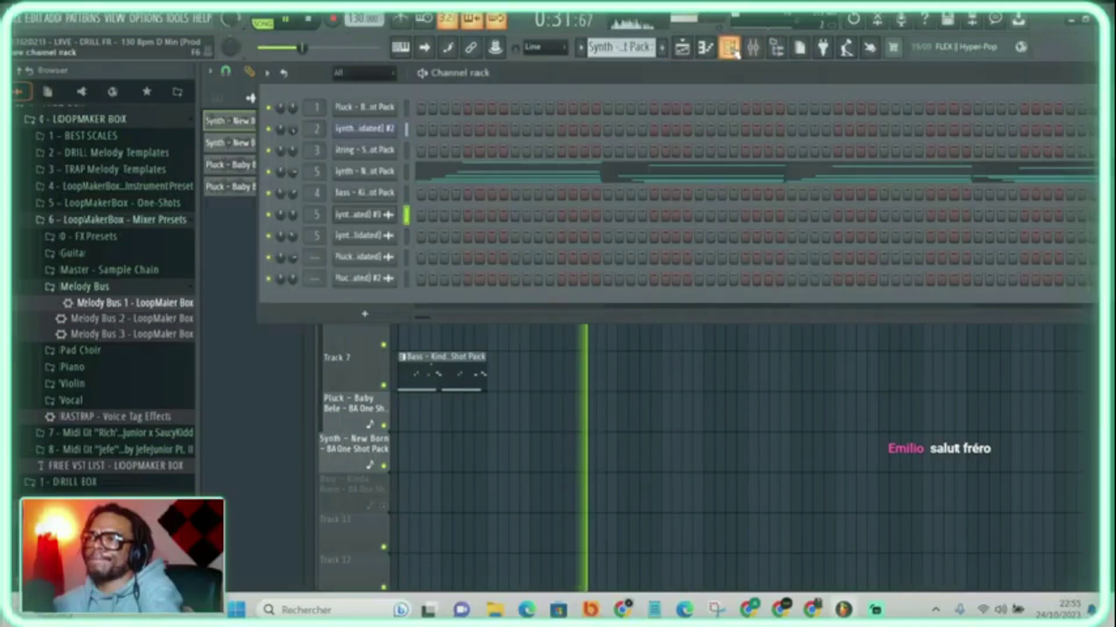
pyautogui.click(731, 49)
pyautogui.click(753, 49)
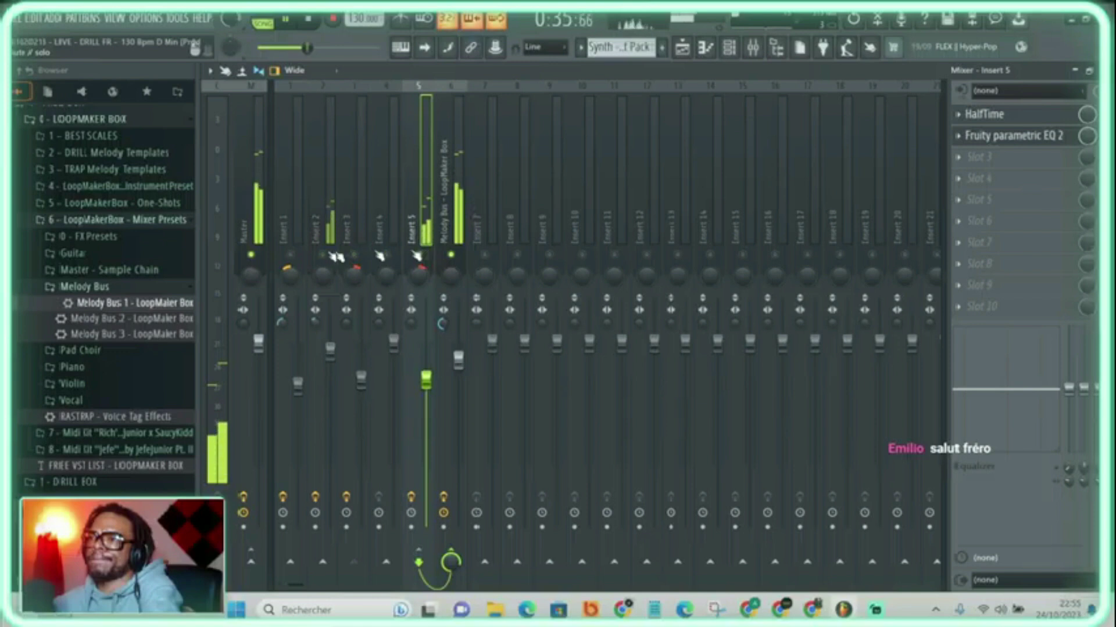
pyautogui.click(330, 350)
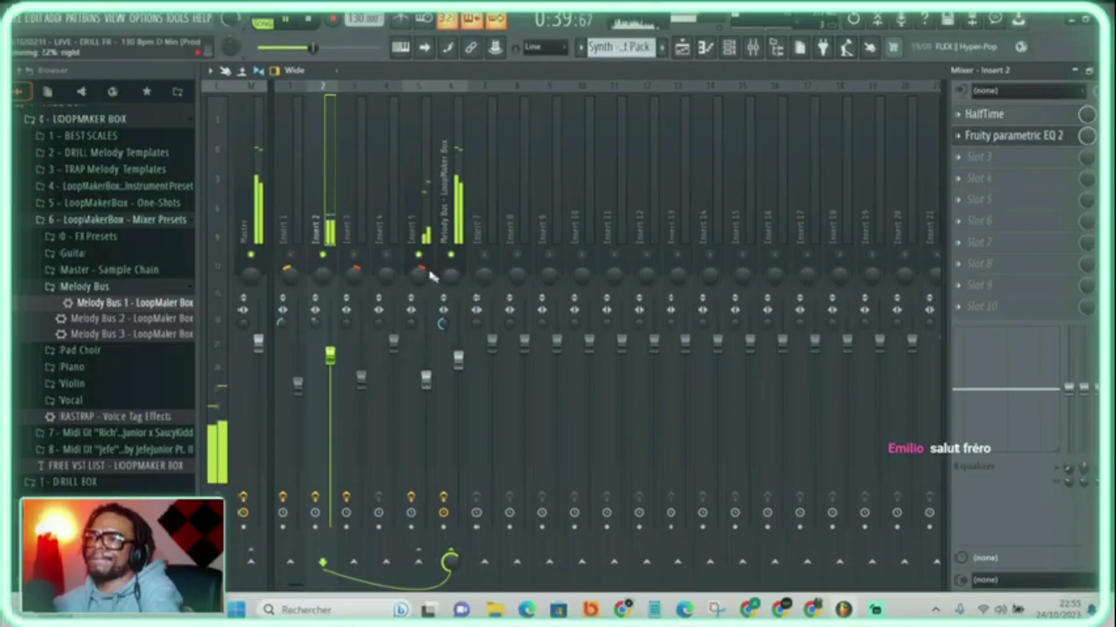
# Unmute Inserts 1, 3 and 4 in the mixer and return to the playlist
pyautogui.click(423, 235)
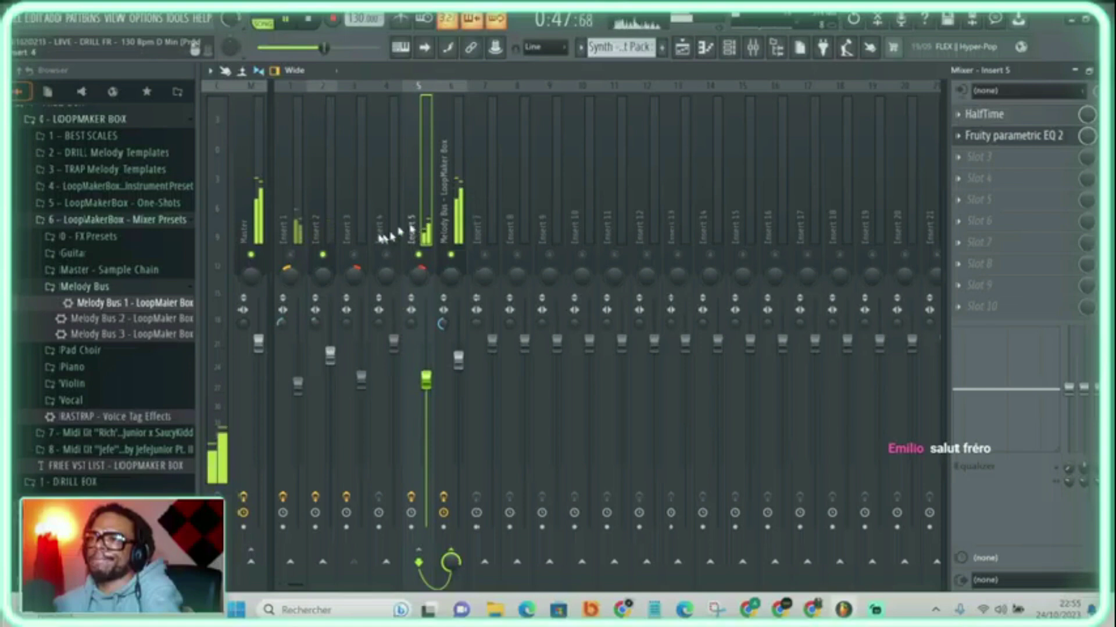
pyautogui.click(387, 257)
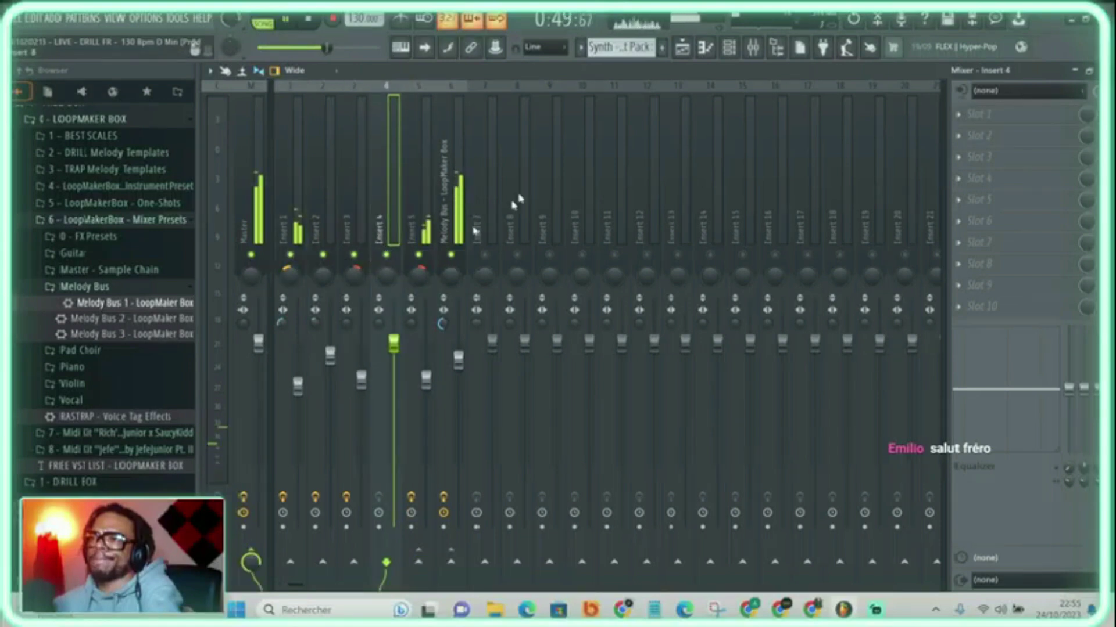
pyautogui.click(683, 47)
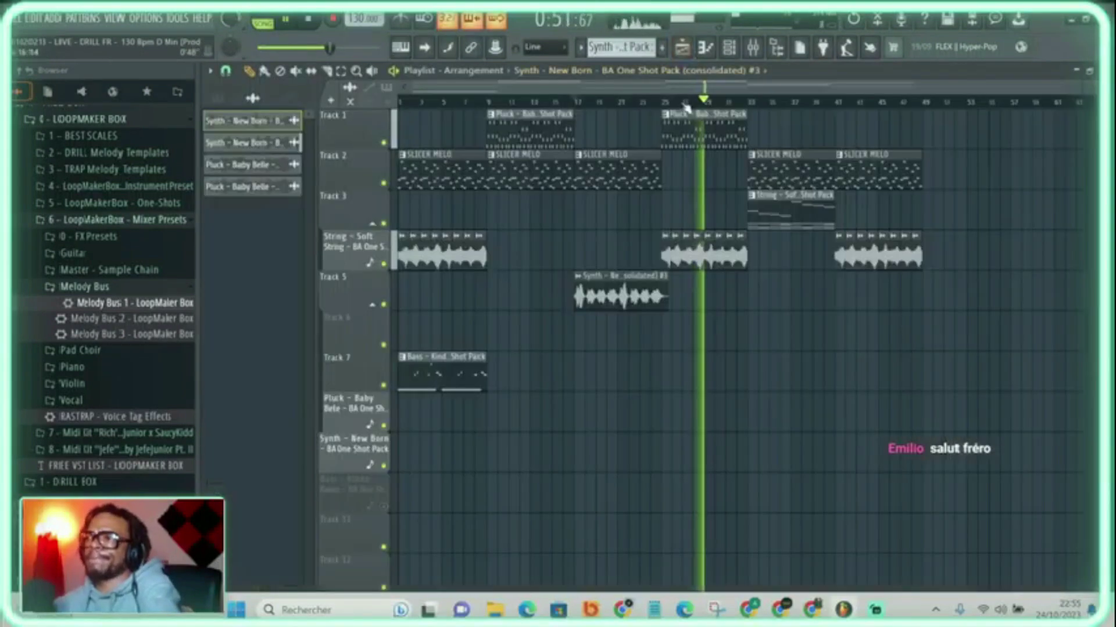